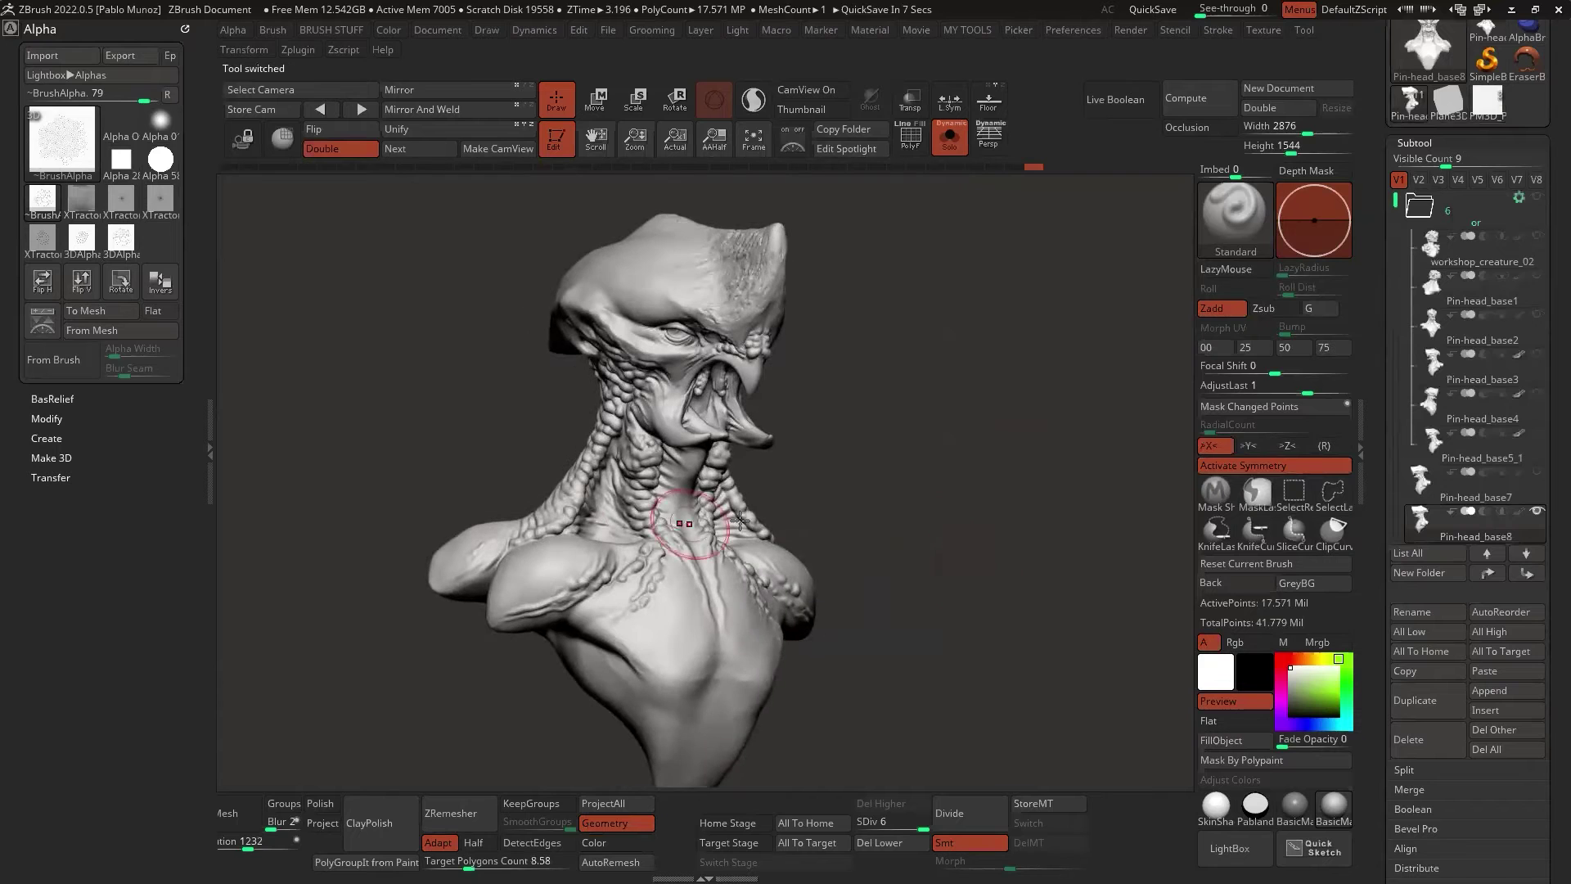
Open the Layers settings of the creature bust
left_click_drag(679, 407, 769, 499, "alt")
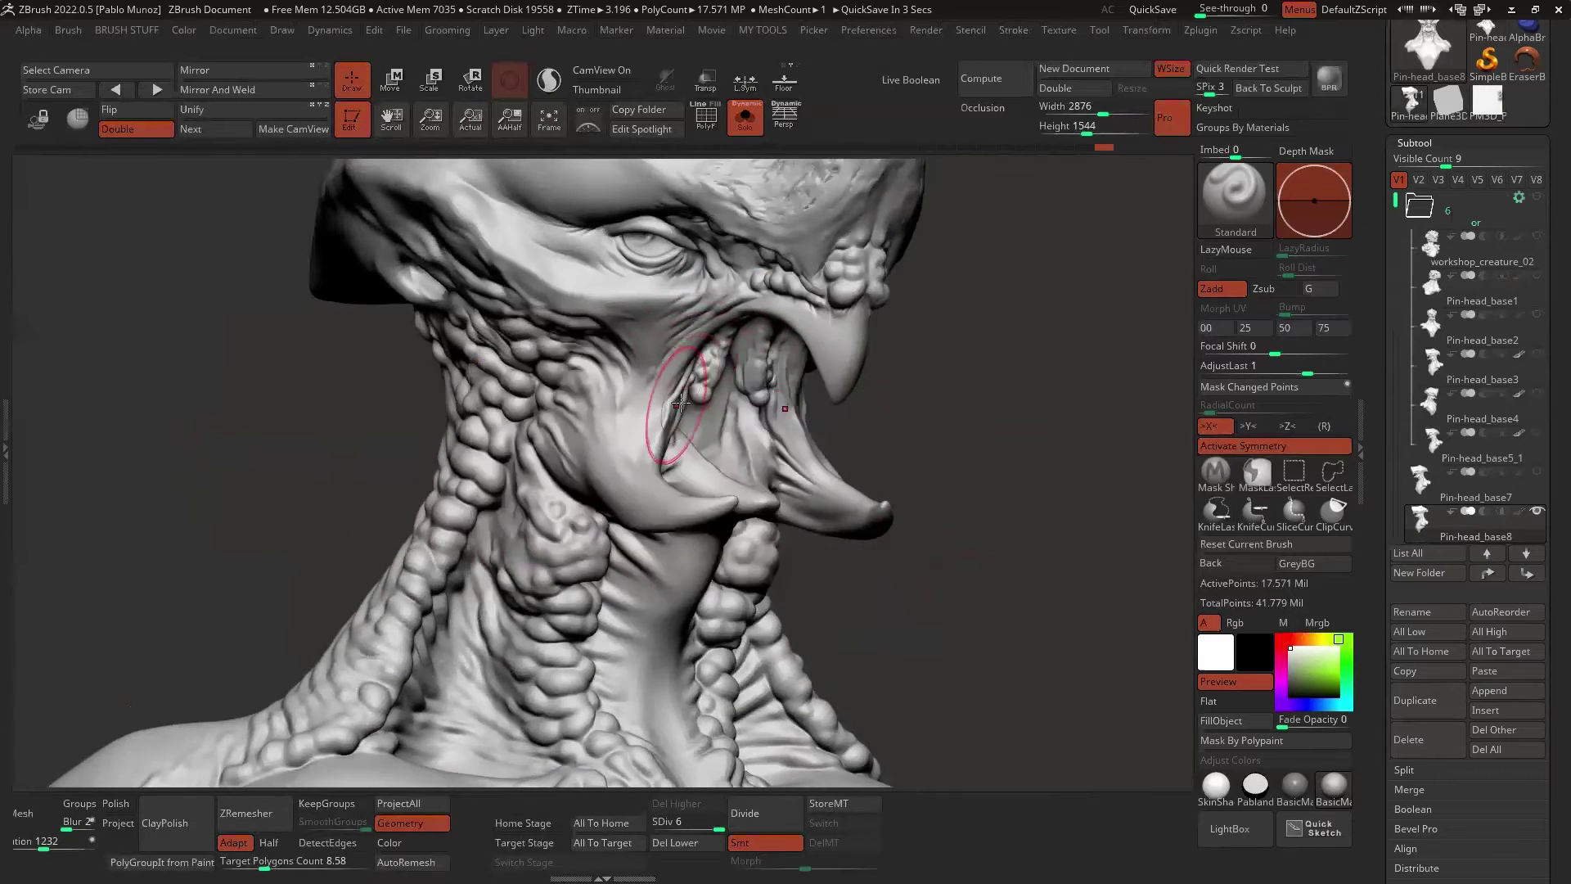
right_click_drag(684, 404, 643, 437)
right_click_drag(596, 351, 932, 484)
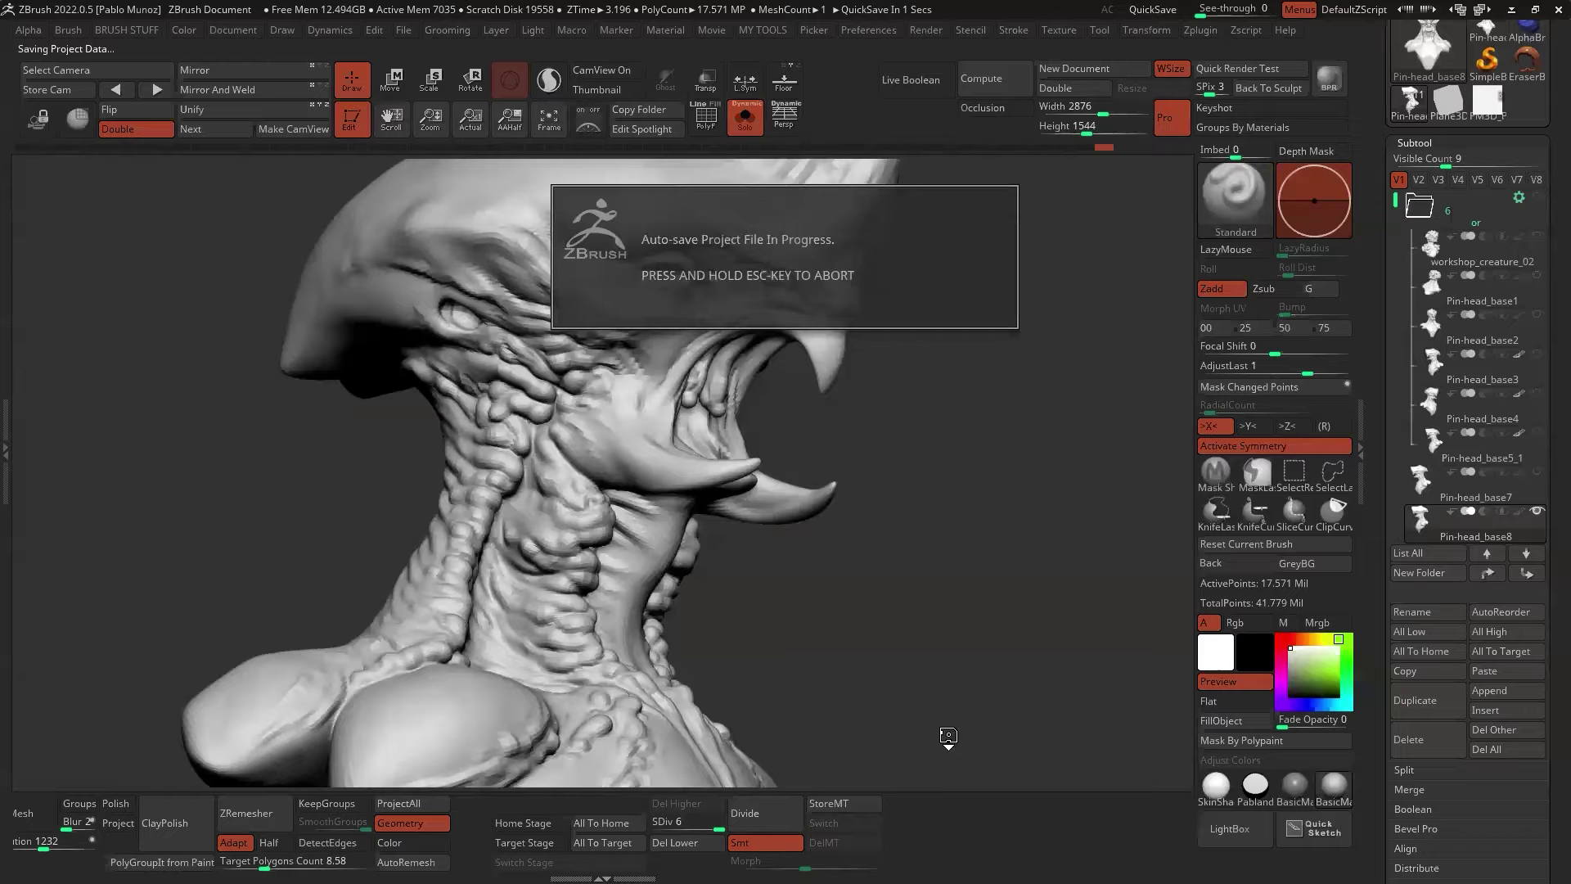
left_click_drag(903, 801, 1200, 802)
left_click_drag(1376, 576, 1381, 175)
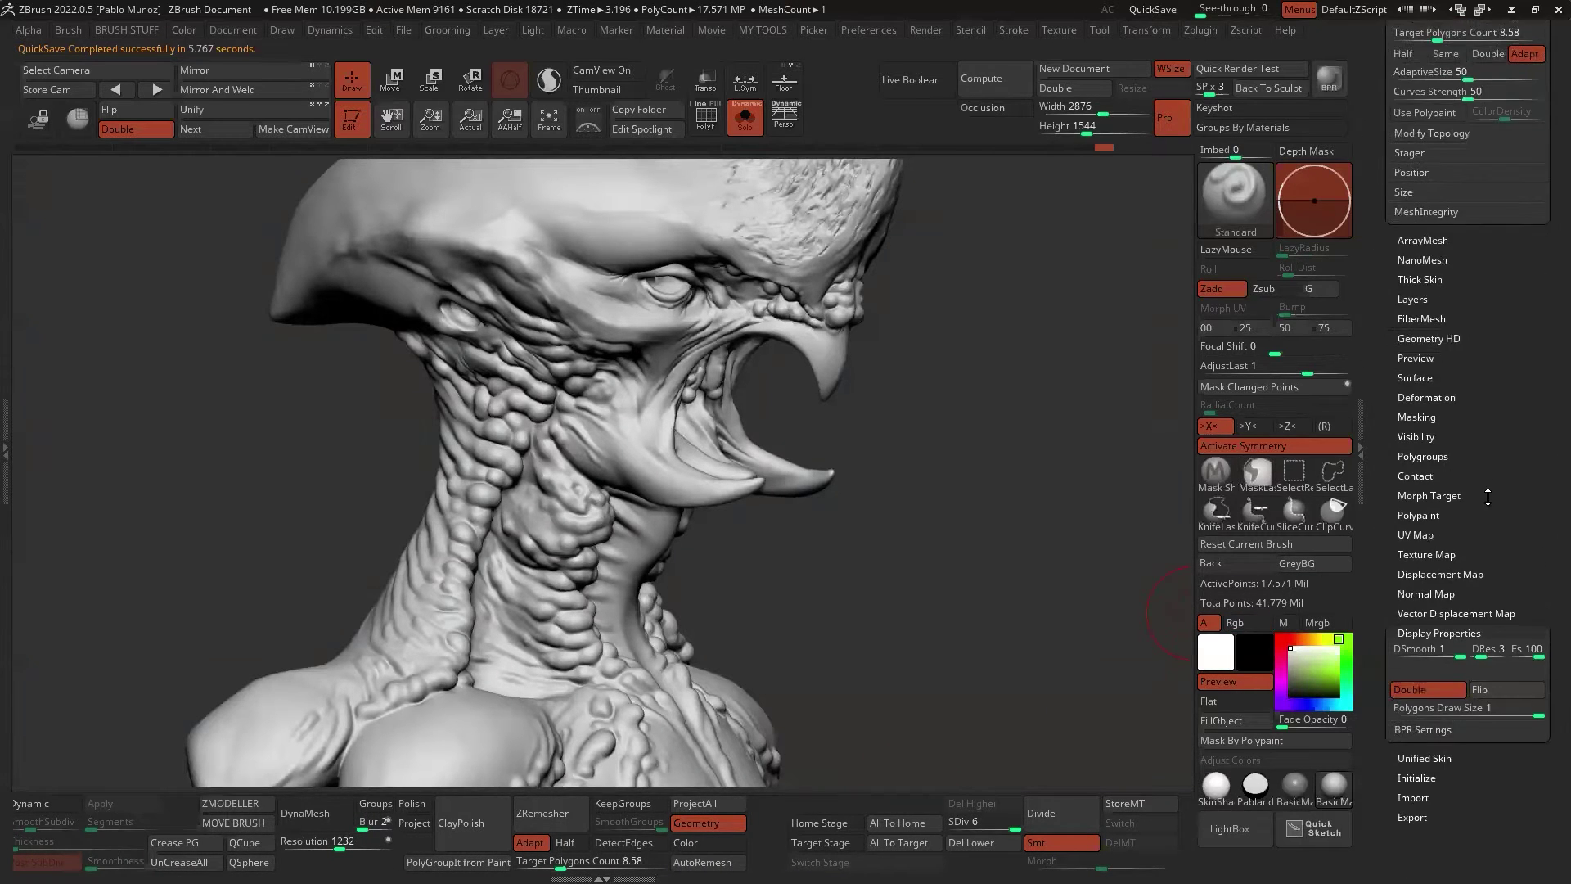
left_click(1419, 299)
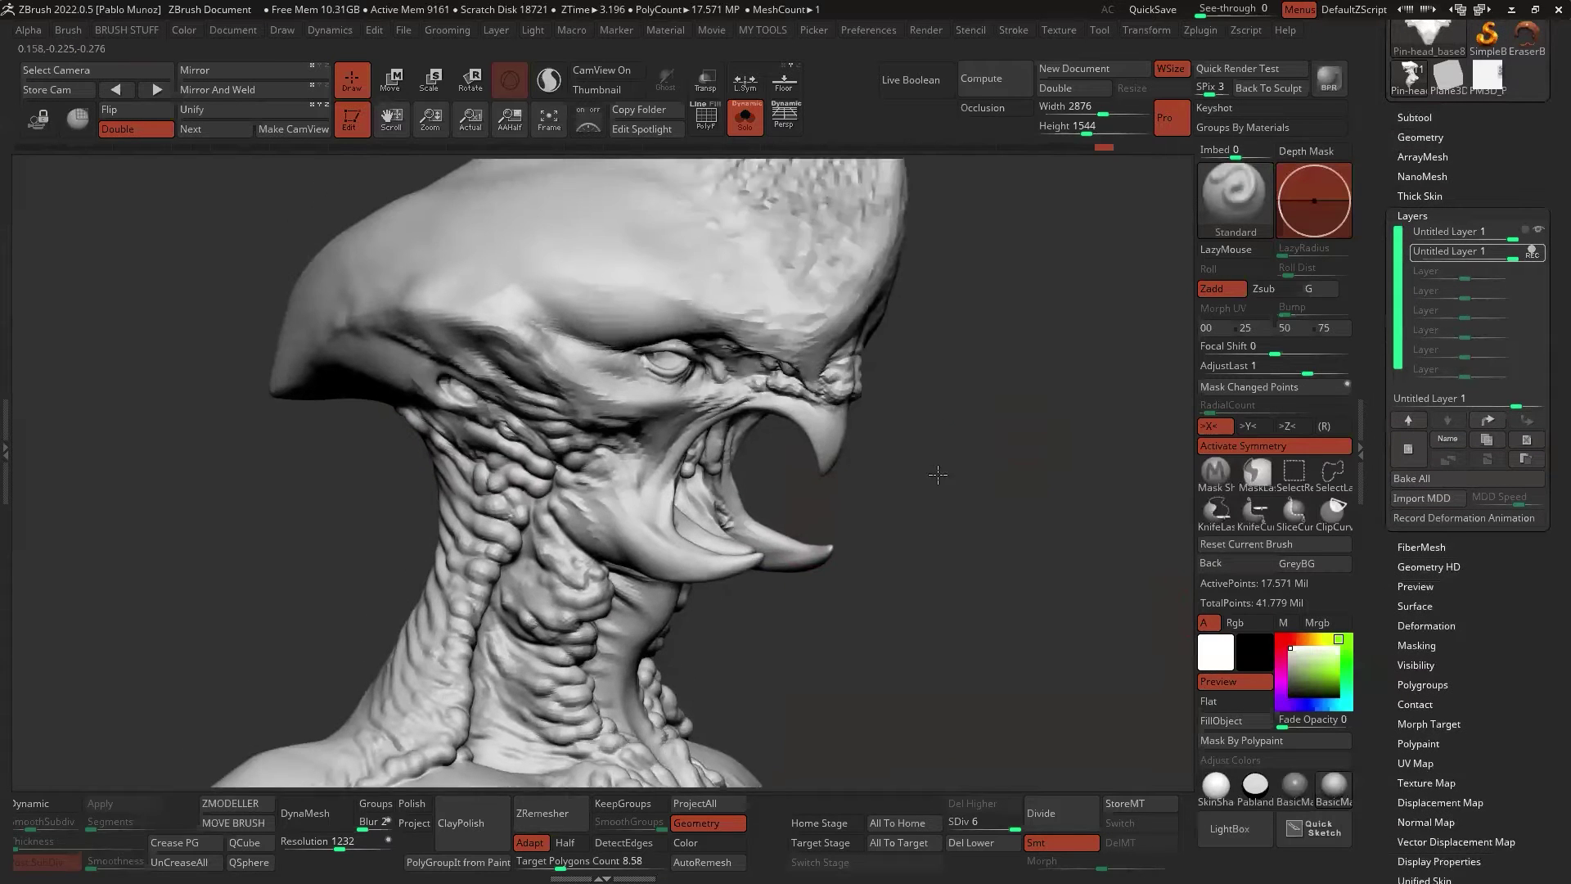
Stop recording on the lower sculpt layer and delete that layer
left_click(1533, 252)
mouse_move(1541, 252)
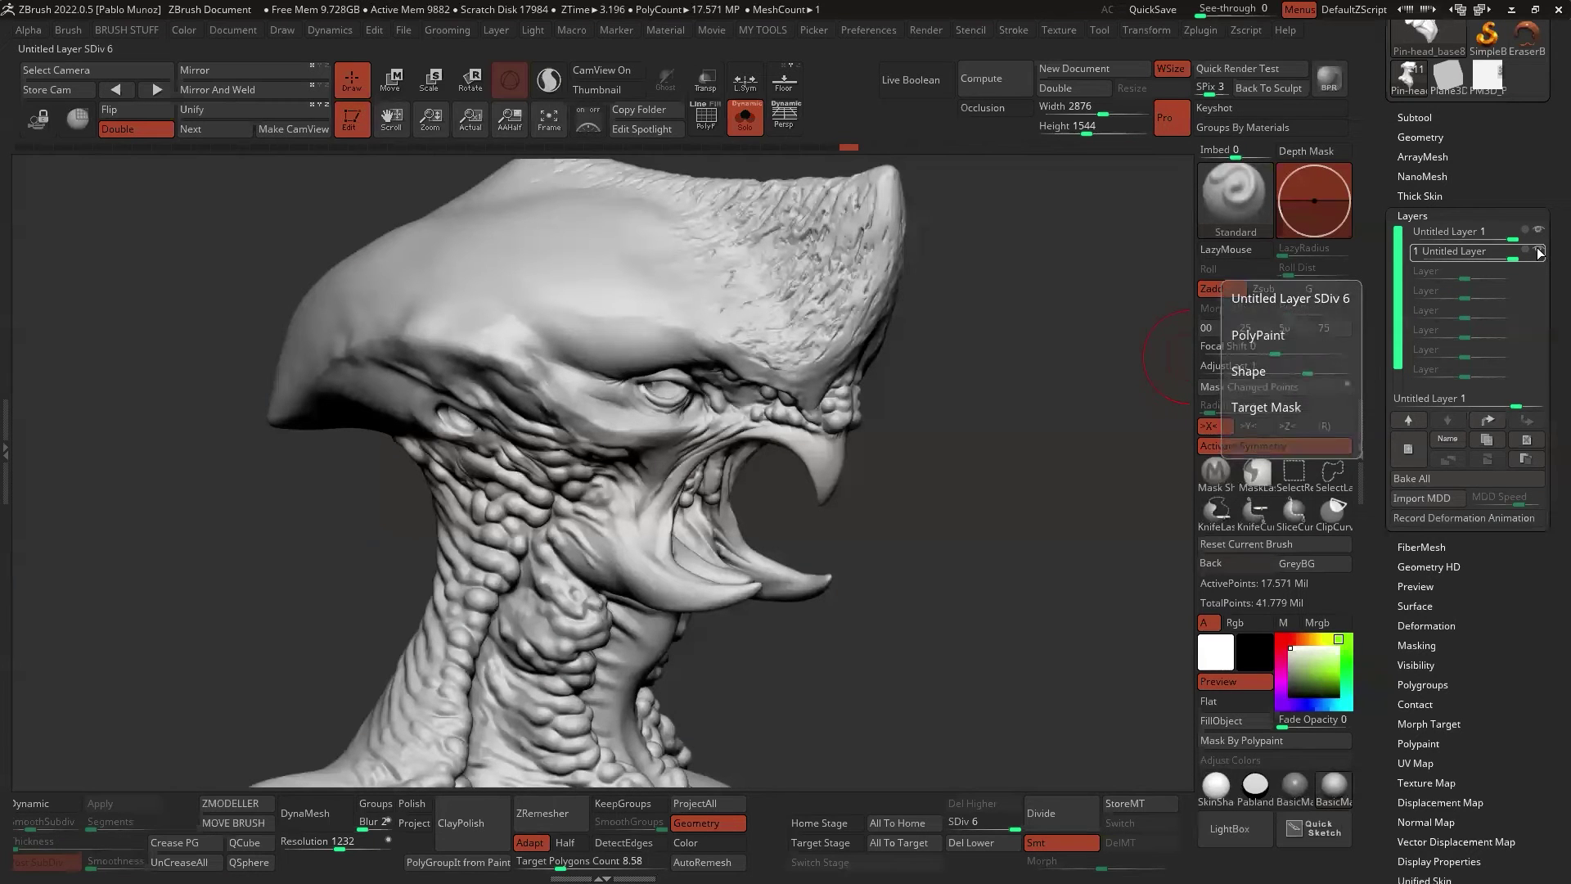
left_click(1544, 444)
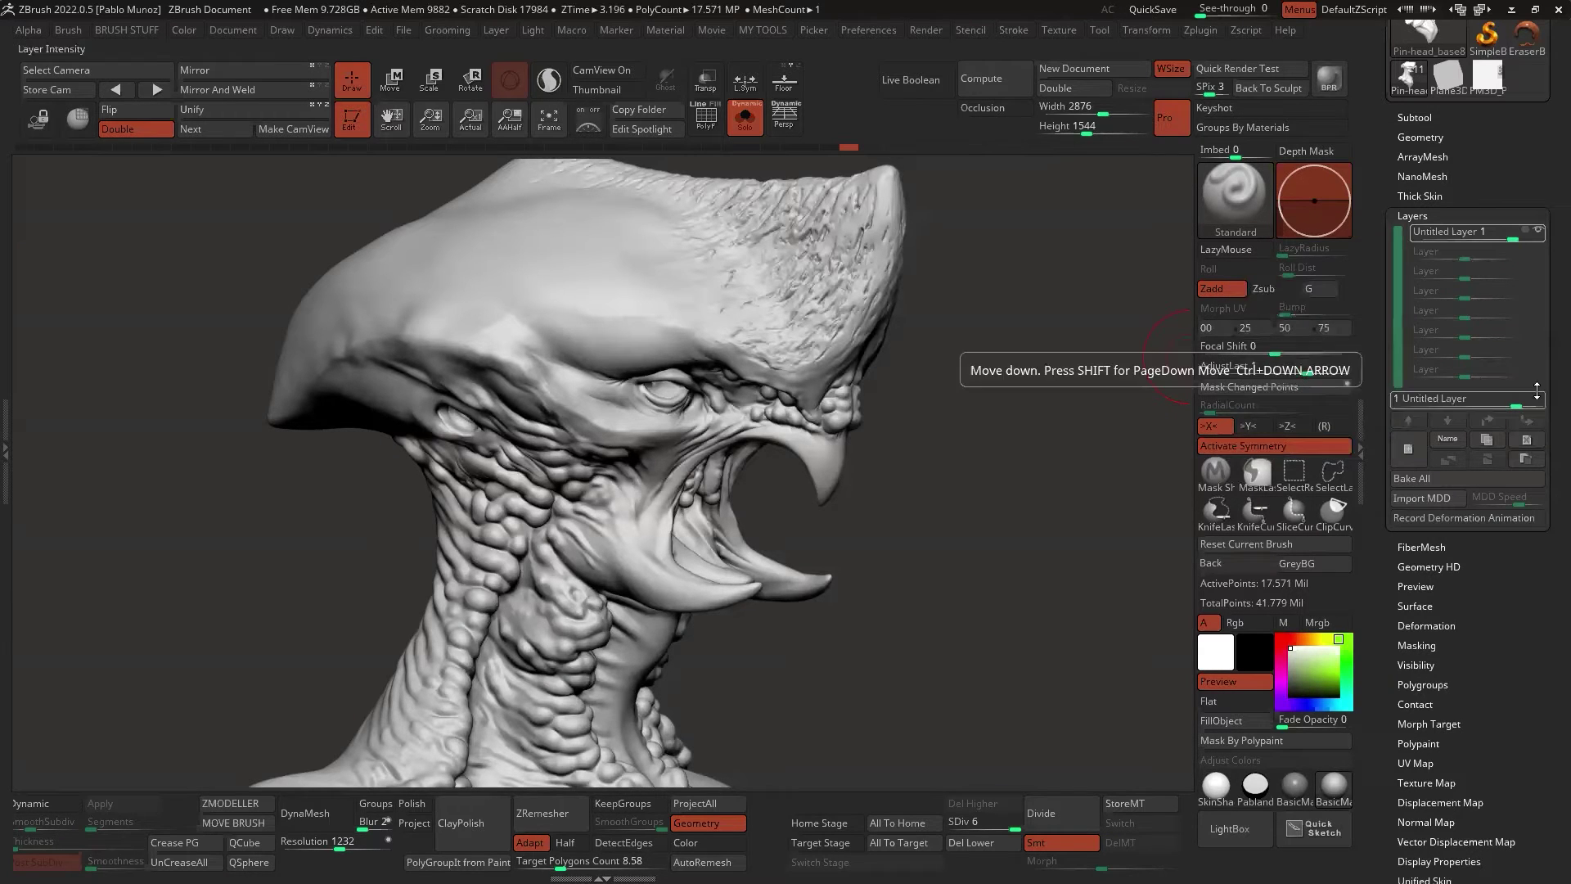
left_click(1538, 232)
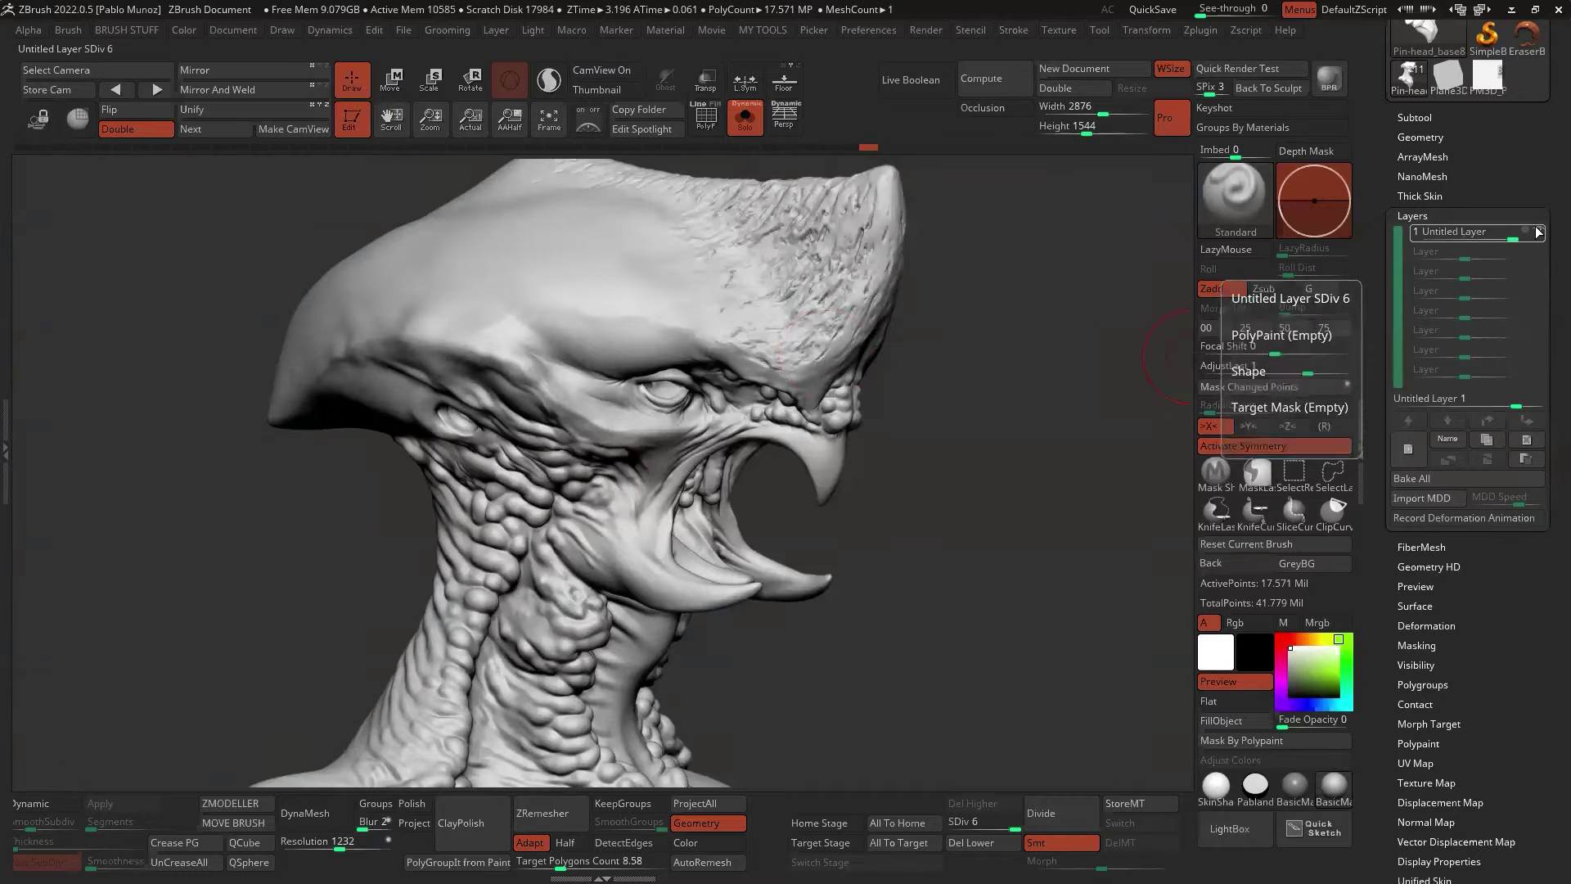
Add a new recording layer to the bust, store a morph target for it and show the Morph Target settings
left_click(1408, 449)
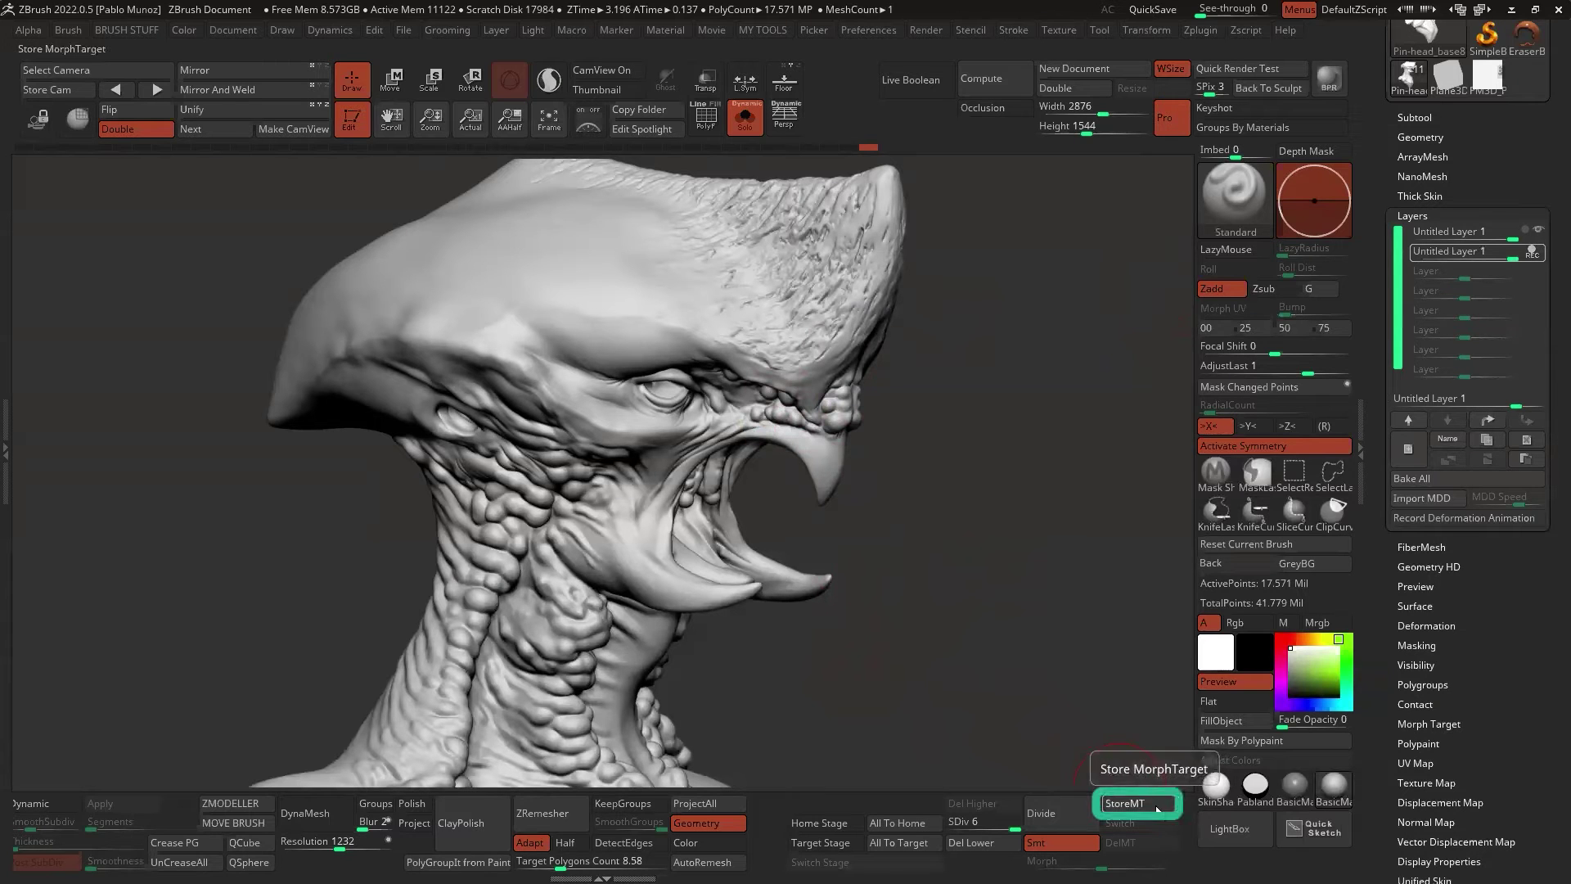
left_click(1127, 802)
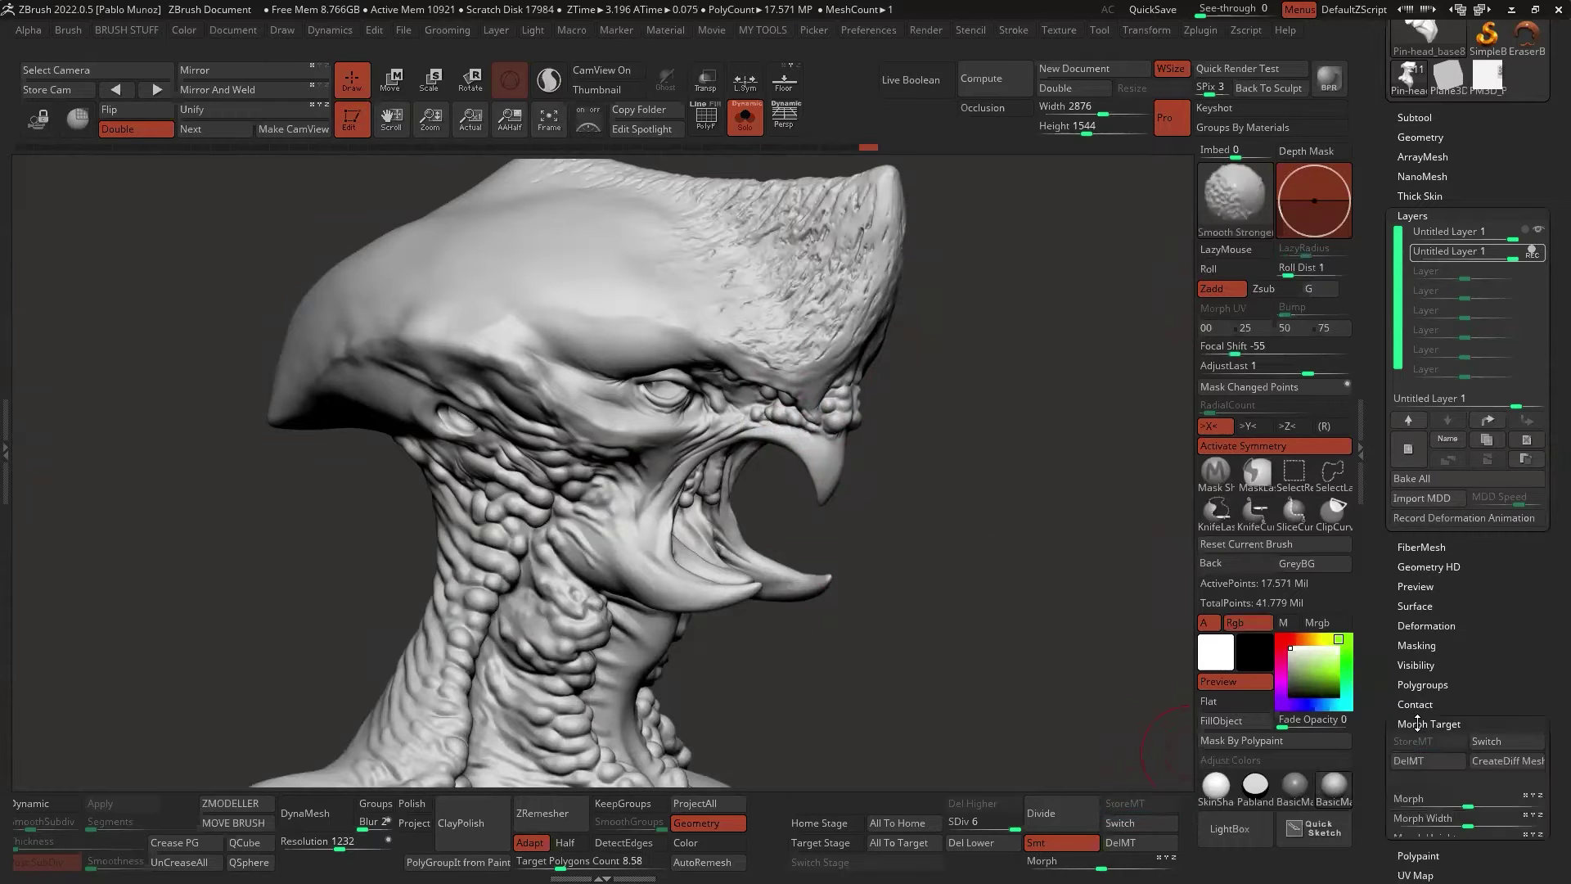
left_click(1417, 722)
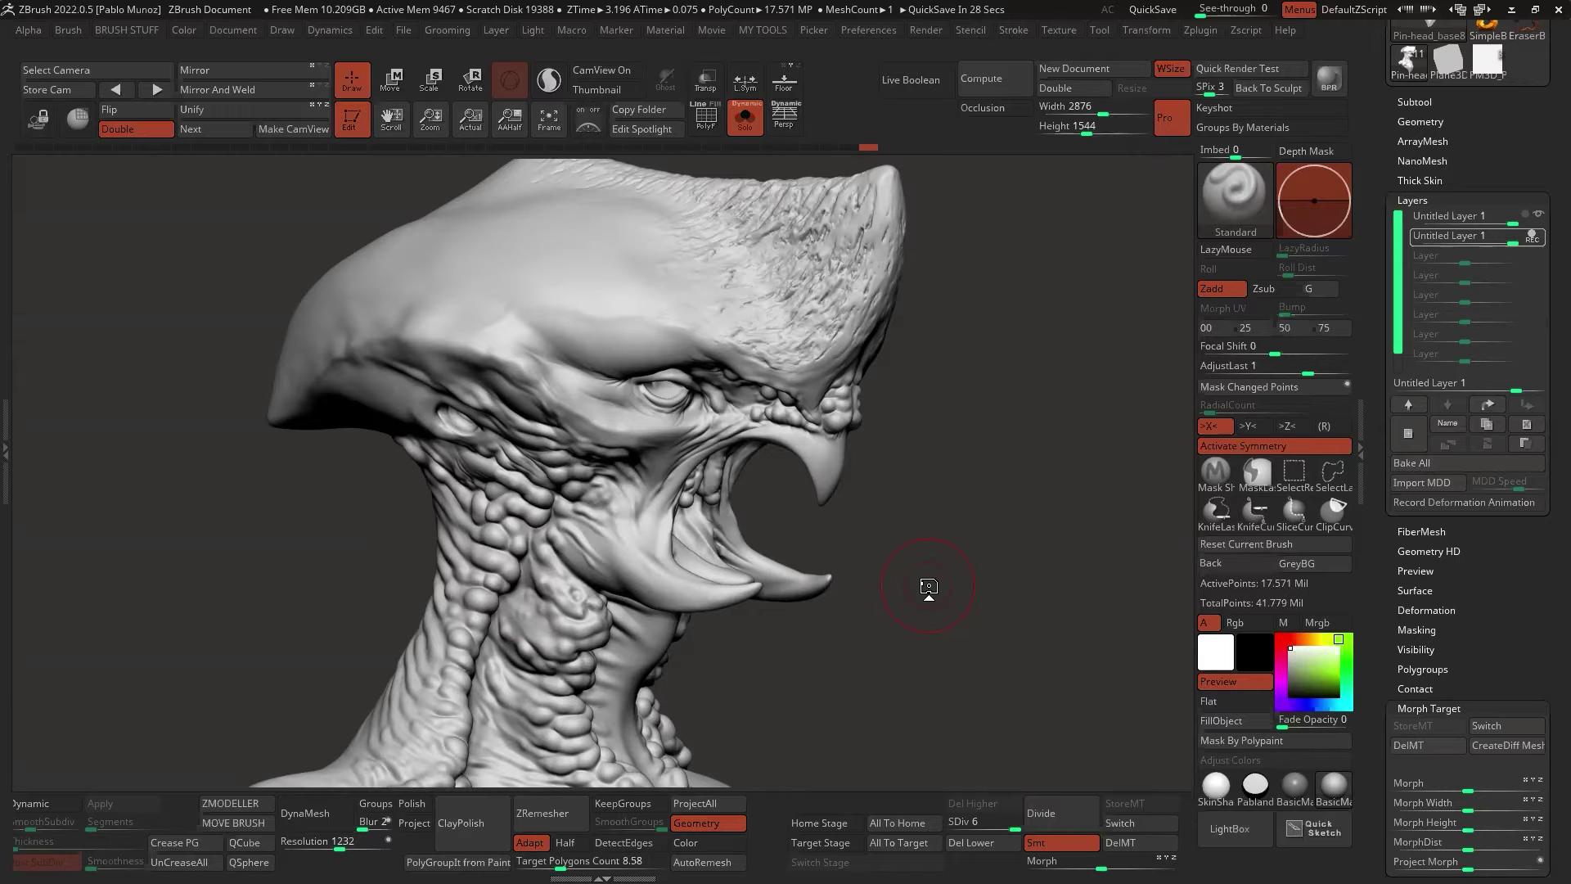
Sculpt fine skin pores over the cheek, jaw and eye area on one side of the face with the Standard brush
mouse_move(963, 505)
left_mouse_down()
mouse_move(798, 550)
mouse_move(768, 431)
mouse_move(736, 470)
mouse_move(722, 322)
mouse_move(795, 335)
mouse_move(579, 280)
mouse_move(648, 350)
mouse_move(568, 299)
mouse_move(565, 325)
mouse_move(655, 368)
left_mouse_up()
mouse_move(639, 438)
left_mouse_down()
mouse_move(646, 493)
mouse_move(622, 501)
left_mouse_up()
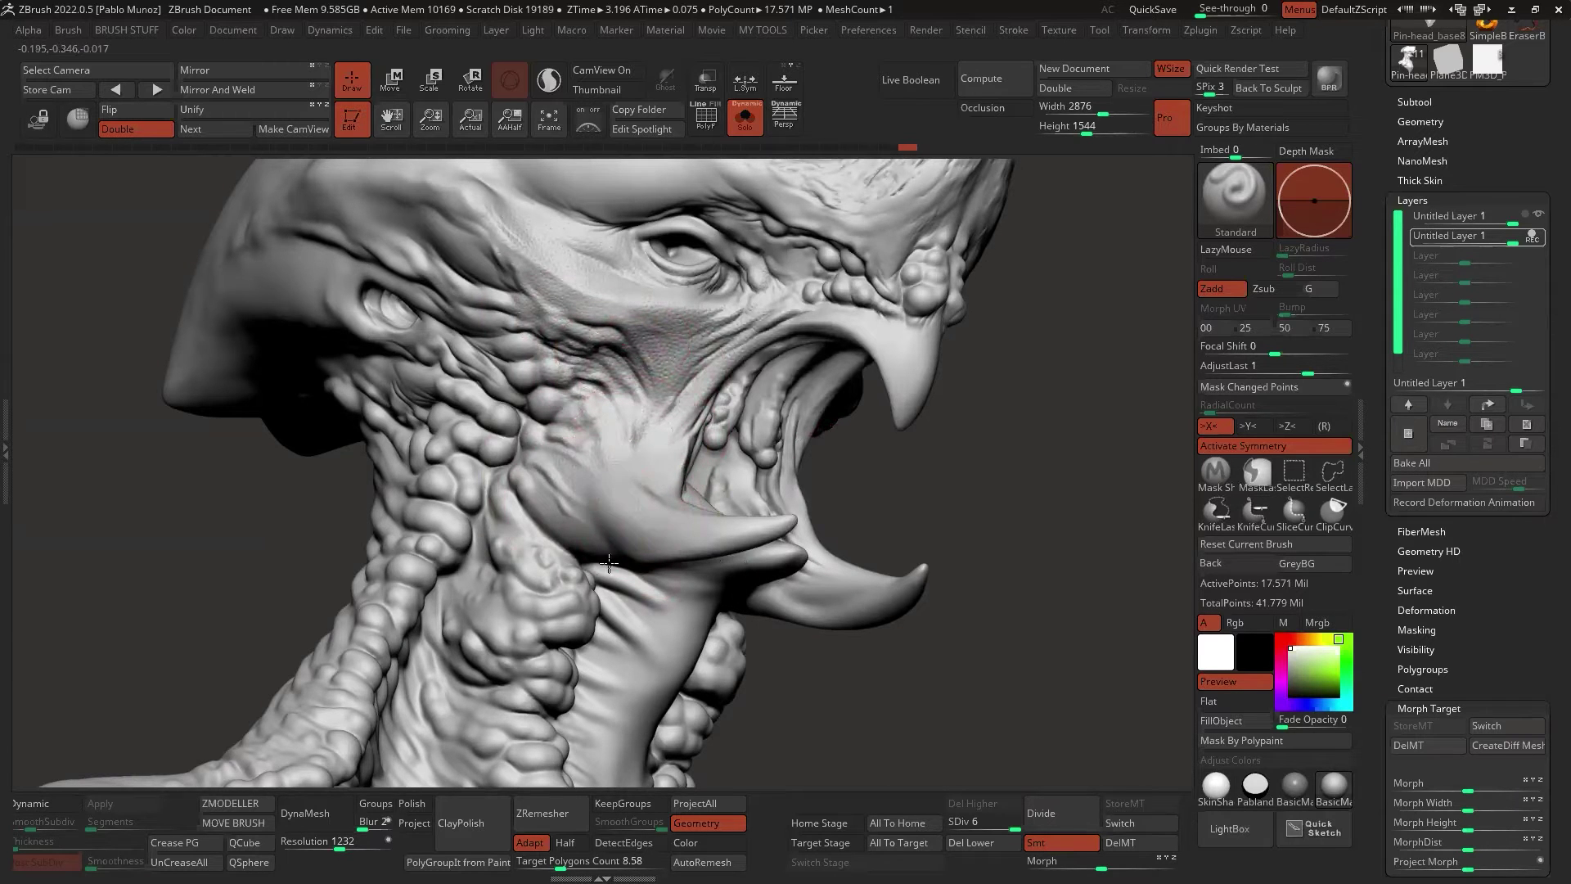
right_click_drag(605, 455, 584, 514, "alt")
right_click_drag(624, 420, 634, 483, "alt")
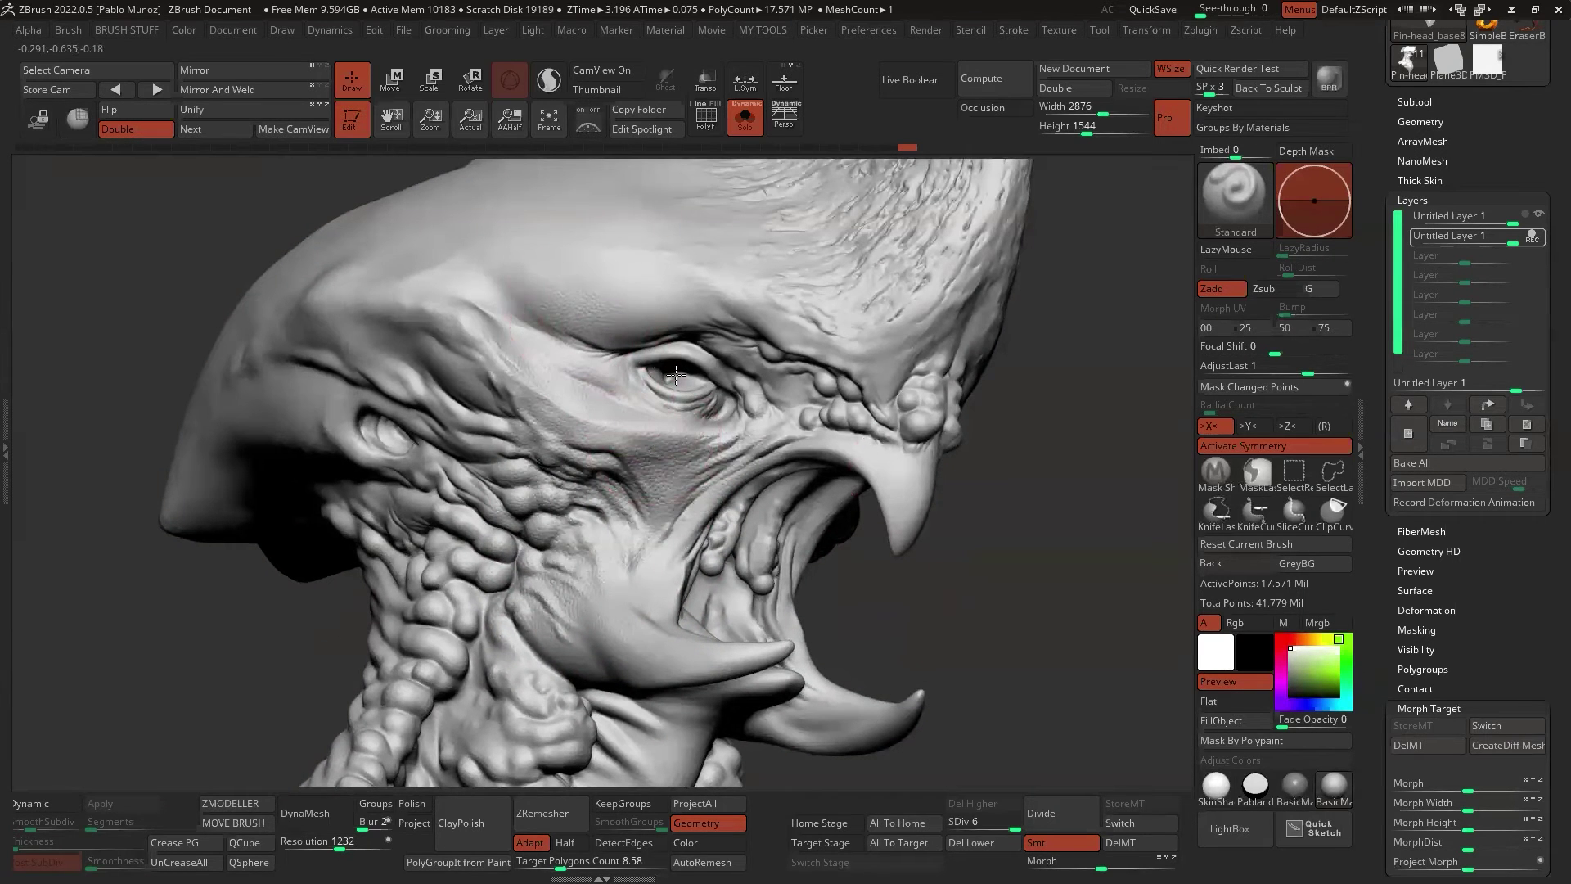
mouse_move(593, 343)
left_mouse_down()
mouse_move(595, 359)
mouse_move(772, 374)
left_mouse_up()
right_click_drag(844, 455, 744, 393, "alt")
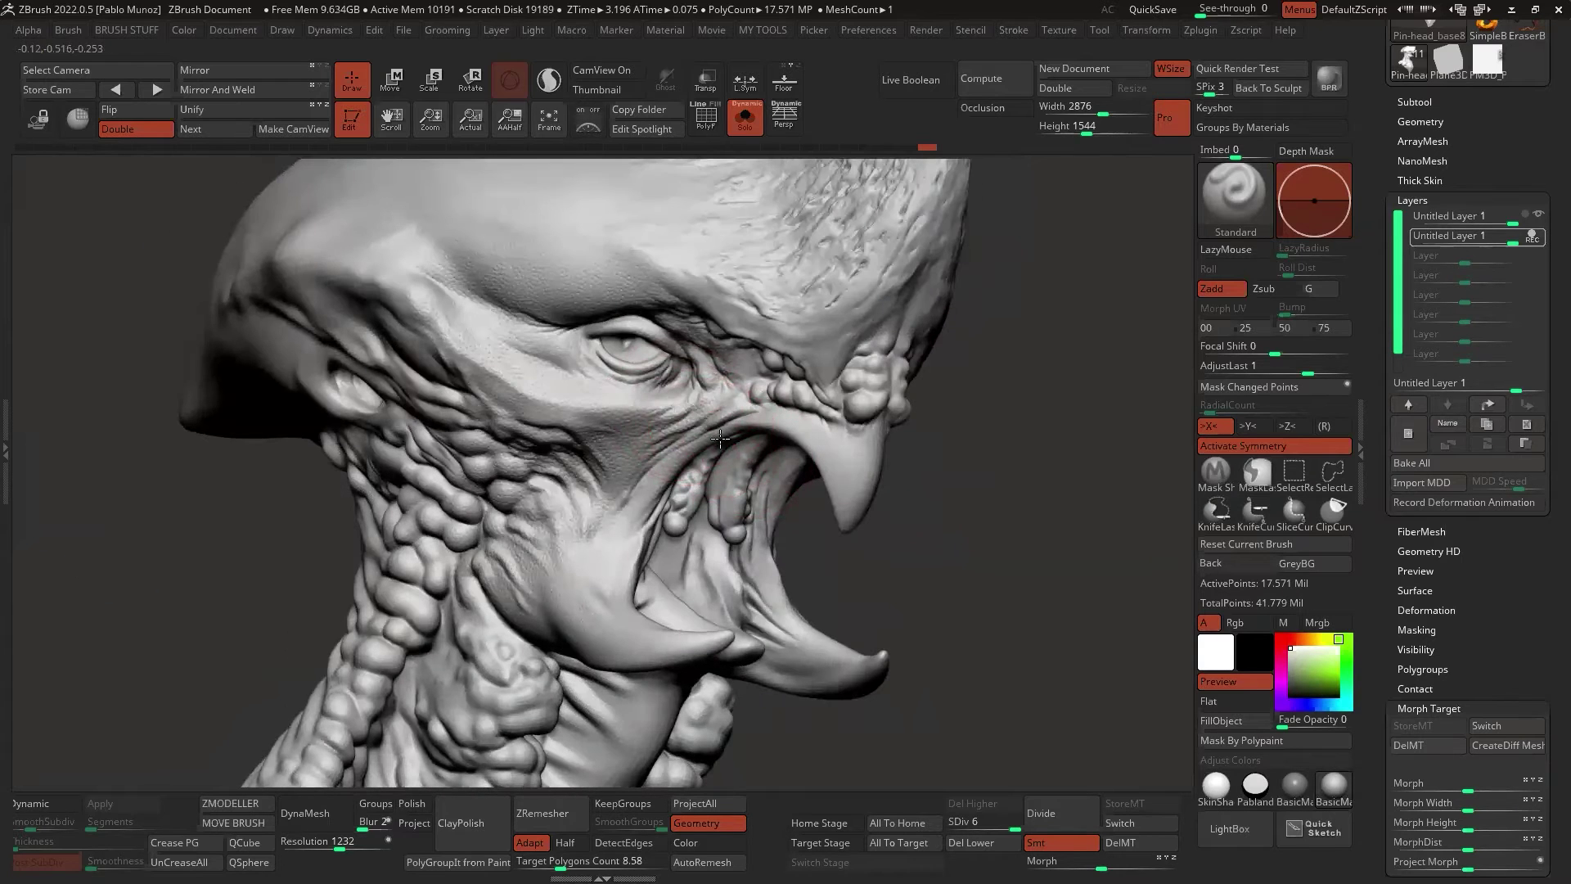
left_click(756, 462)
mouse_move(756, 463)
right_mouse_down("ctrl")
mouse_move(680, 614)
mouse_move(659, 533)
right_mouse_up("ctrl")
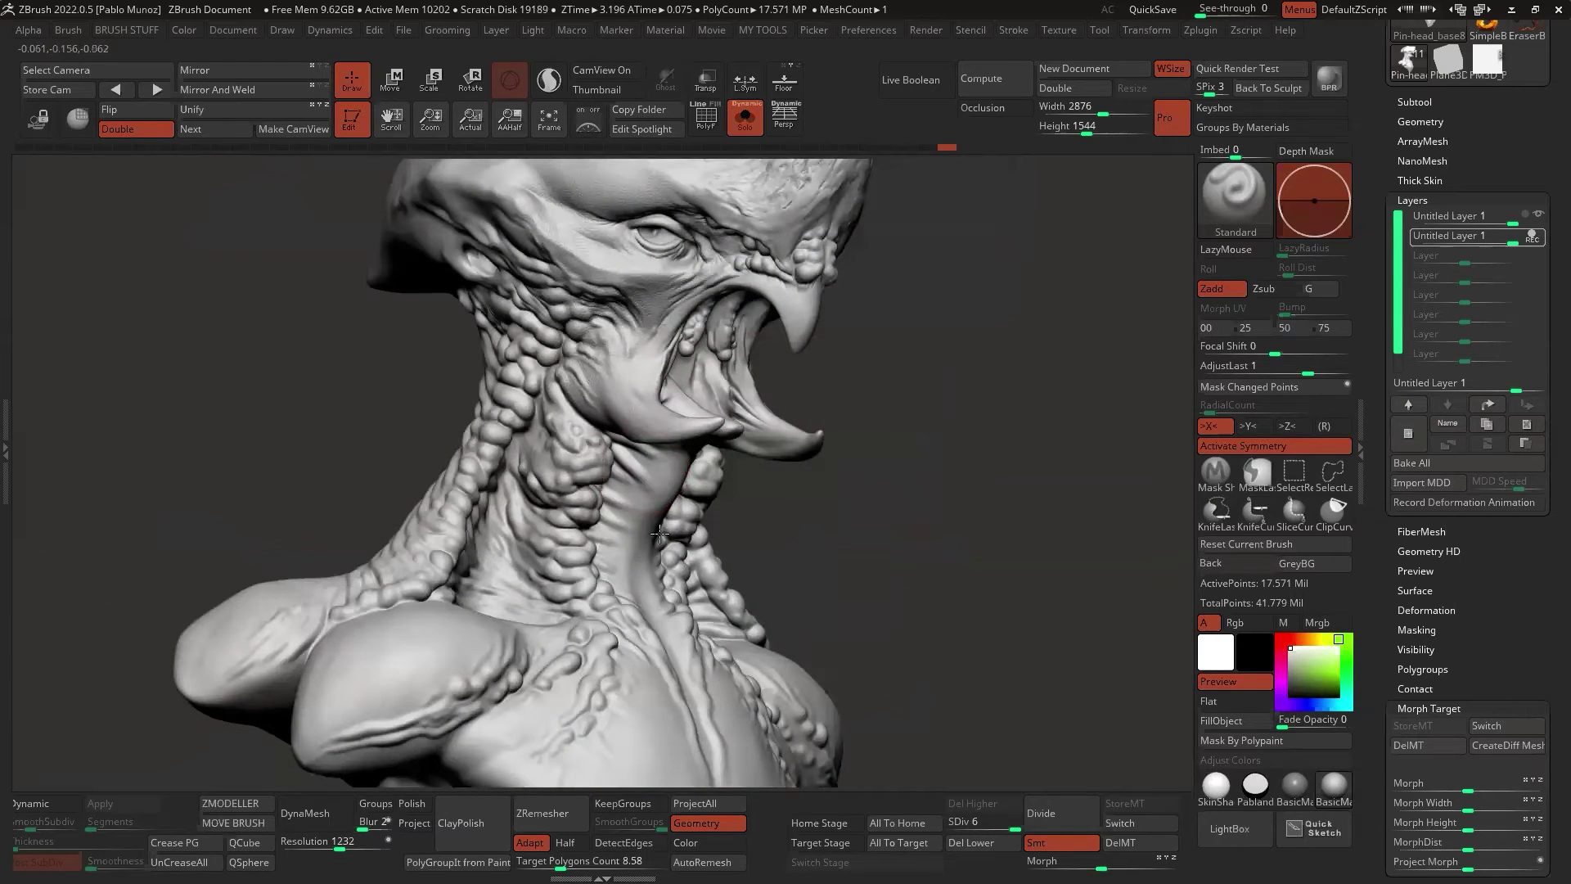
Sculpt the pore texture across the front of the neck below the jaw with the Standard brush
mouse_move(776, 546)
right_mouse_down()
mouse_move(673, 564)
mouse_move(690, 579)
mouse_move(687, 478)
right_mouse_up()
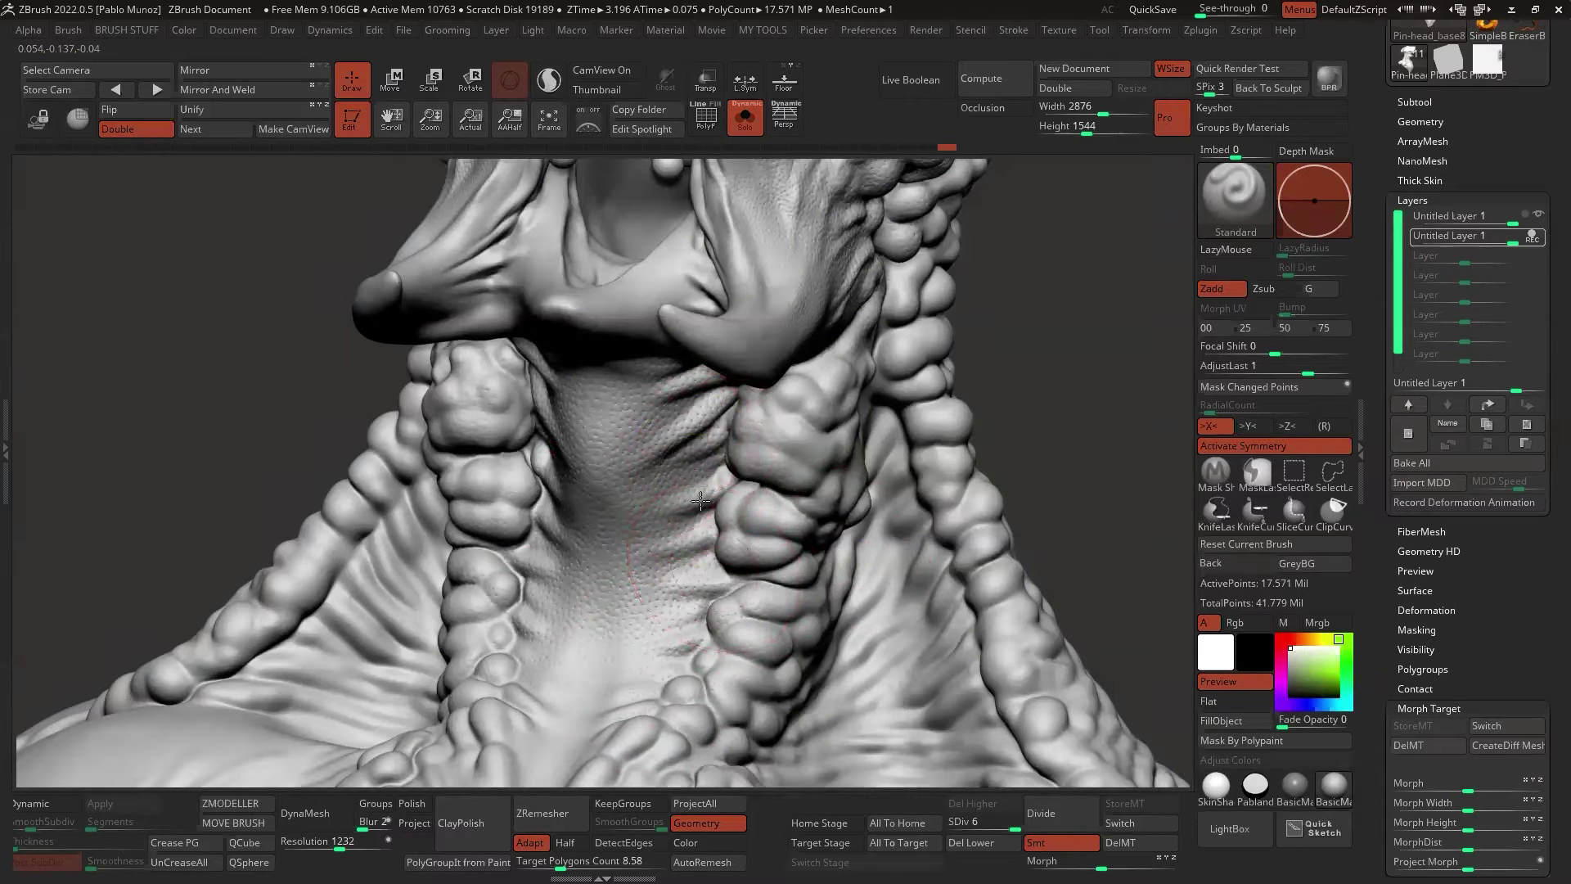
left_click_drag(666, 502, 705, 479)
mouse_move(701, 660)
left_mouse_down()
mouse_move(635, 666)
mouse_move(626, 532)
mouse_move(666, 578)
left_mouse_up()
Extend the pore texture over the jaw, cheek folds and temple on the opposite side of the face
left_click_drag(1004, 368, 642, 256)
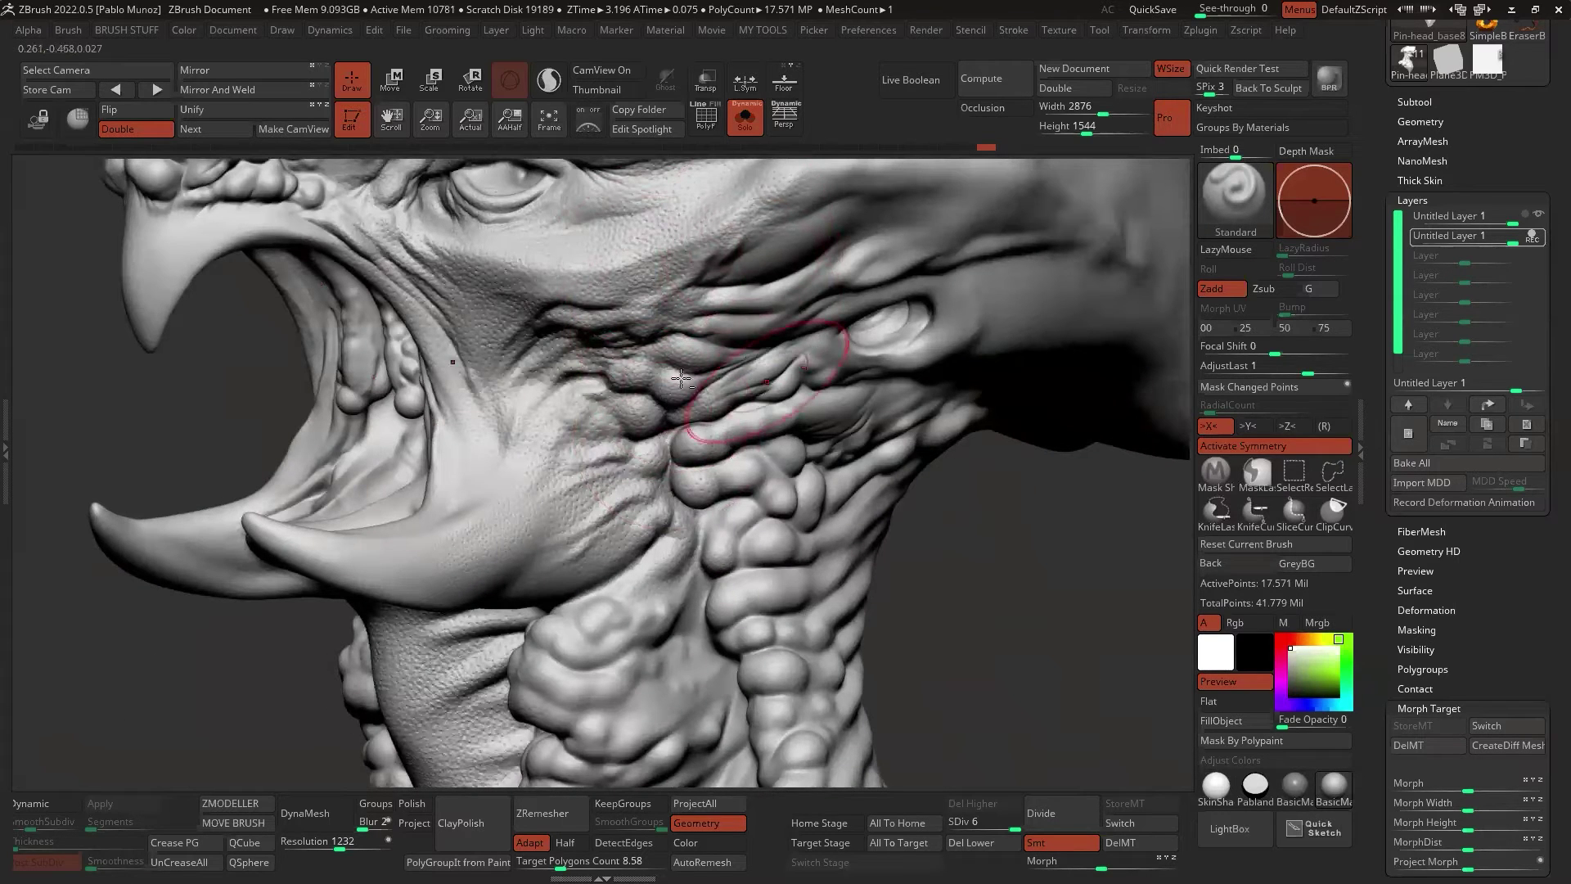
mouse_move(589, 434)
left_mouse_down()
mouse_move(655, 499)
mouse_move(671, 576)
left_mouse_up()
mouse_move(654, 427)
right_mouse_down("ctrl")
mouse_move(630, 392)
mouse_move(807, 368)
right_mouse_up("ctrl")
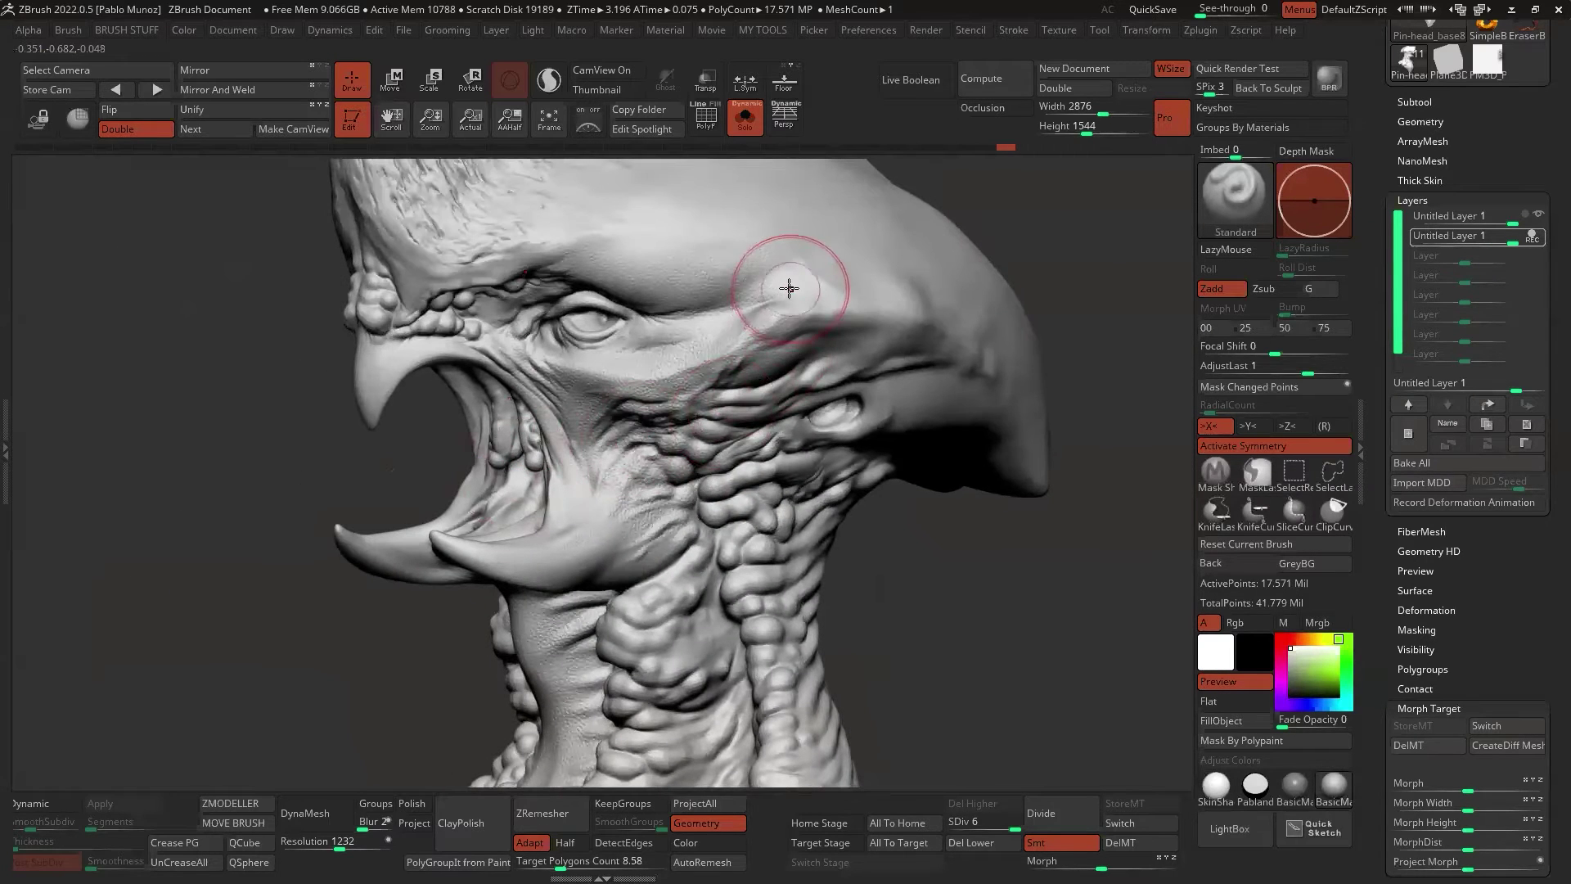
left_click_drag(740, 458, 702, 524)
mouse_move(702, 516)
right_mouse_down()
mouse_move(785, 428)
mouse_move(789, 529)
right_mouse_up()
right_click_drag(640, 380, 662, 463, "ctrl")
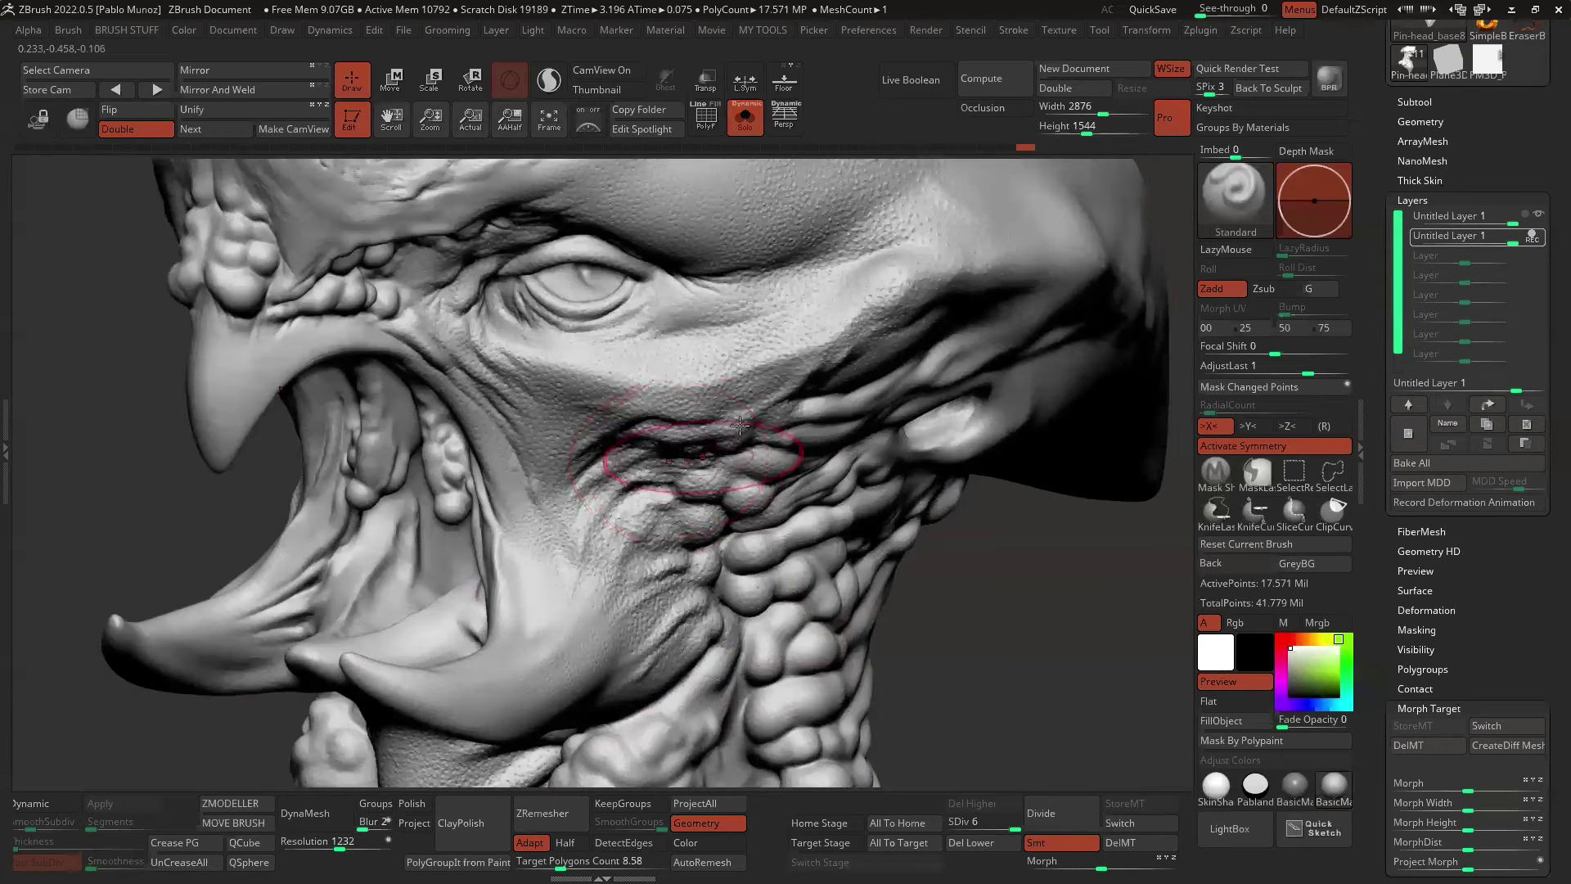
left_click_drag(787, 347, 827, 333)
Switch to the ContrastDelta brush and quick-save the project
mouse_move(708, 540)
right_mouse_down()
mouse_move(867, 459)
mouse_move(806, 385)
mouse_move(720, 384)
mouse_move(705, 422)
mouse_move(621, 352)
right_mouse_up()
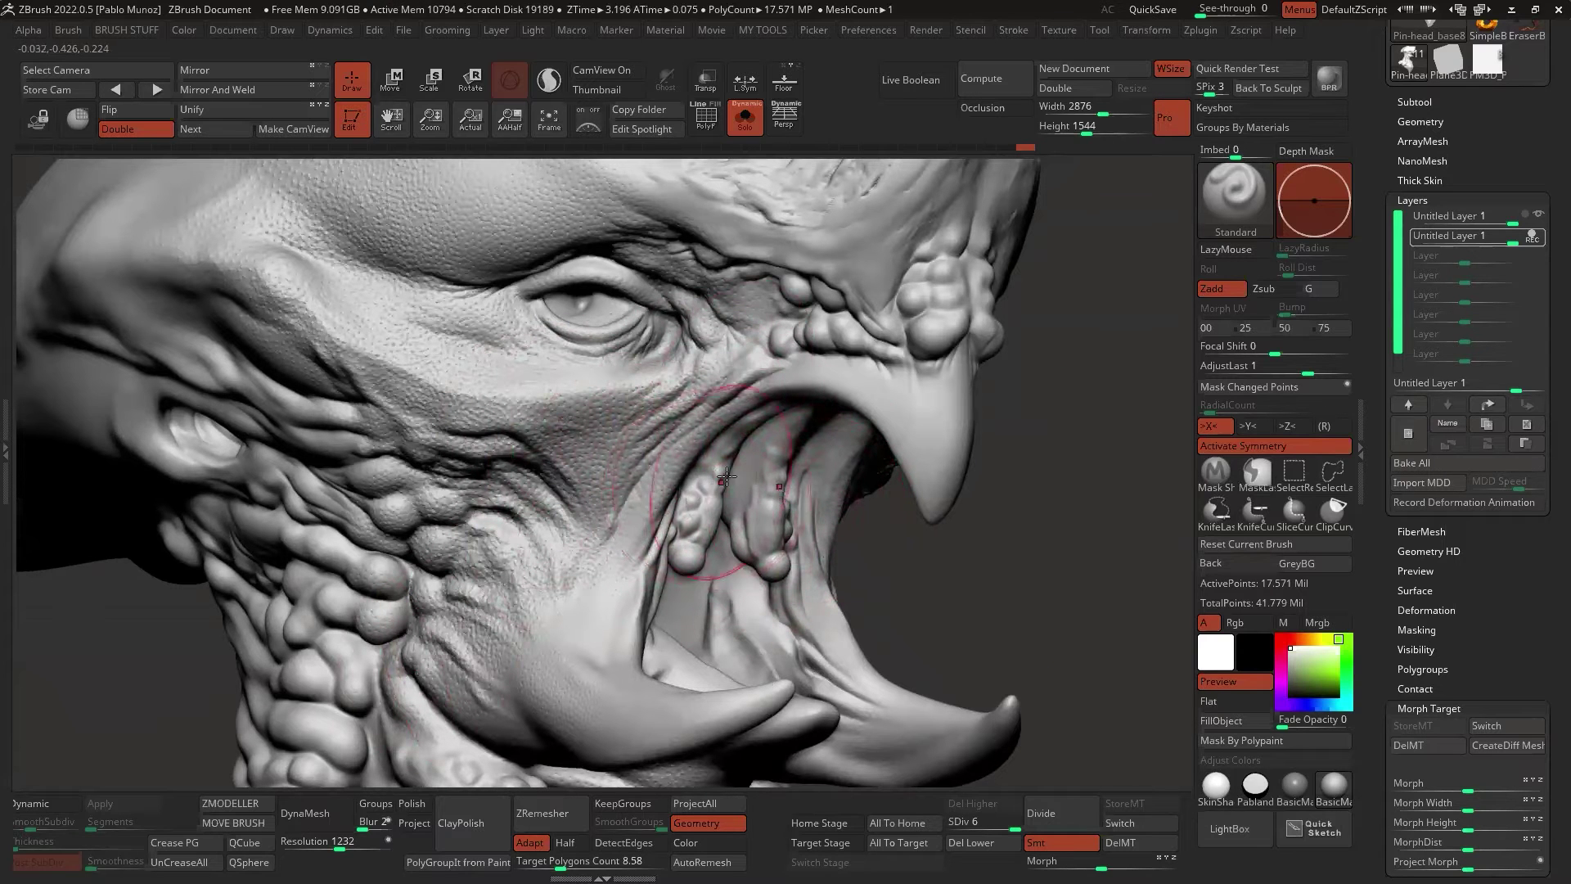
left_click(1227, 198)
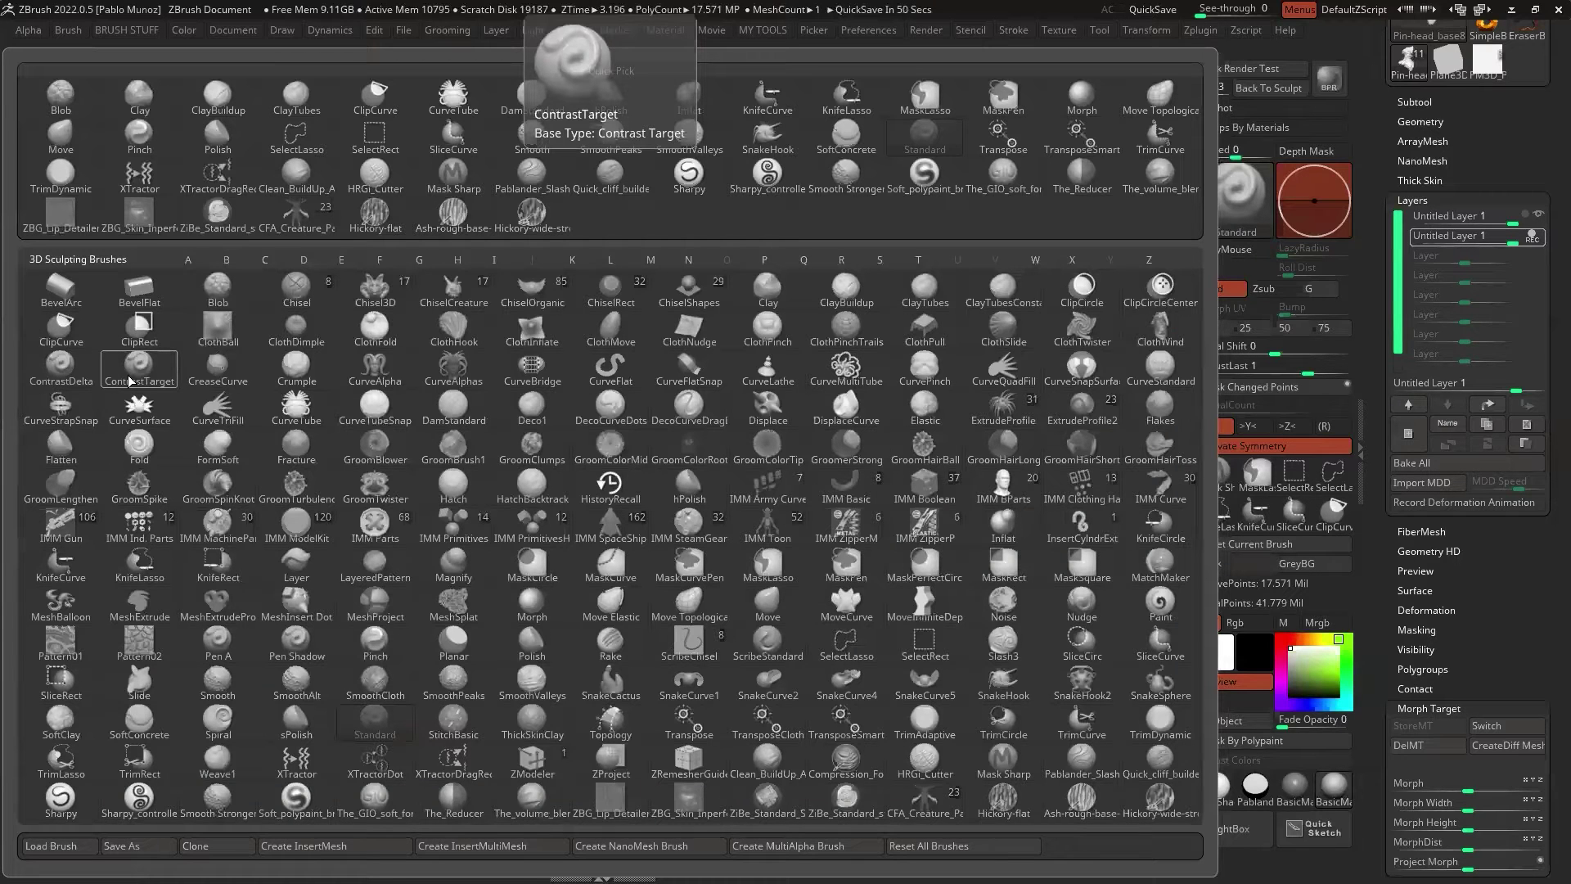
left_click(71, 375)
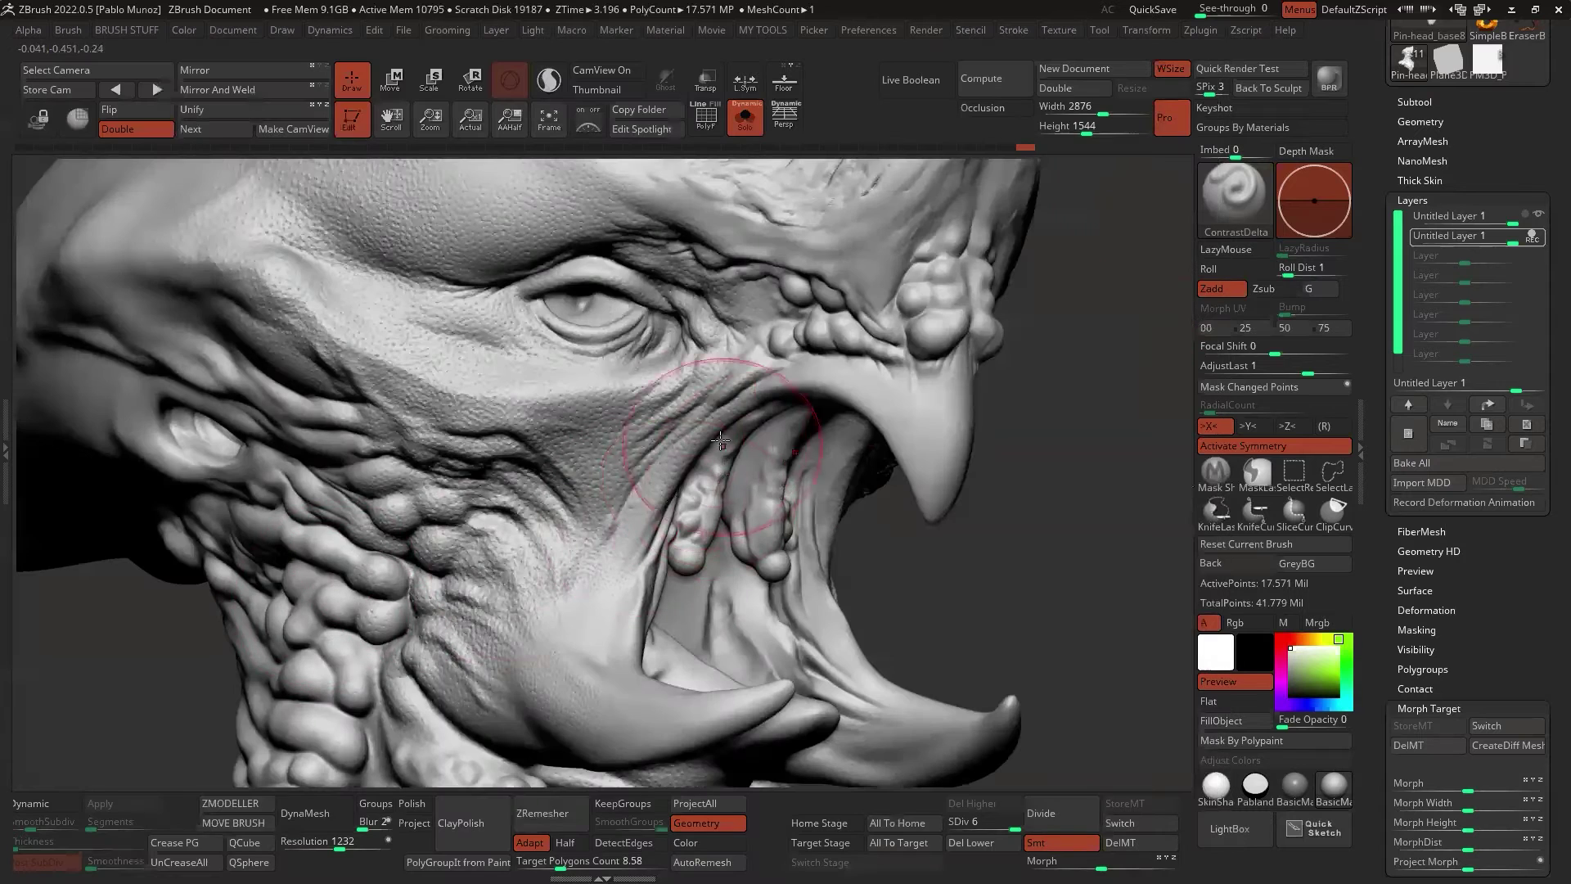
right_click_drag(667, 381, 499, 381)
left_click(1155, 10)
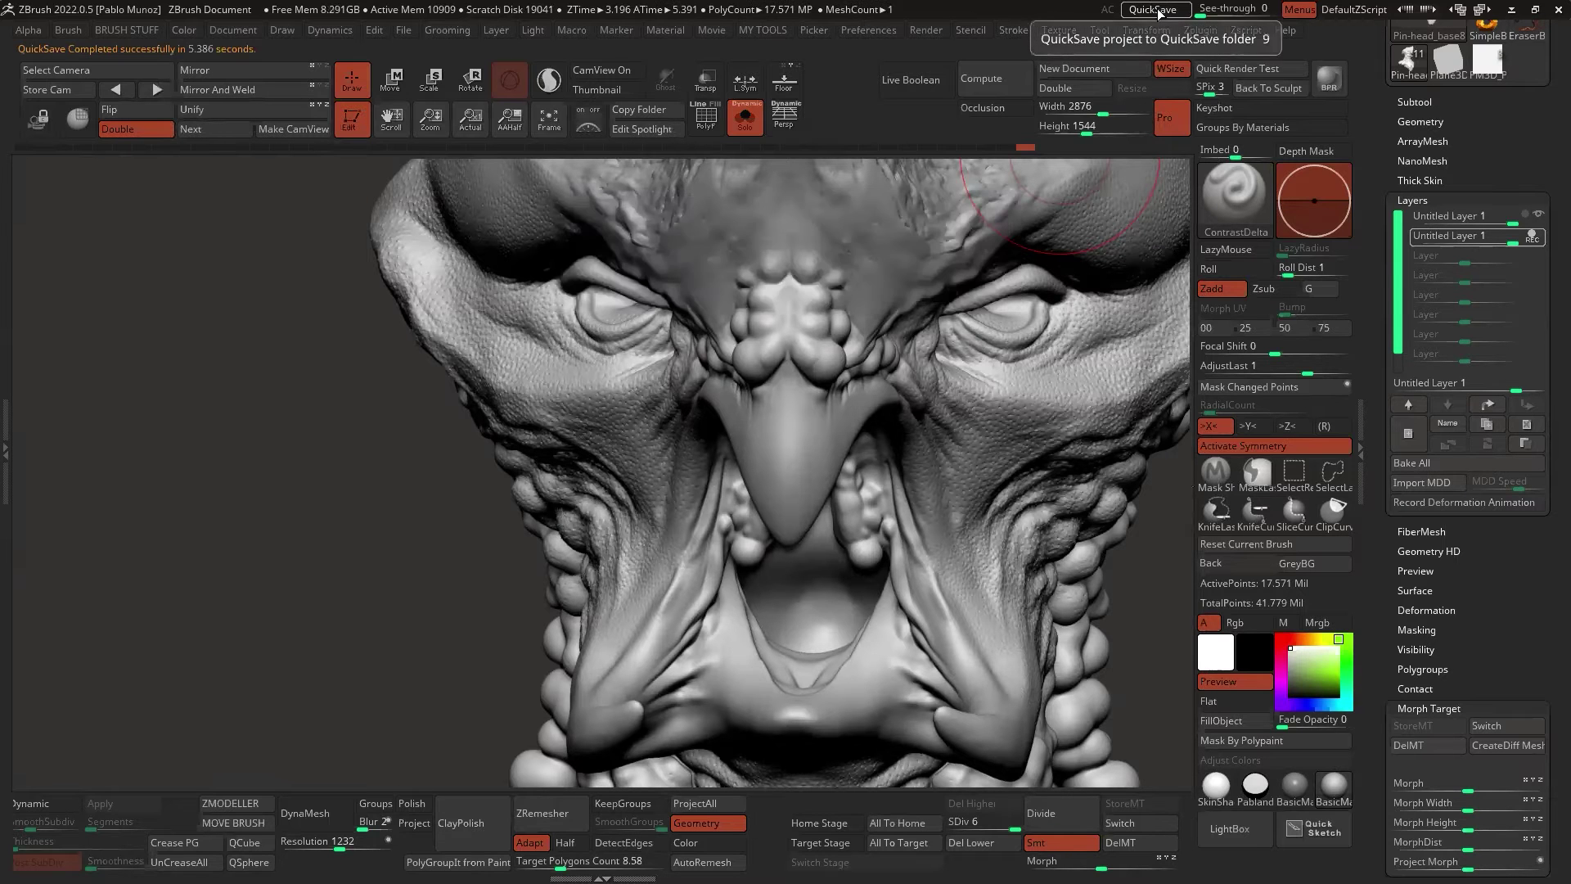
Intensify the skin pores around the eye, cheek and bridge of the beak with the ContrastDelta brush
right_click_drag(949, 386, 755, 424, "alt")
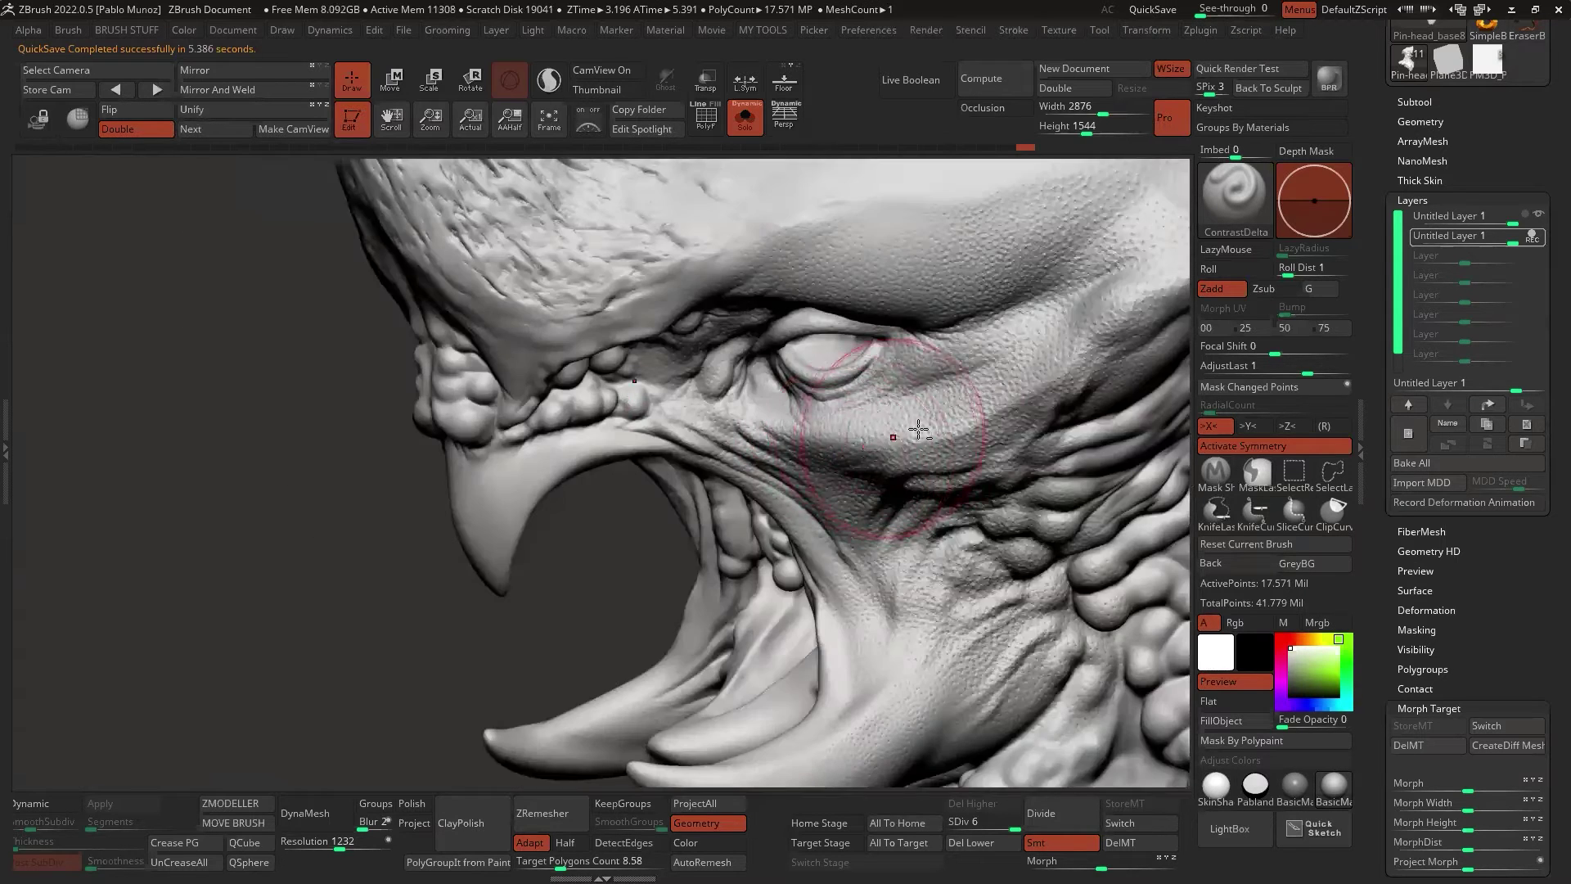
mouse_move(919, 435)
right_mouse_down("alt")
mouse_move(807, 428)
mouse_move(810, 404)
mouse_move(828, 422)
mouse_move(804, 431)
right_mouse_up("alt")
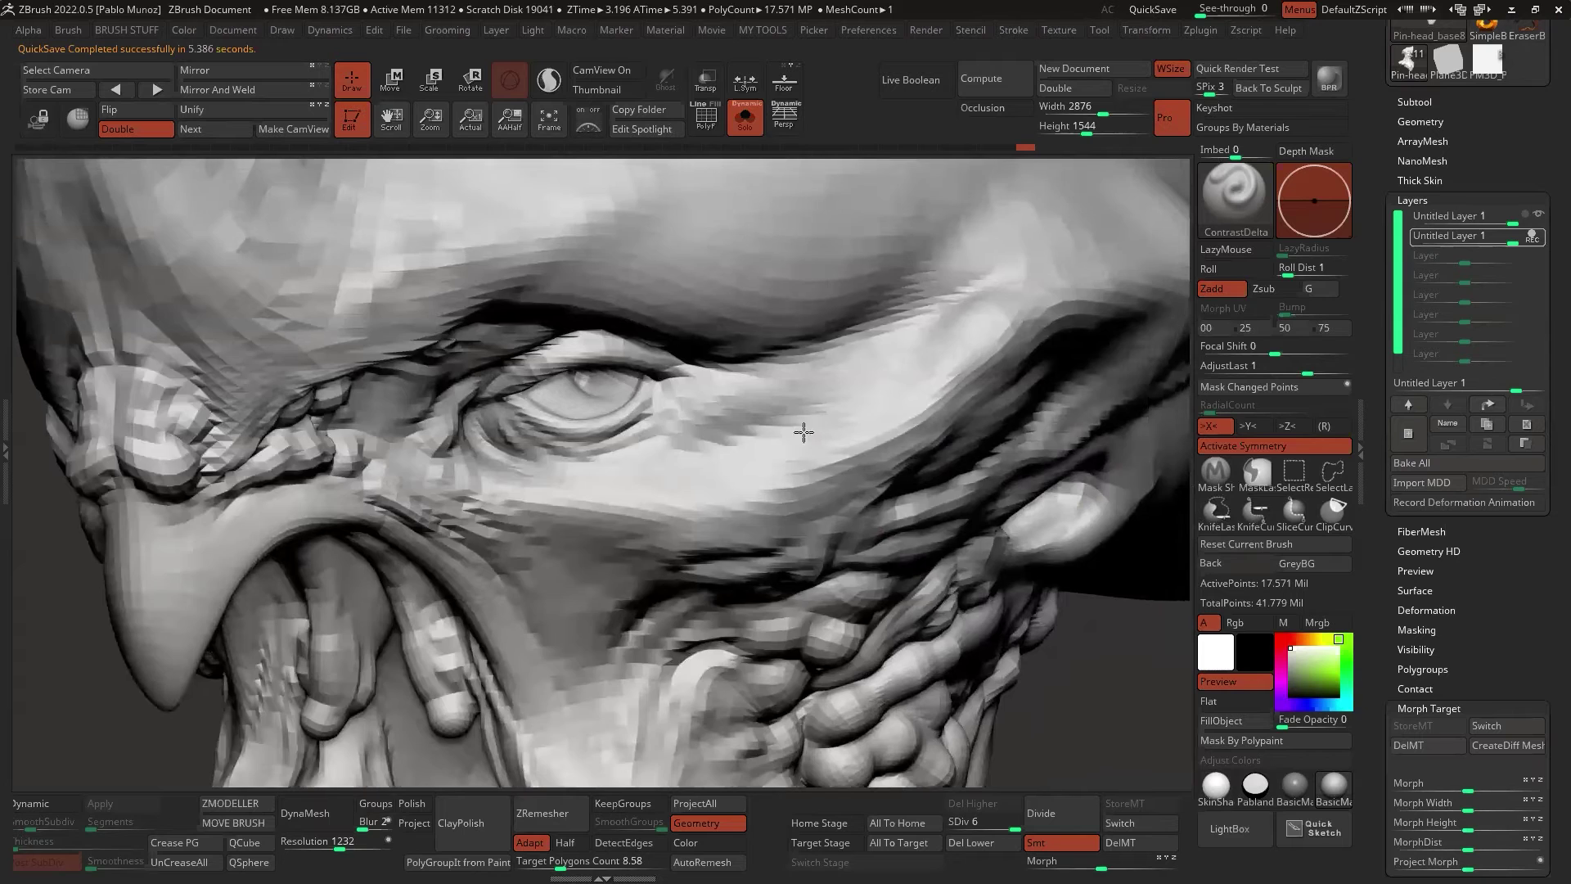
key("space")
left_click_drag(821, 422, 800, 423)
right_click_drag(861, 413, 666, 491, "ctrl")
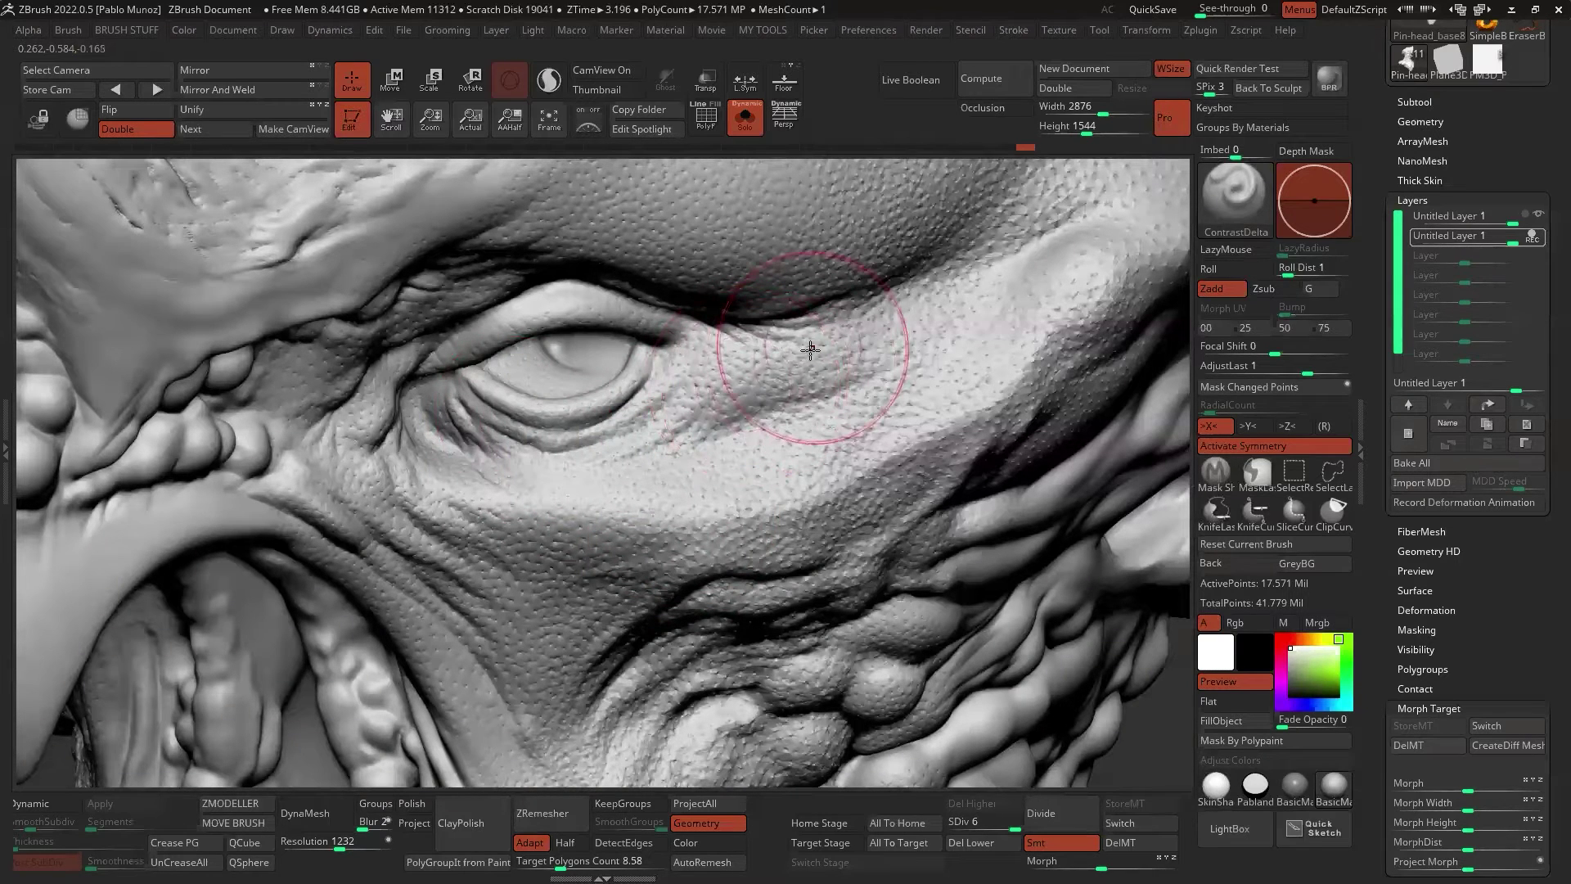
mouse_move(759, 380)
left_mouse_down()
mouse_move(671, 437)
mouse_move(607, 444)
mouse_move(736, 350)
mouse_move(876, 314)
mouse_move(788, 418)
mouse_move(808, 414)
mouse_move(791, 447)
mouse_move(670, 475)
mouse_move(601, 458)
left_mouse_up()
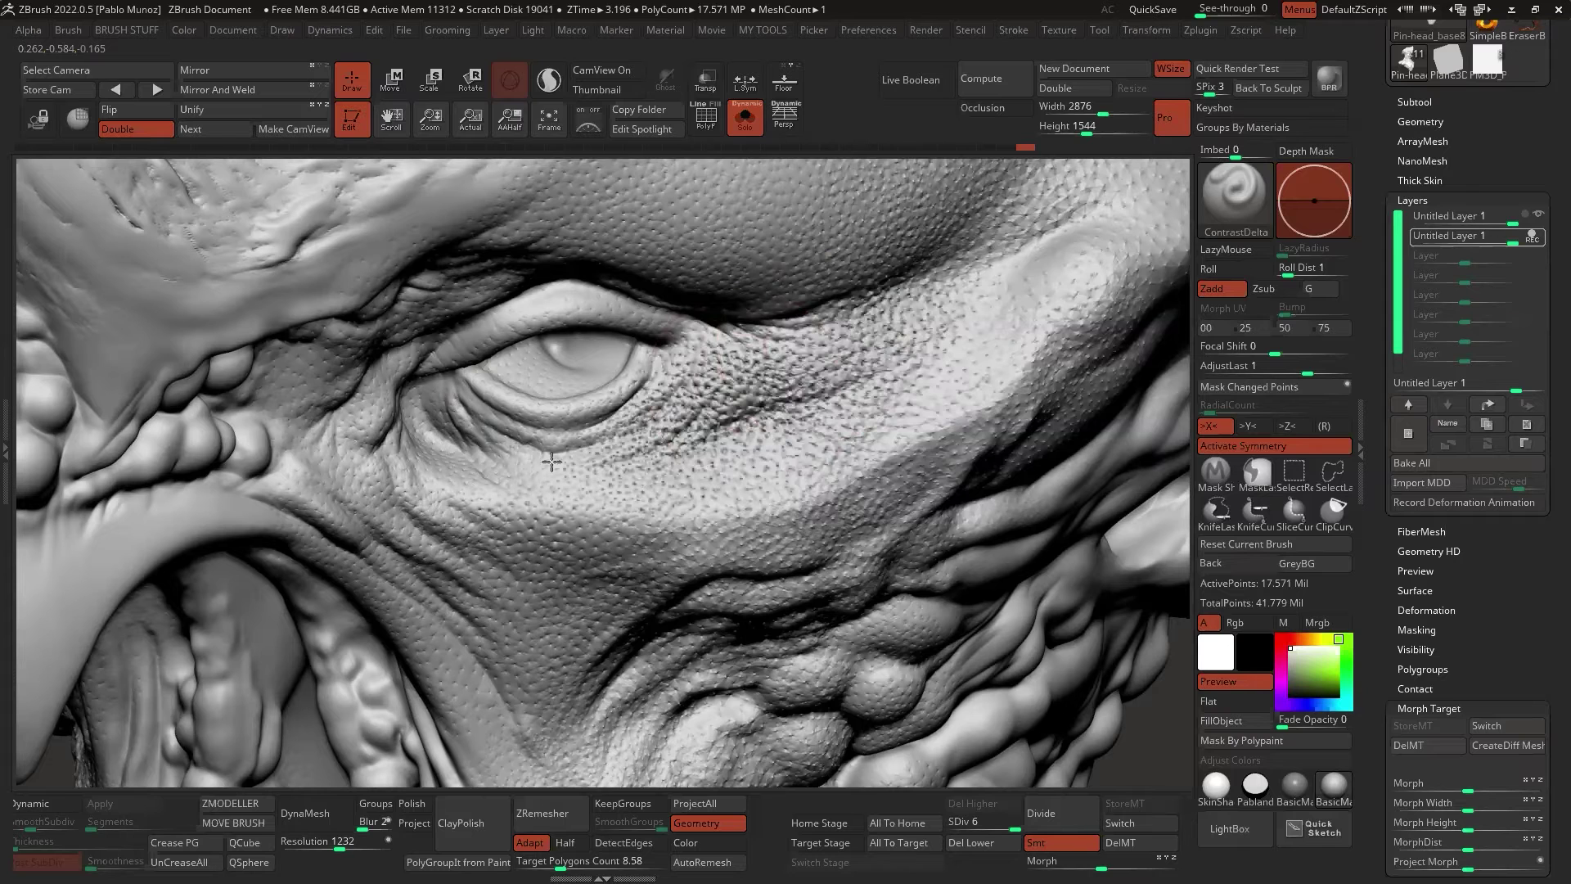
left_click_drag(334, 452, 344, 514)
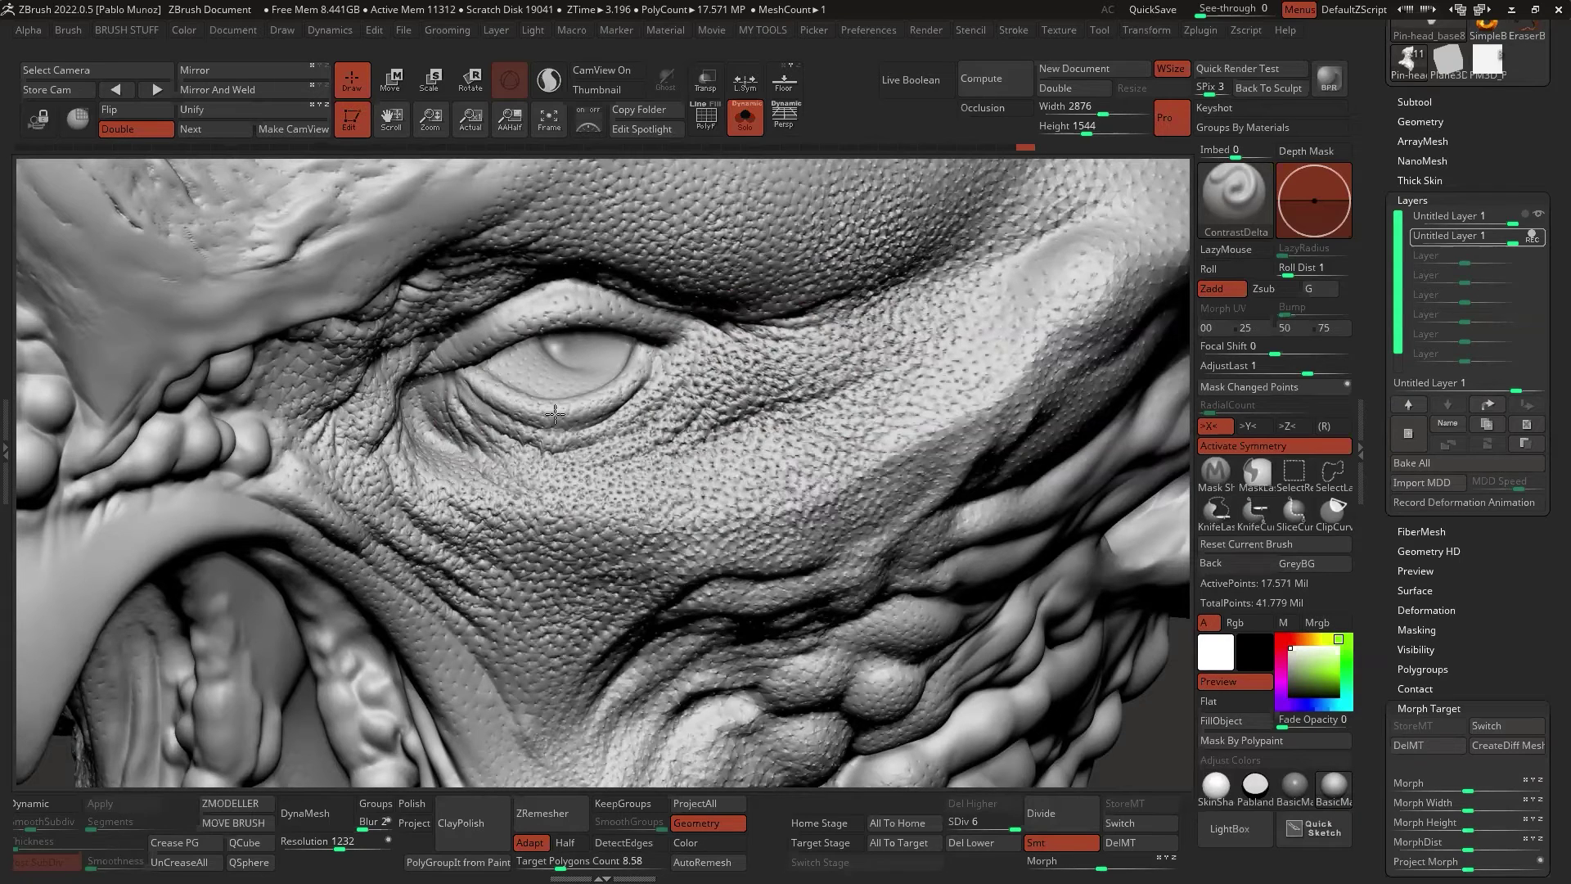
Set SmoothPeaks as the smoothing brush and soften the exaggerated pores beside the outer corner of the eye
mouse_move(761, 537)
right_mouse_down("ctrl")
mouse_move(789, 568)
mouse_move(745, 545)
right_mouse_up("ctrl")
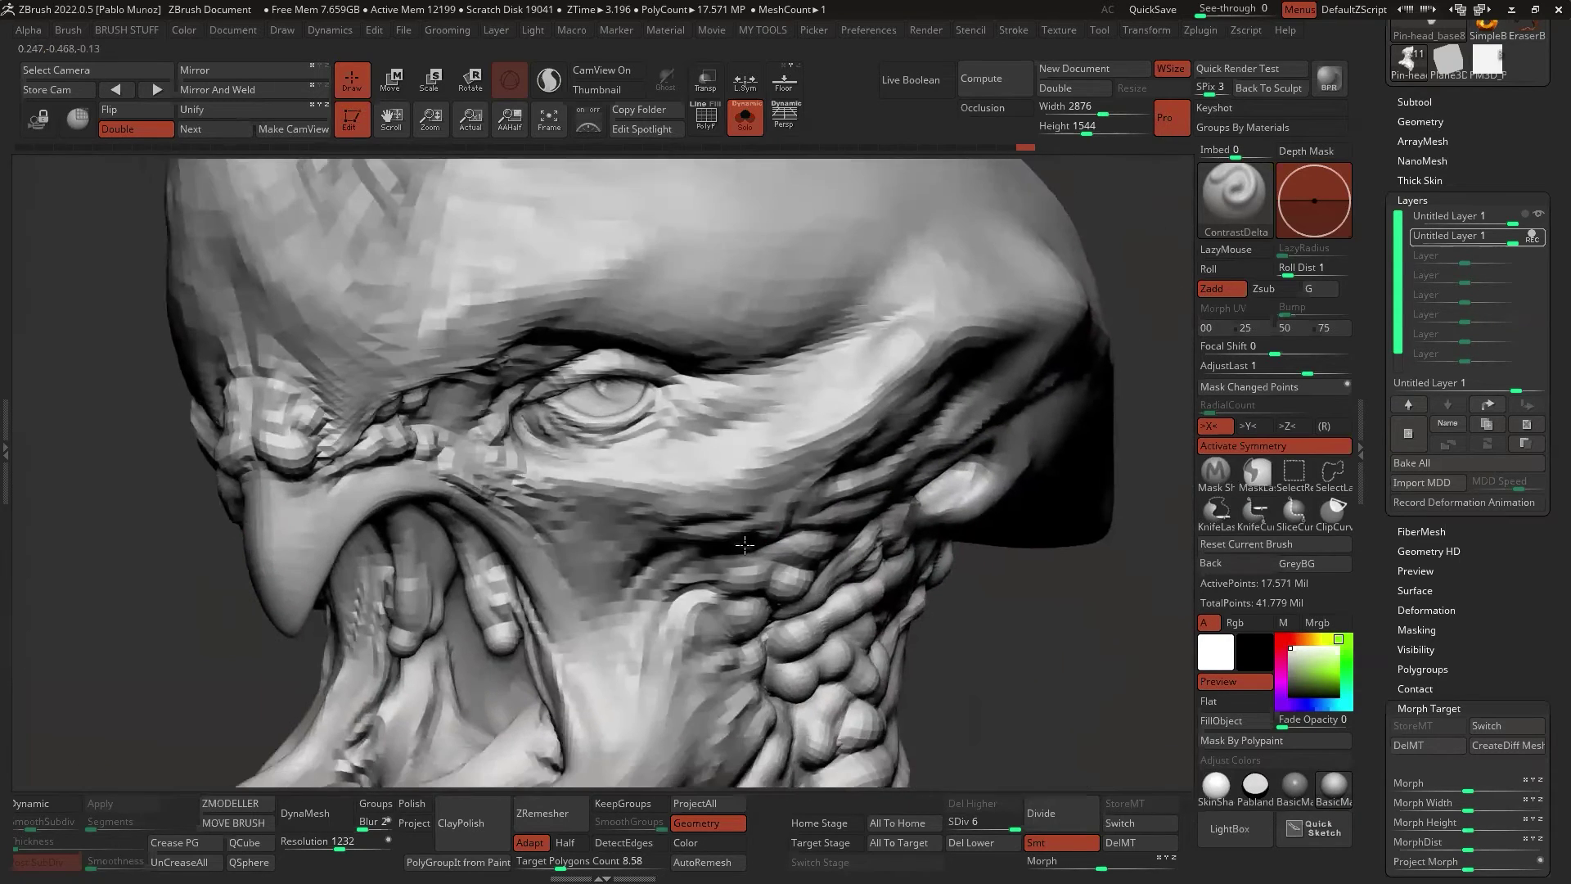
right_click_drag(655, 466, 713, 473)
mouse_move(247, 671)
right_mouse_down()
mouse_move(404, 524)
mouse_move(379, 421)
mouse_move(323, 545)
mouse_move(345, 502)
mouse_move(304, 474)
mouse_move(2, 458)
right_mouse_up()
scroll(379, 421, "up", 3)
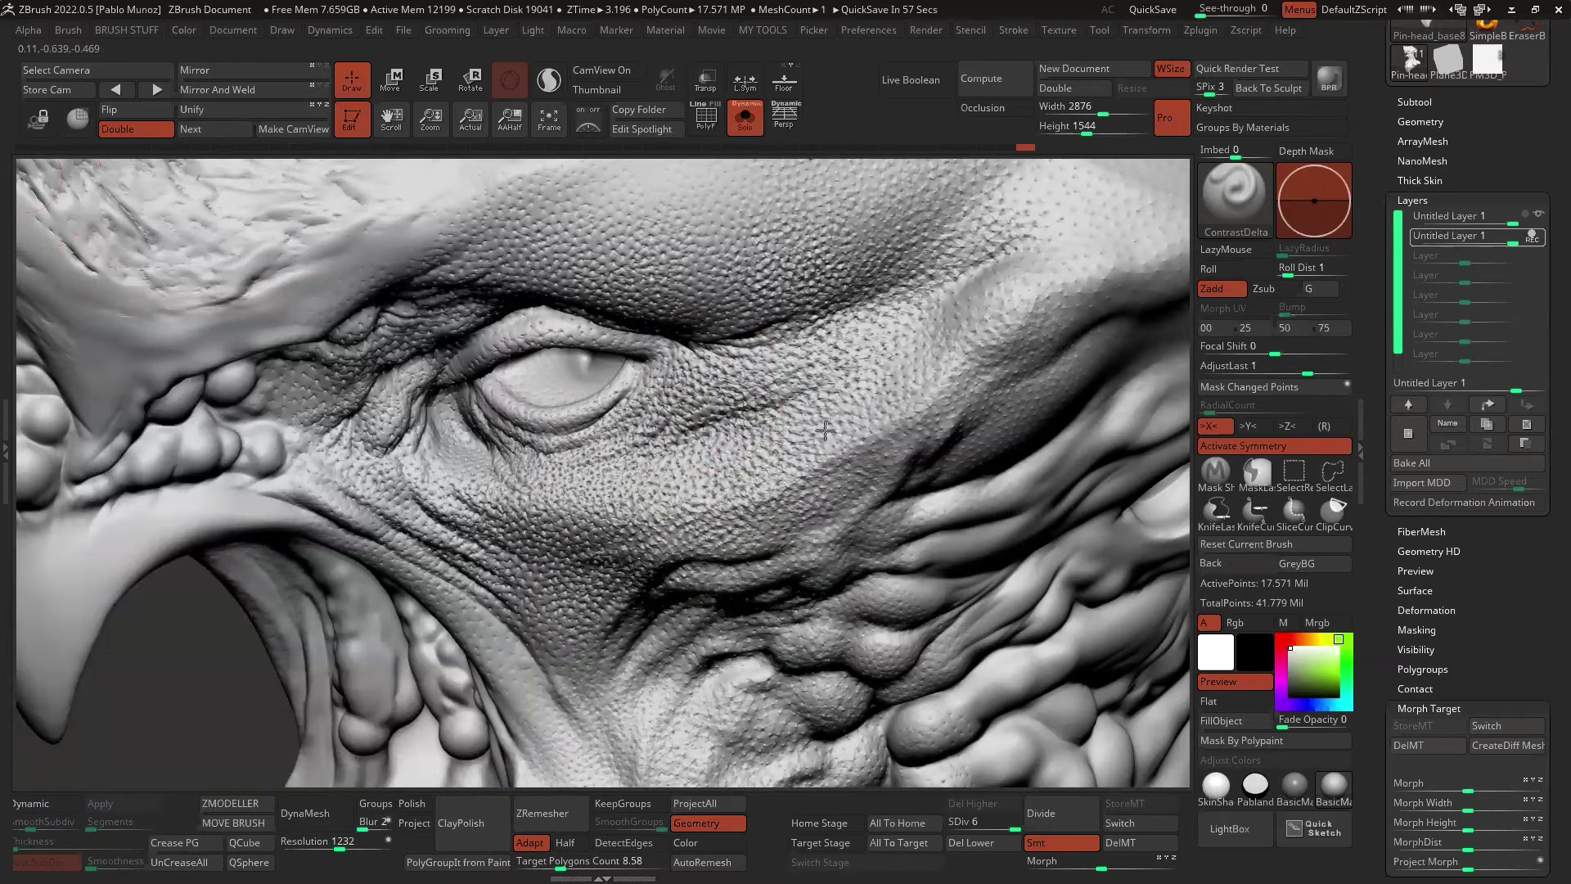
right_click_drag(825, 430, 813, 420)
key("b")
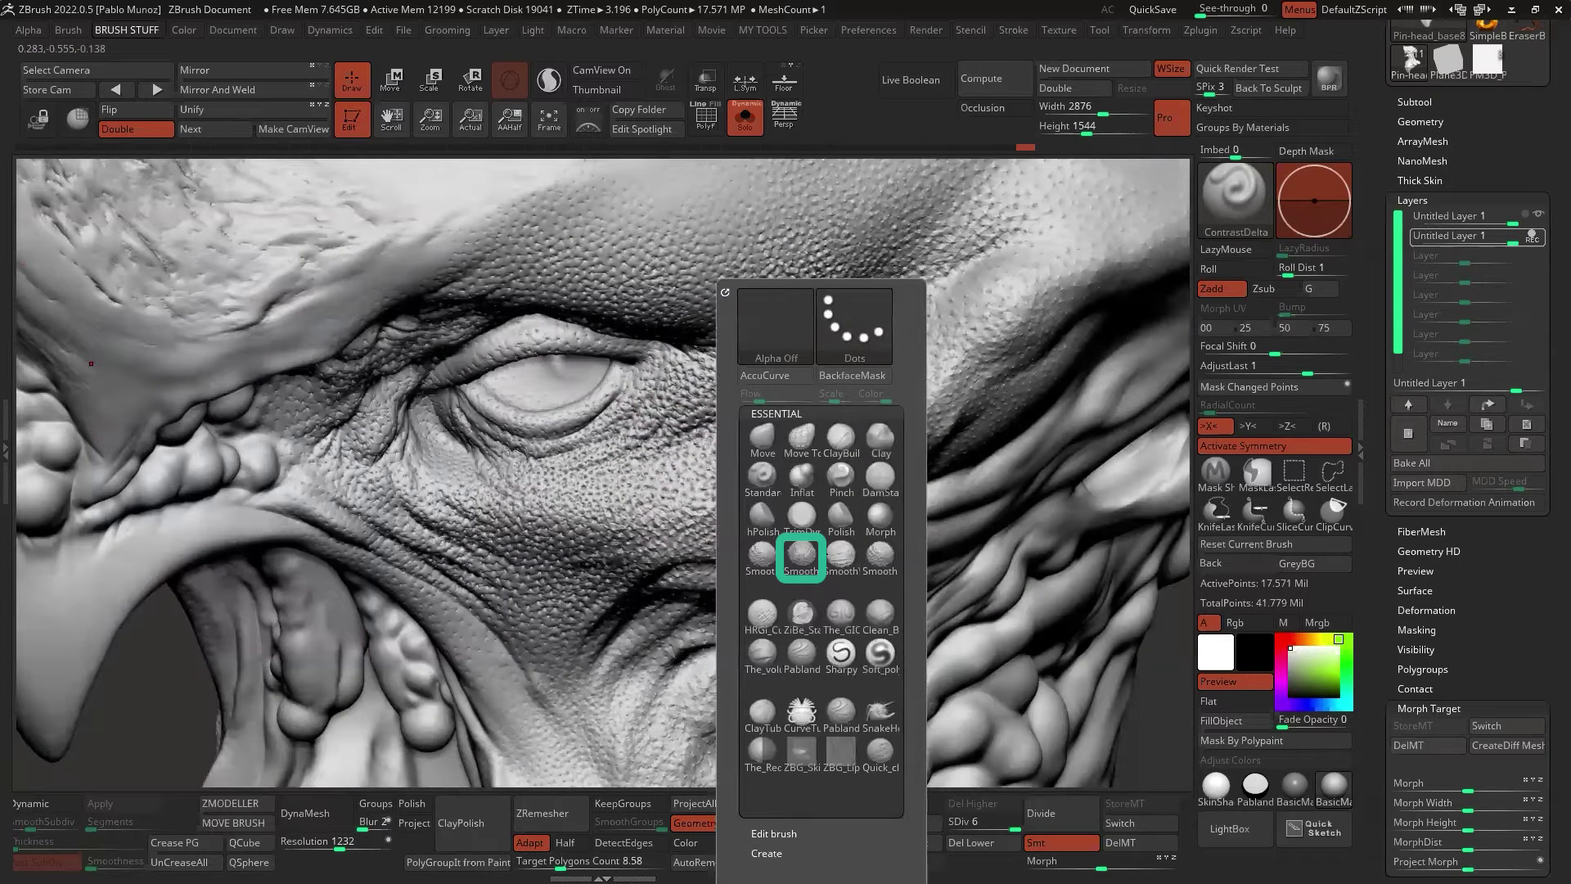
left_click(801, 554)
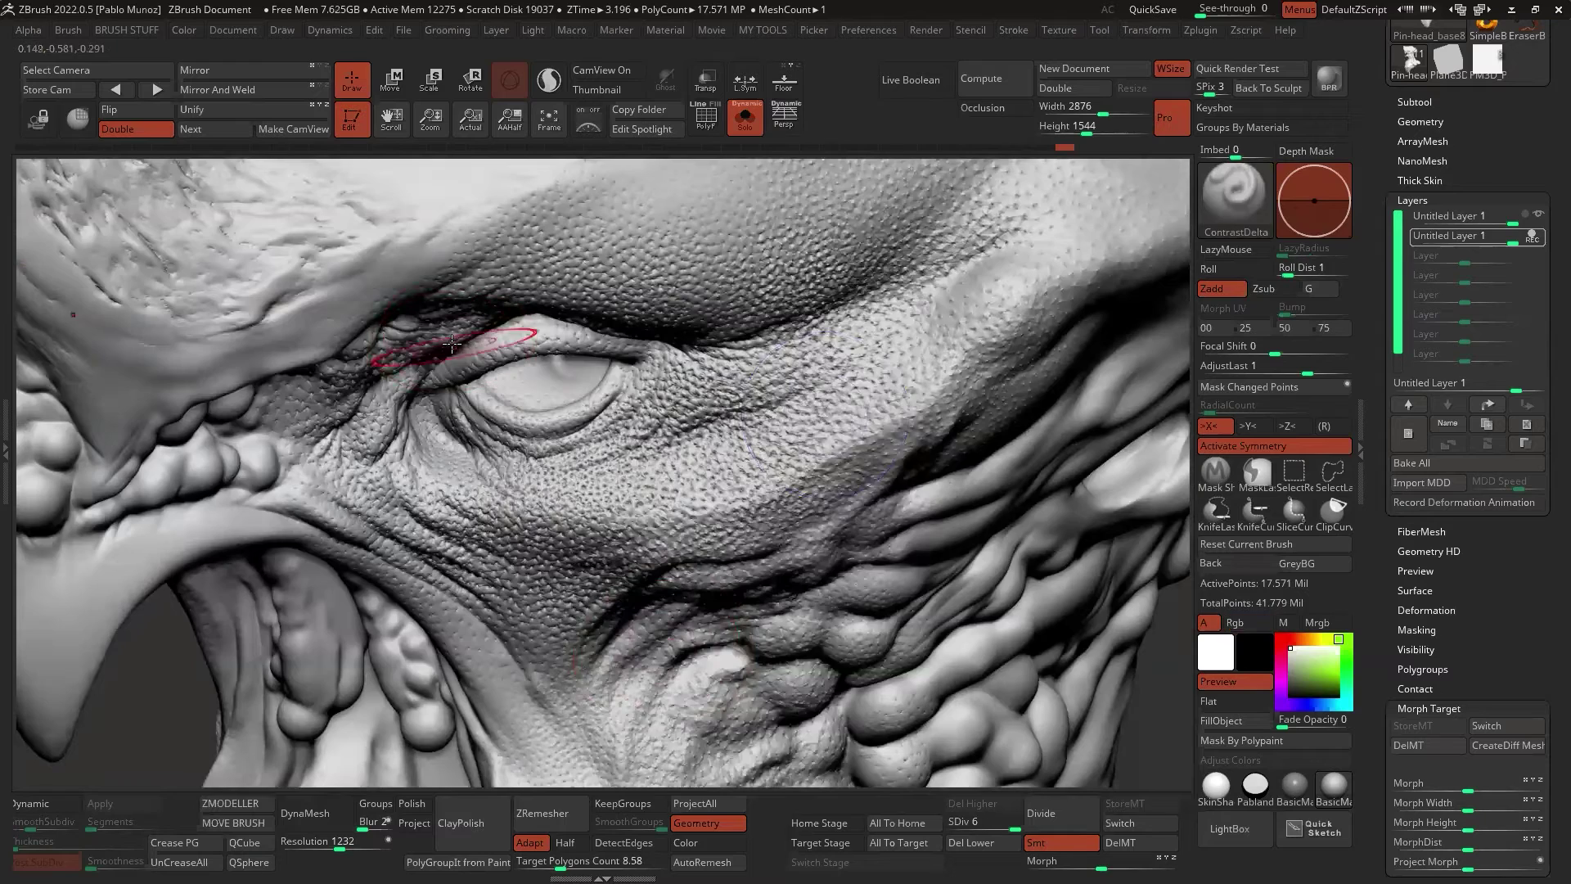
right_click_drag(455, 350, 441, 328)
left_click_drag(666, 392, 704, 434, "shift")
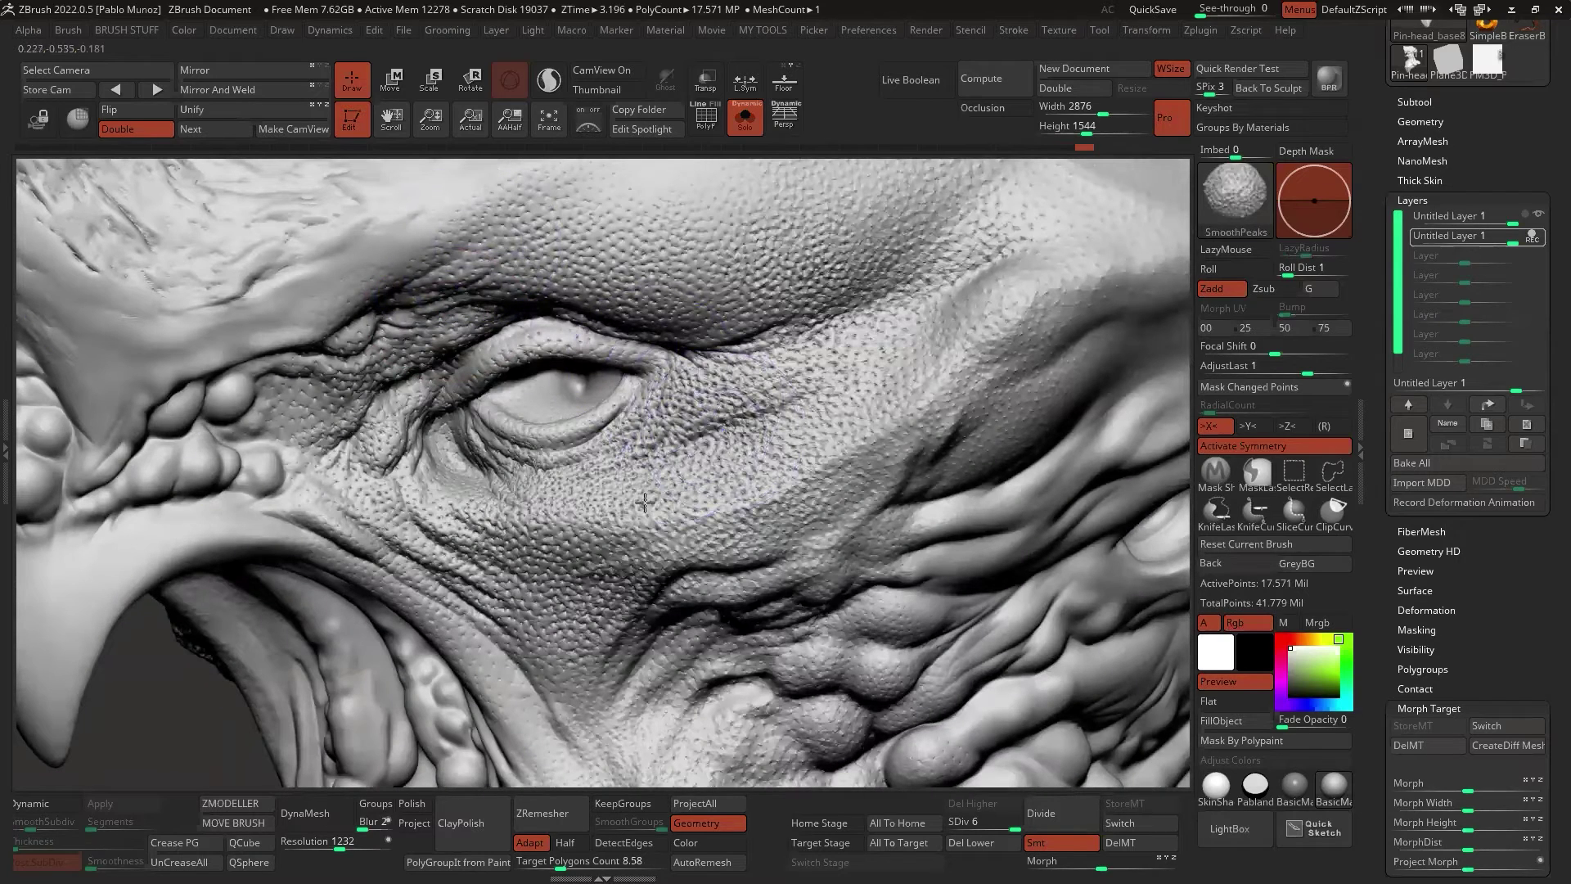
Switch to the Morph brush and fade the pore detail where it meets the smooth folds behind the eye
mouse_move(894, 589)
right_mouse_down("ctrl")
mouse_move(1031, 532)
mouse_move(966, 411)
right_mouse_up("ctrl")
key("b")
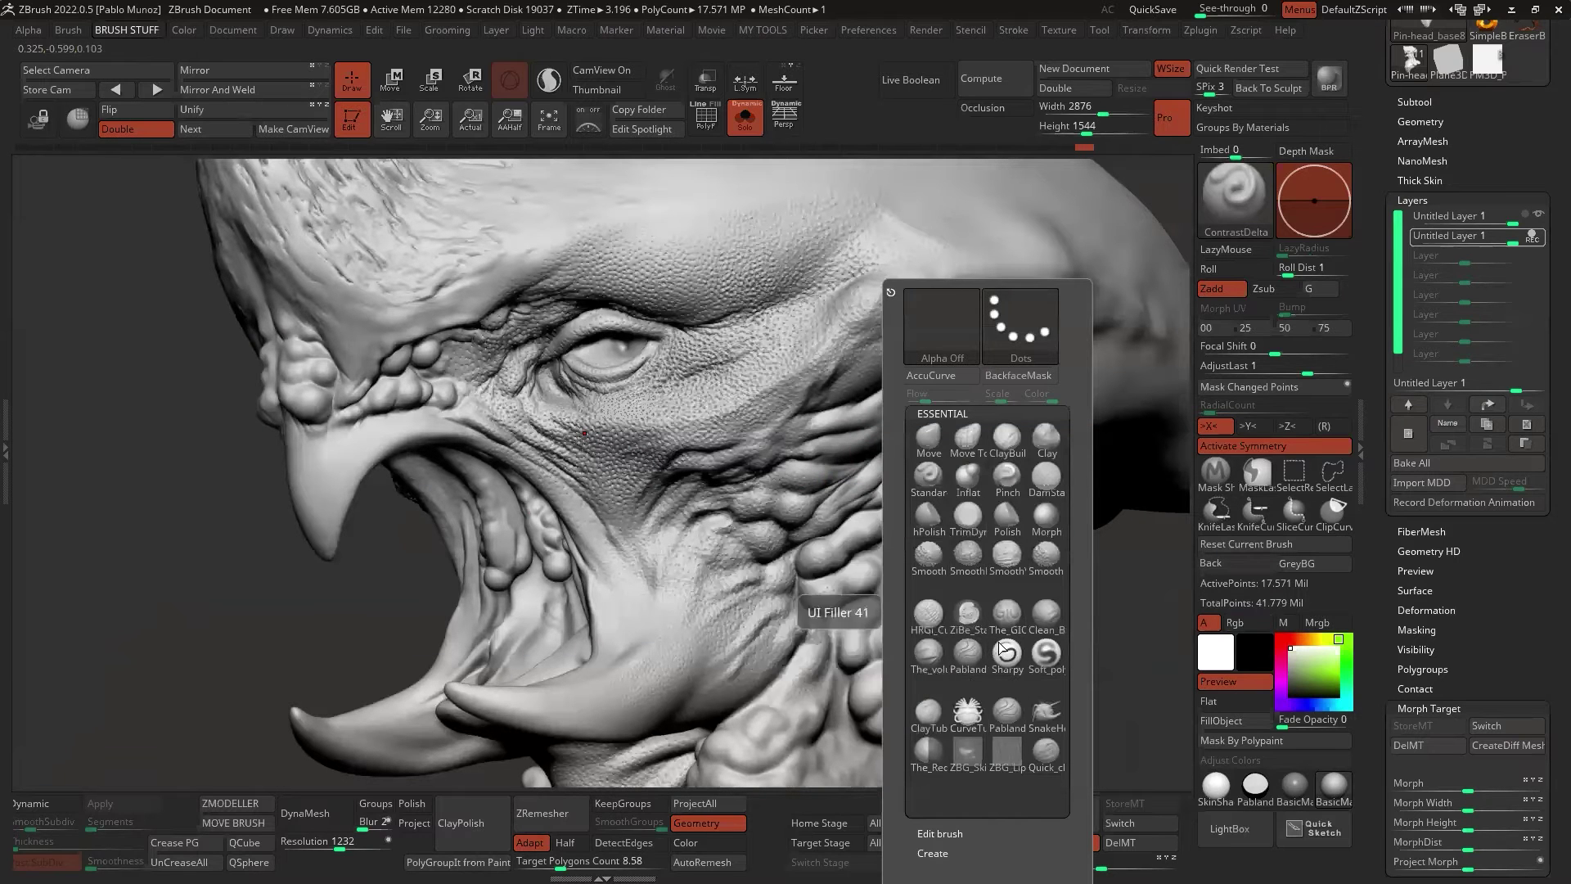
left_click(1047, 515)
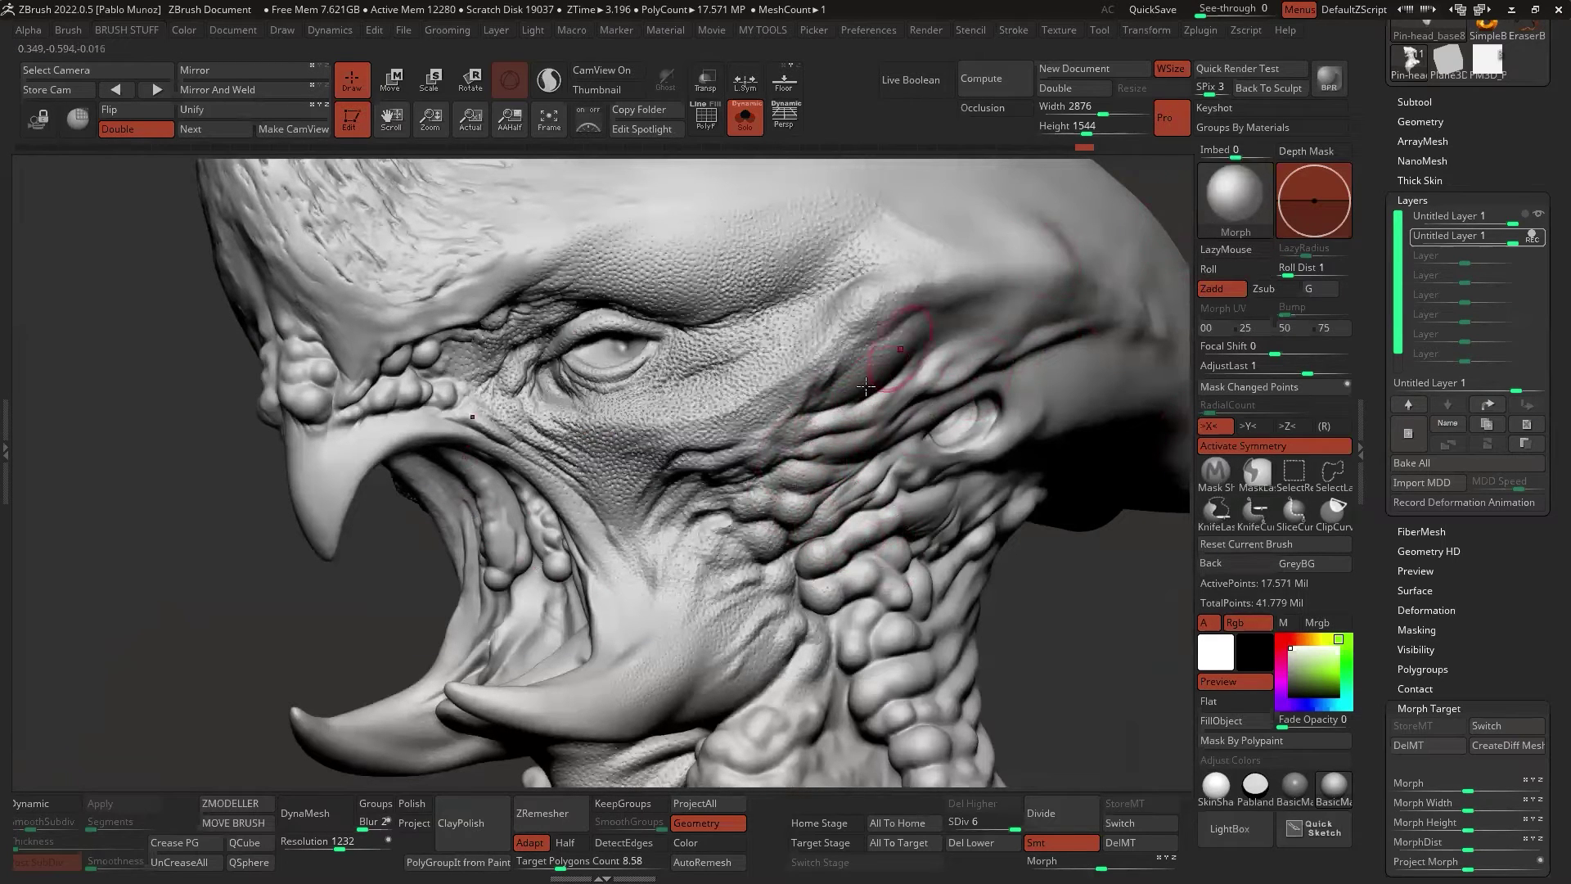
scroll(1484, 717, "down", 2)
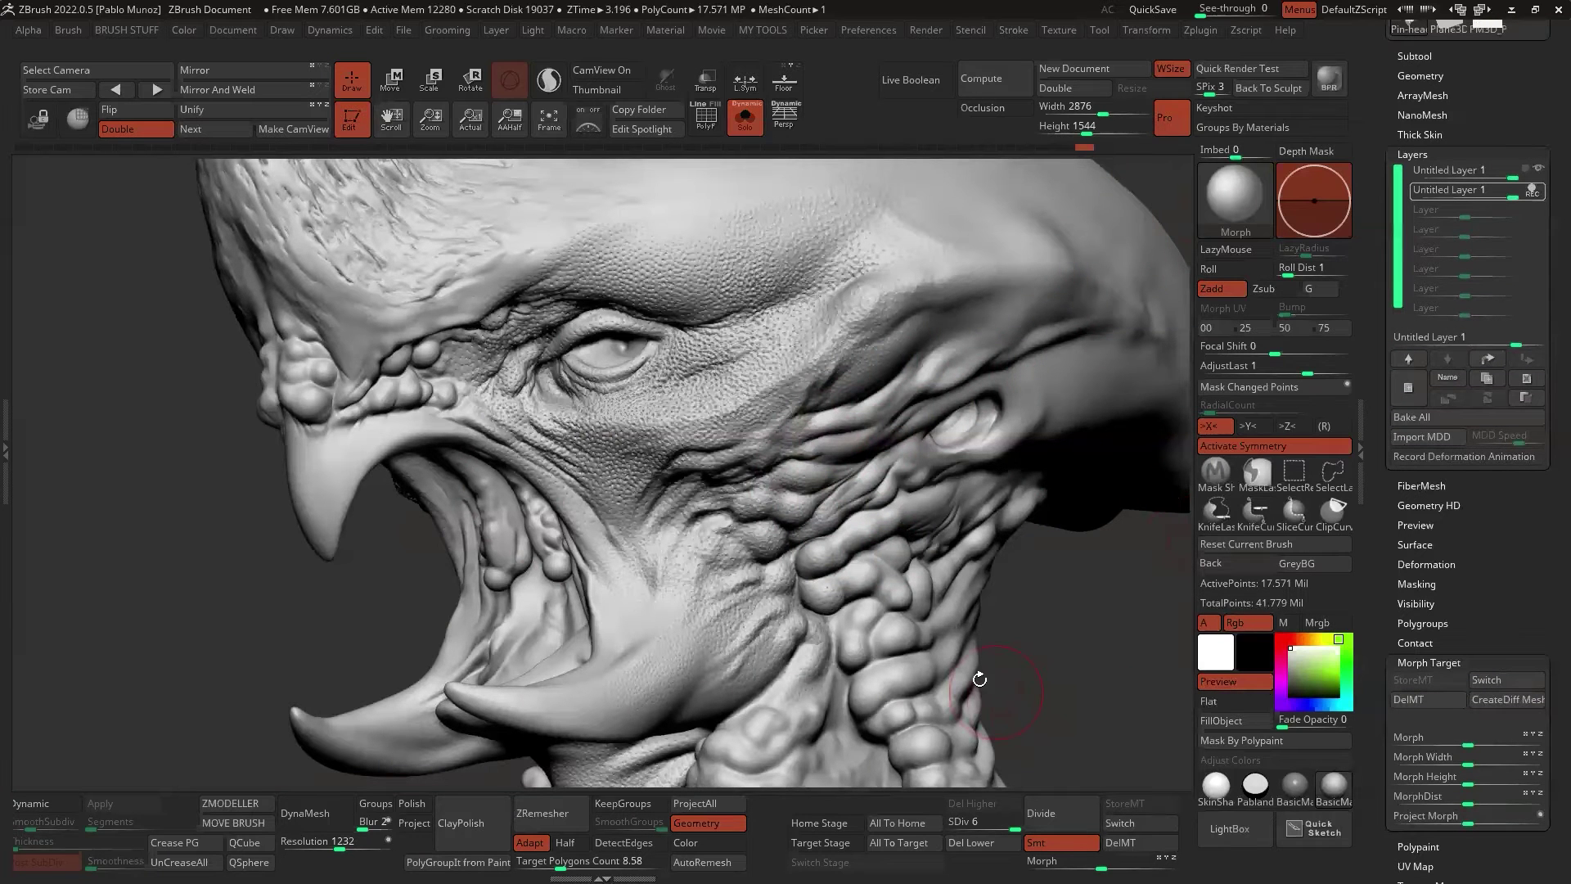
right_click_drag(897, 389, 842, 405, "alt")
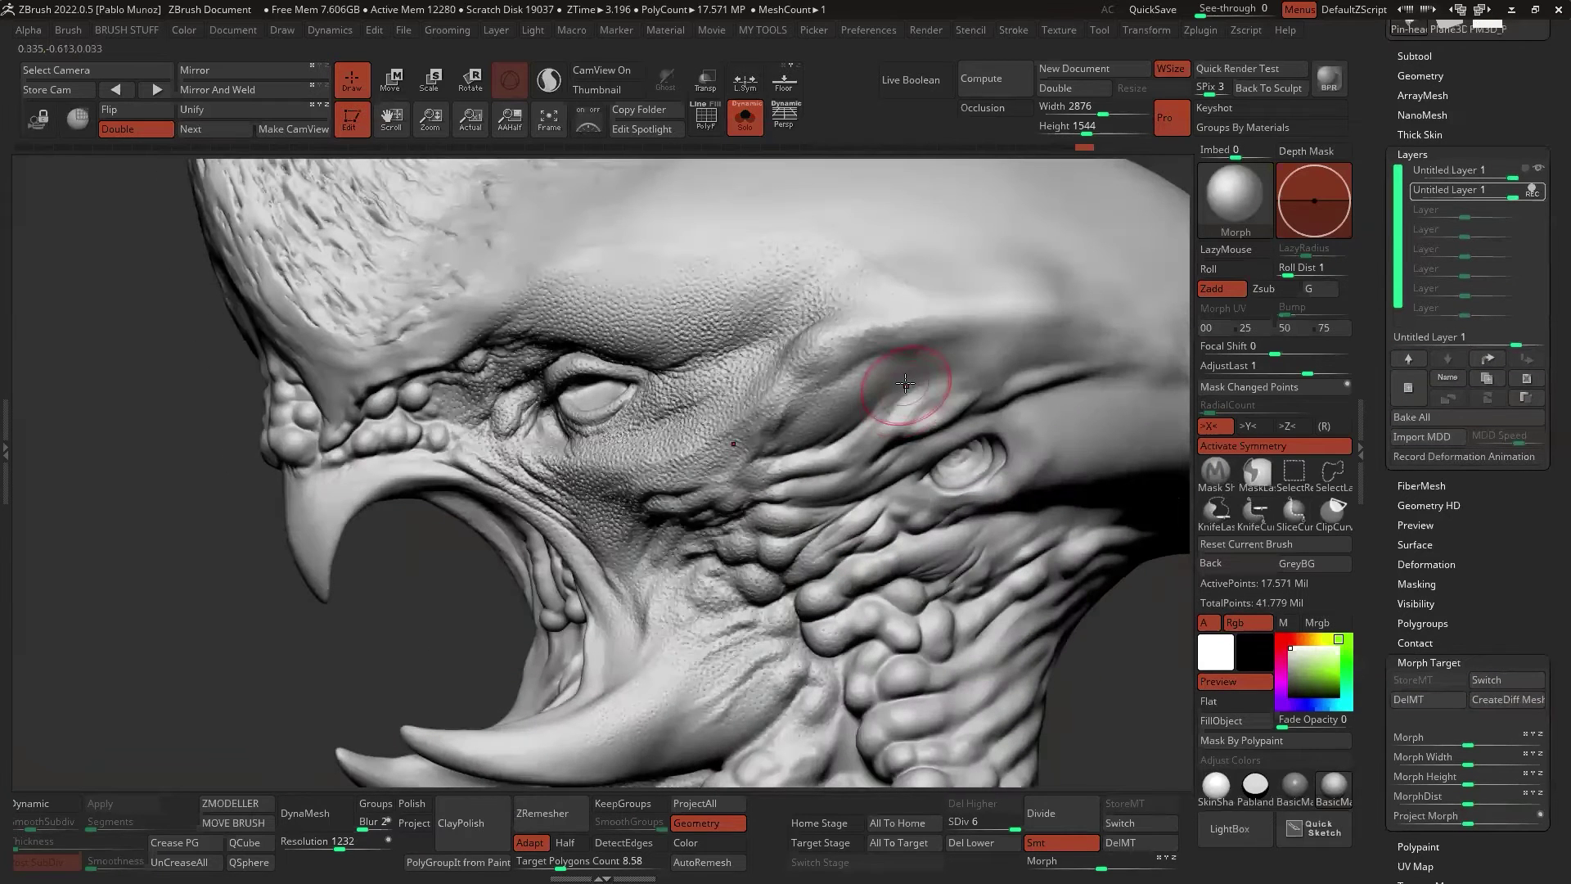
right_click_drag(932, 372, 947, 344)
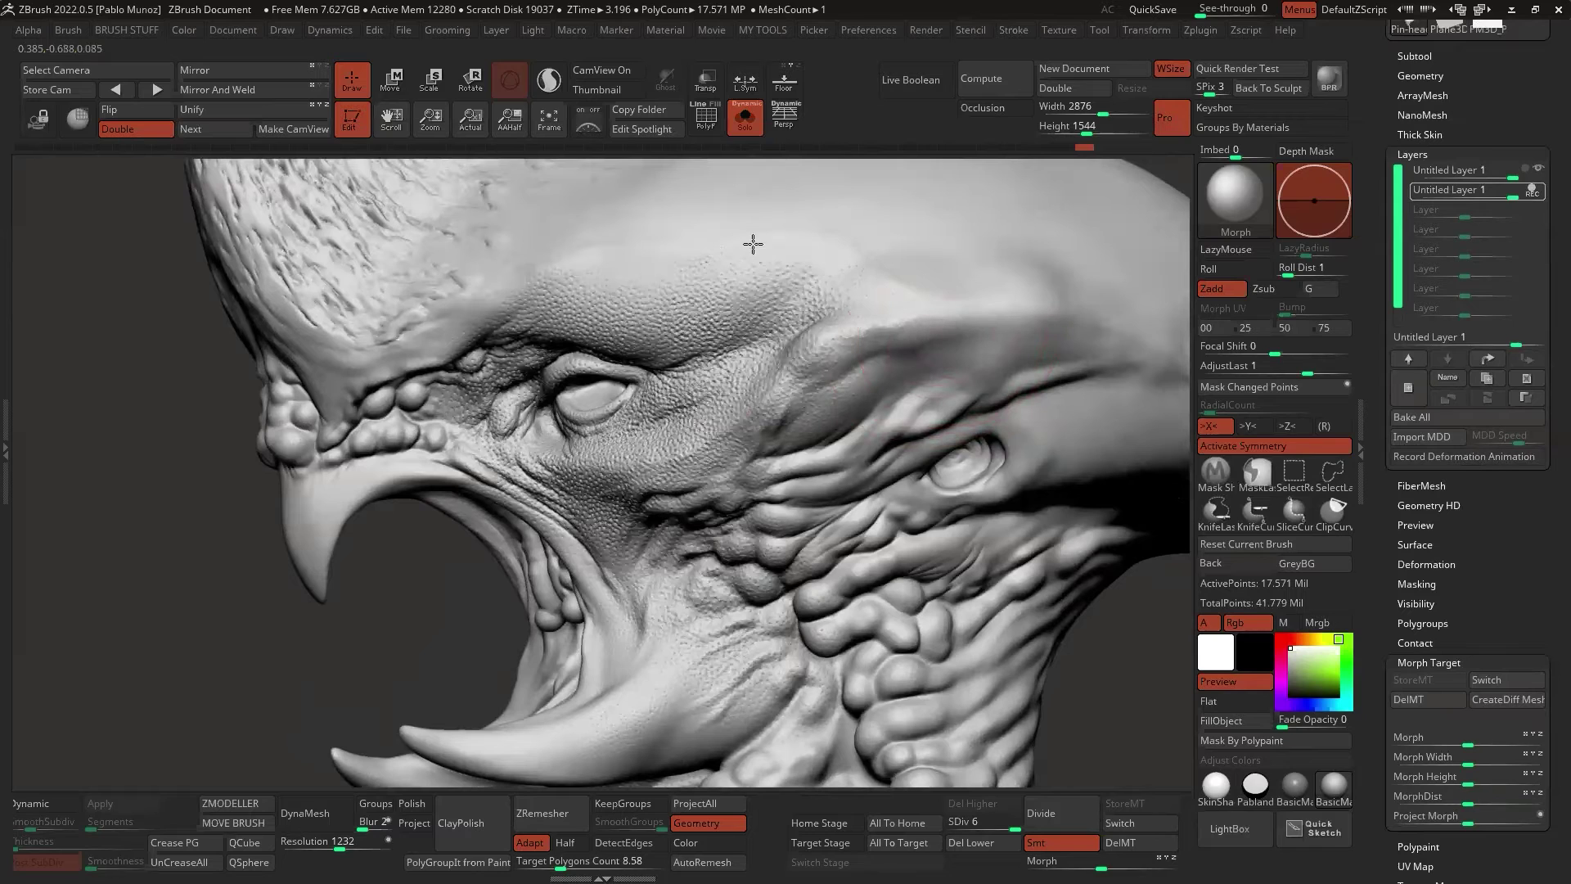
Resize the Morph brush and clean the pores along the lower edge of the forehead crest above the inner eye
right_click_drag(507, 272, 673, 278, "alt")
key("space")
left_click_drag(612, 333, 607, 333)
mouse_move(606, 333)
right_mouse_down()
mouse_move(647, 275)
mouse_move(684, 271)
right_mouse_up()
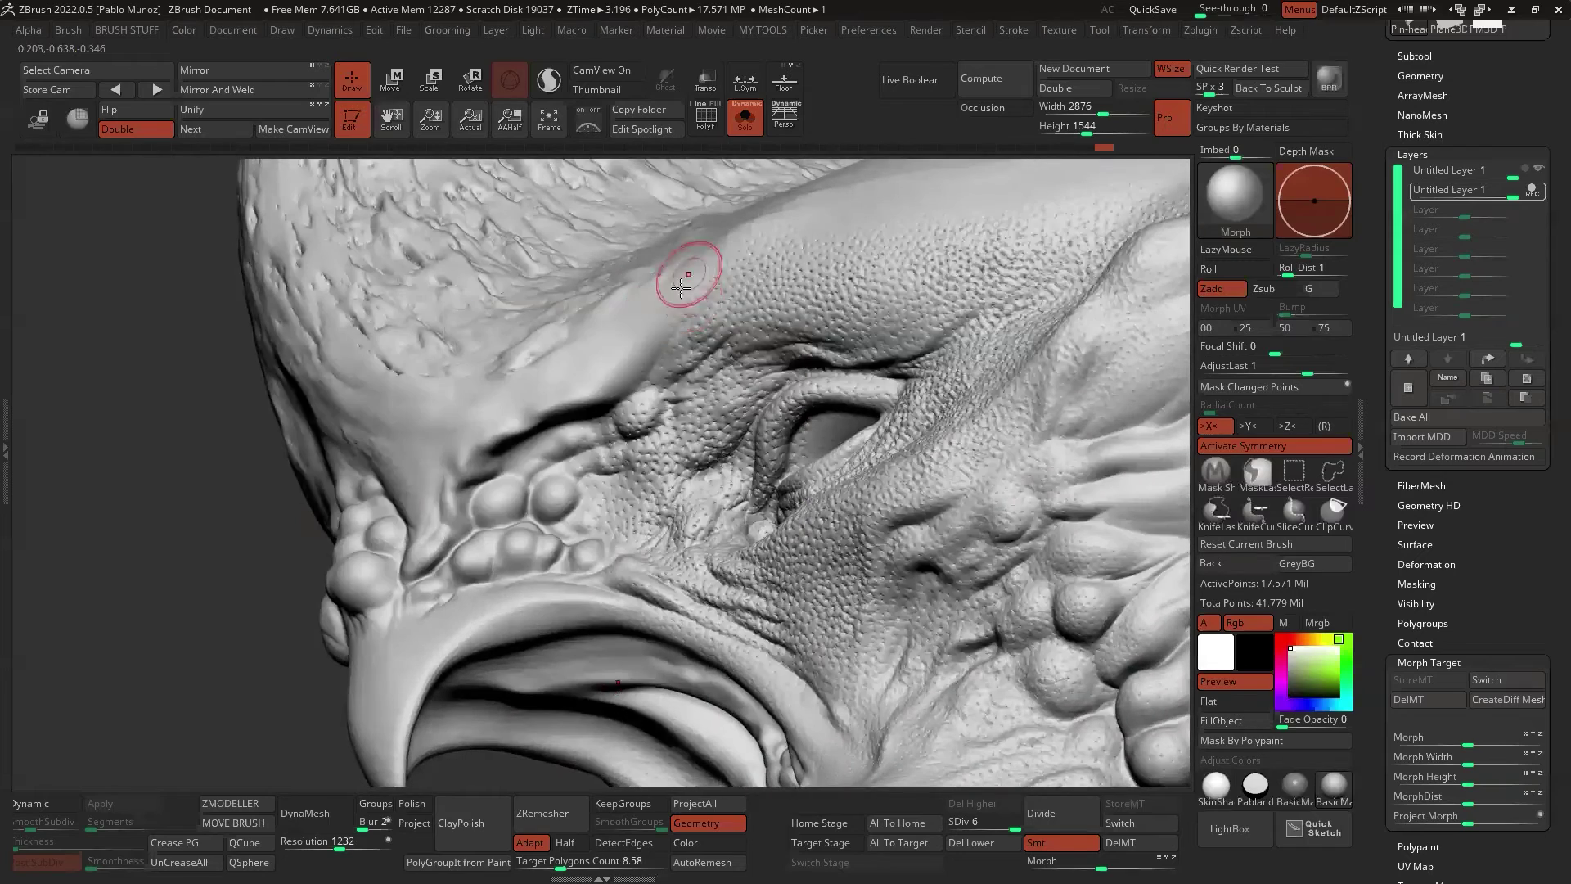
right_click_drag(601, 435, 659, 369, "alt")
Erase pores from the mouth rim, the tusk base and the rounded growths below the cheek with the Morph brush
mouse_move(671, 475)
right_mouse_down()
mouse_move(680, 520)
mouse_move(711, 474)
mouse_move(727, 284)
right_mouse_up()
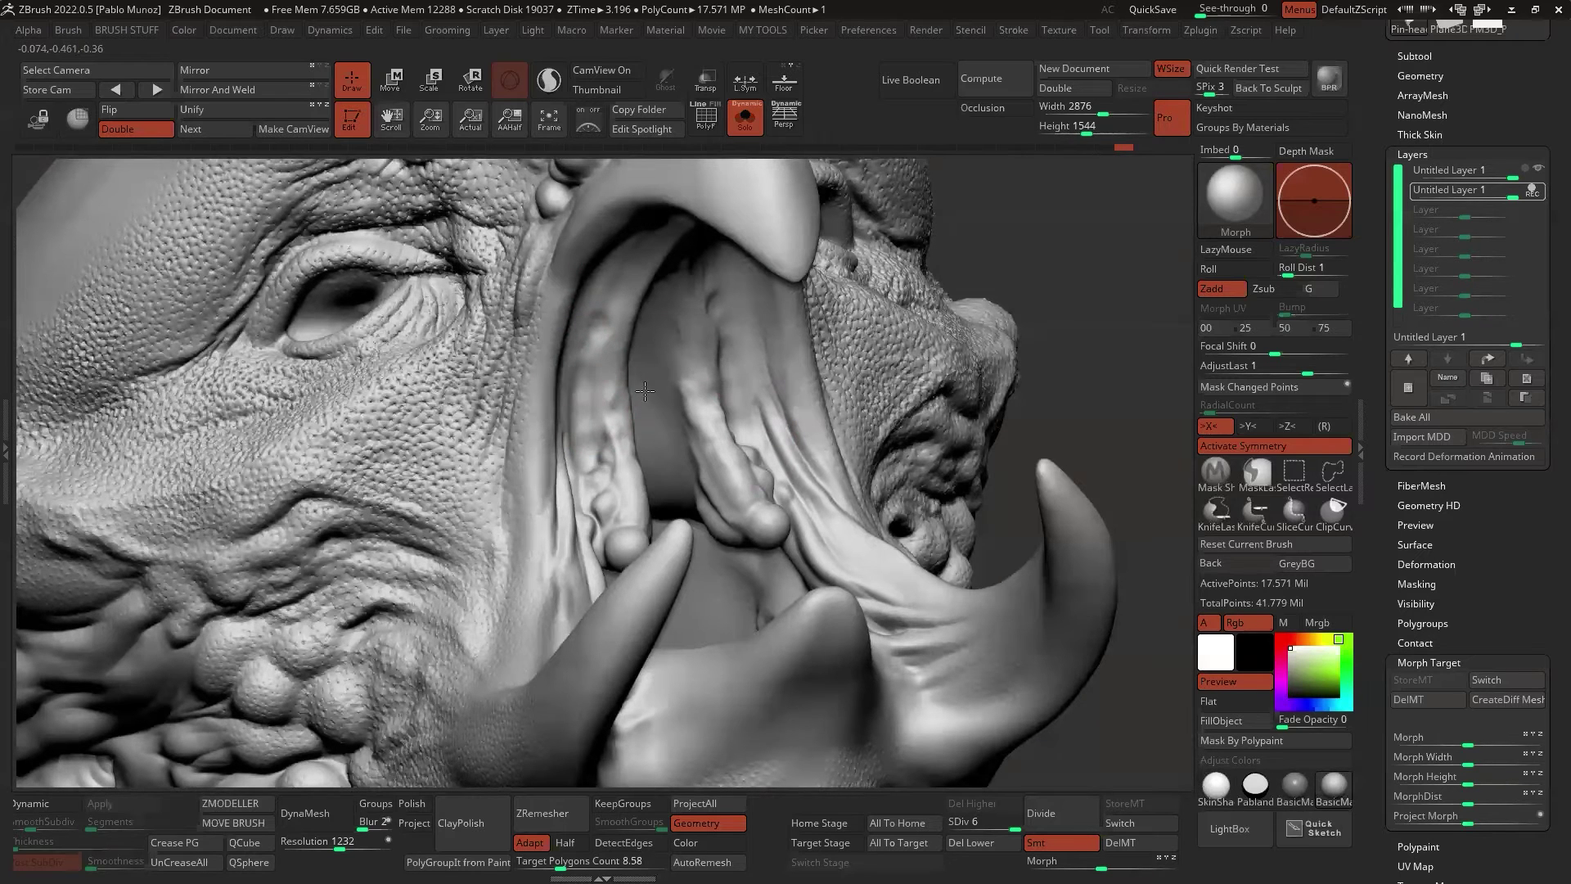
right_click_drag(769, 342, 622, 231)
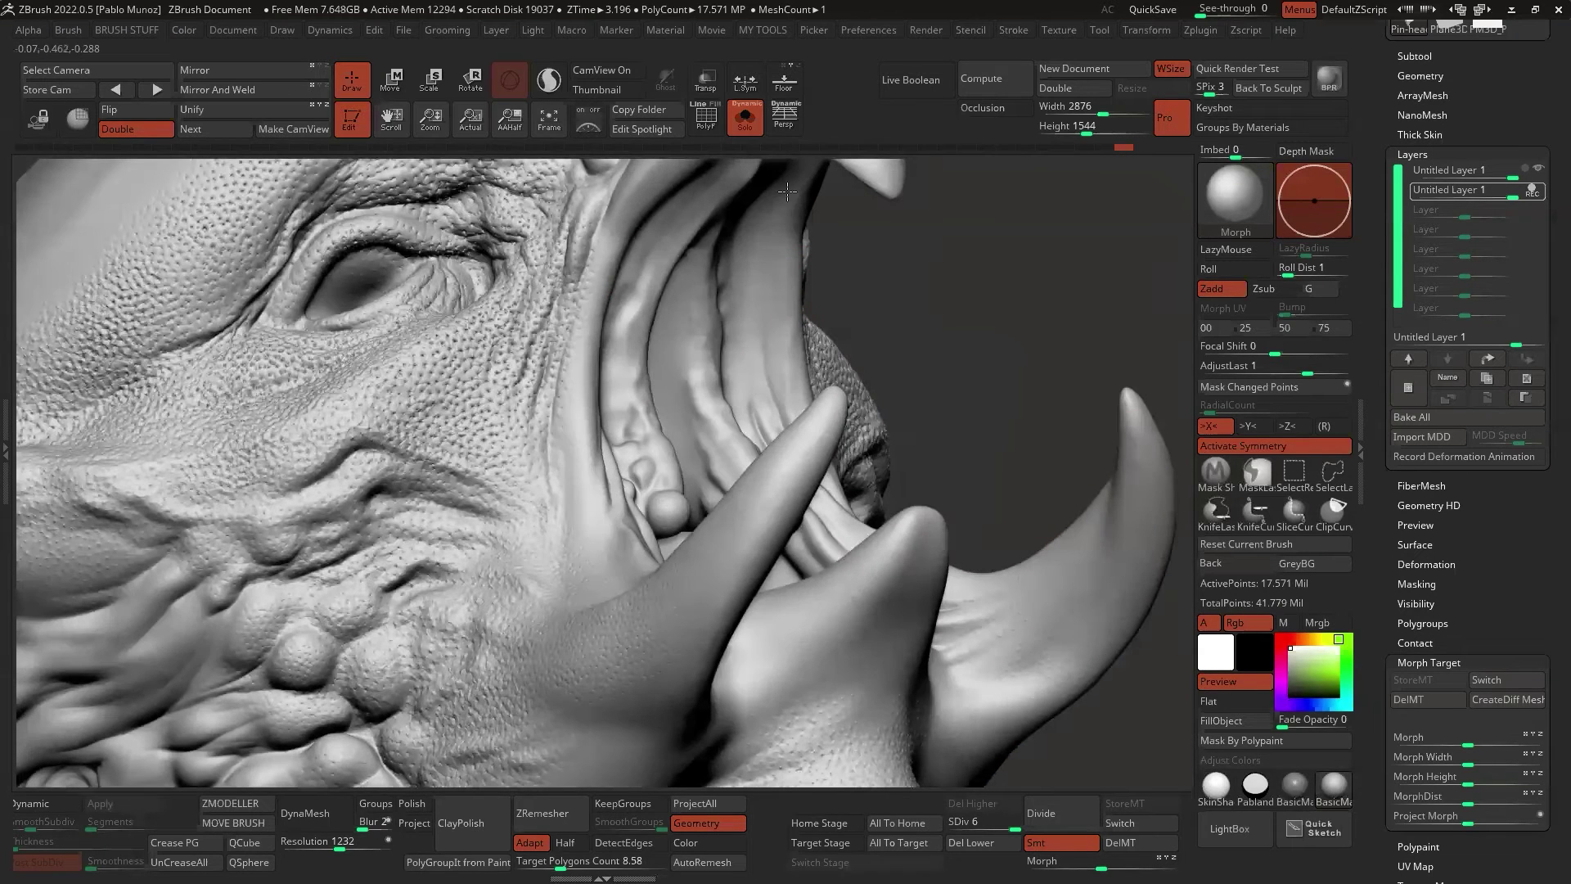
right_click_drag(624, 562, 694, 498)
key("space")
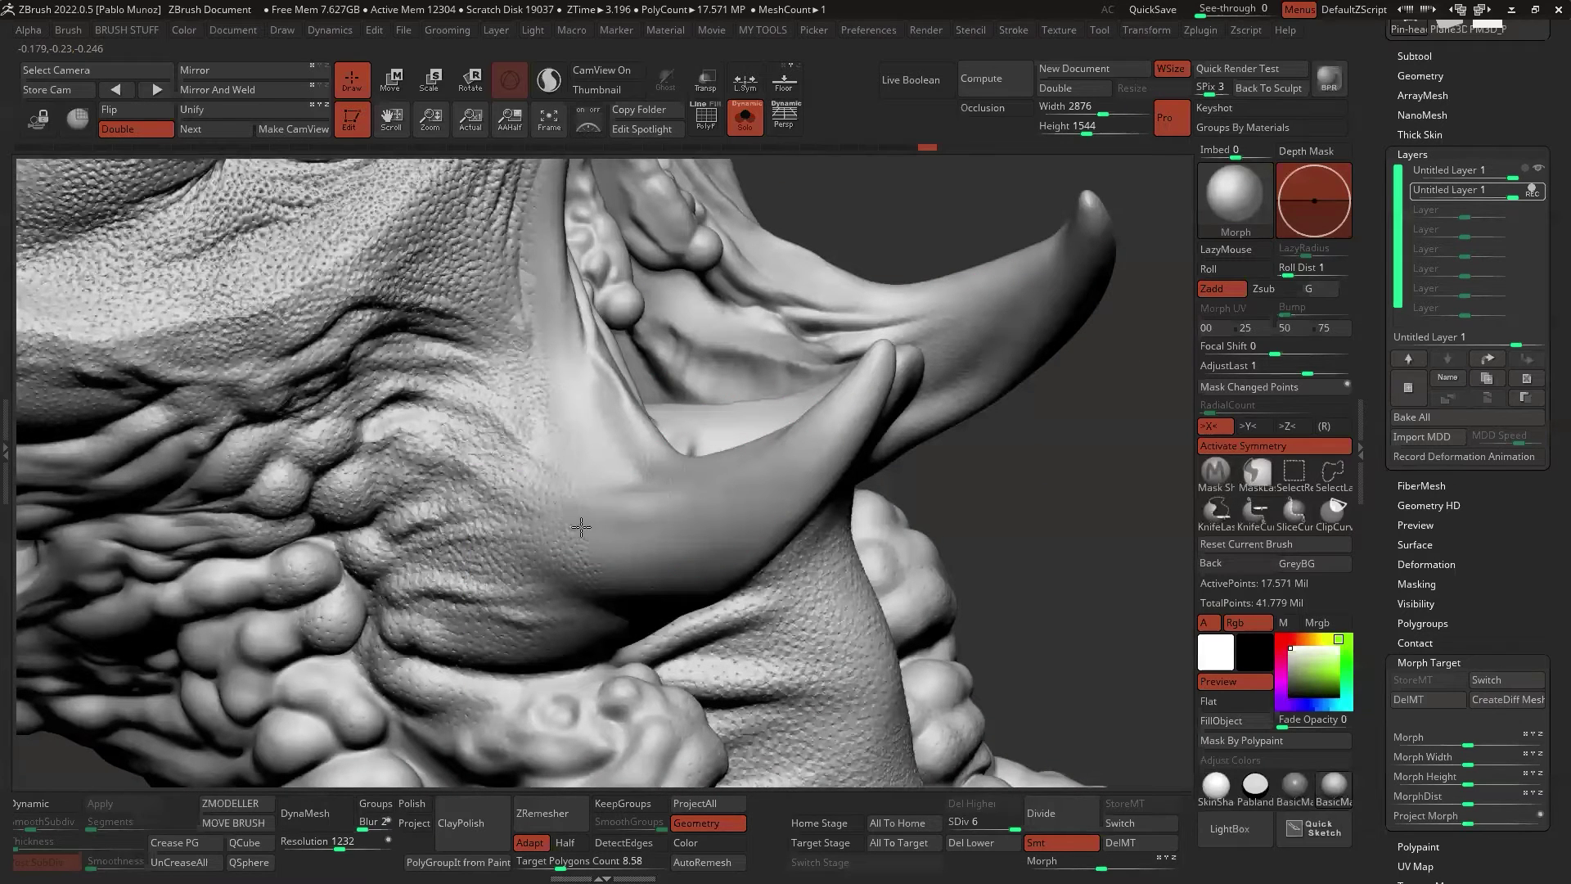
right_click_drag(679, 498, 736, 417, "alt")
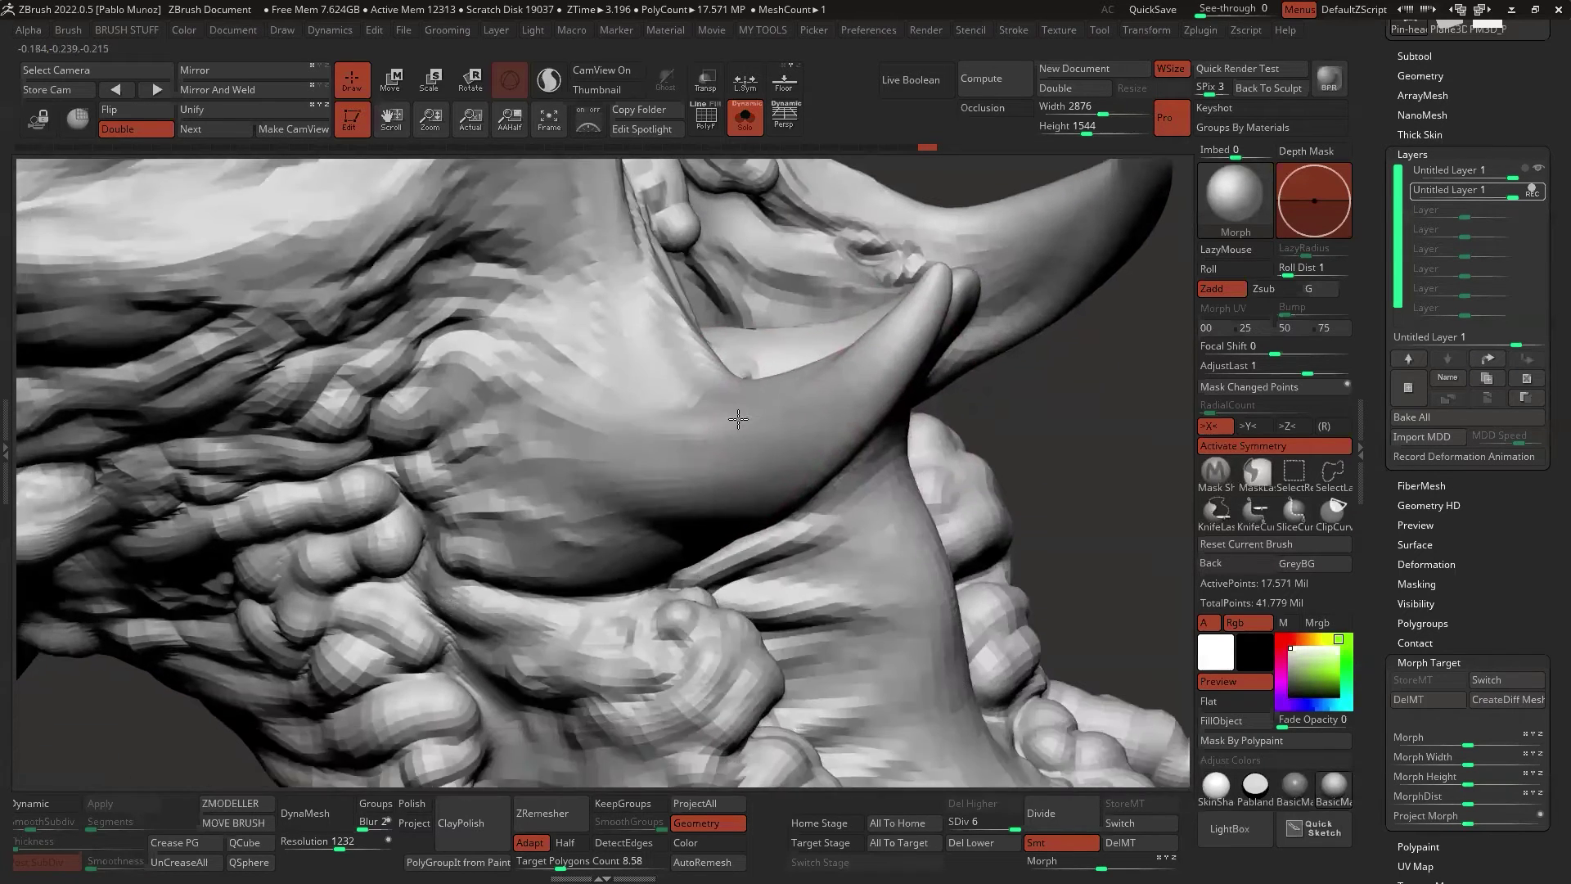
right_click_drag(563, 638, 555, 564)
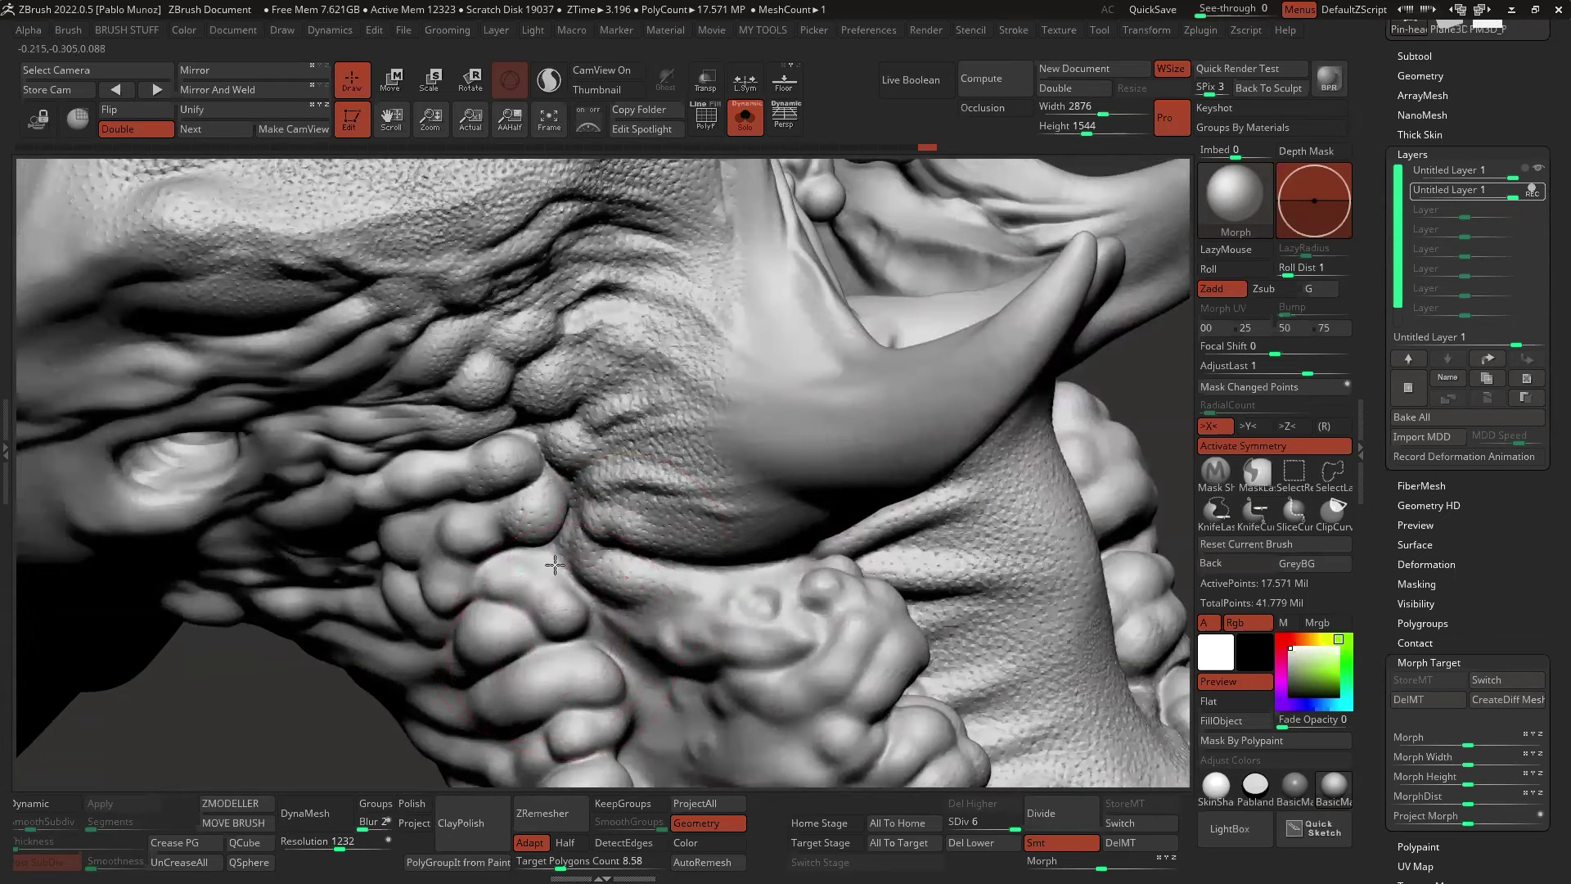
mouse_move(434, 403)
right_mouse_down()
mouse_move(614, 439)
mouse_move(634, 491)
right_mouse_up()
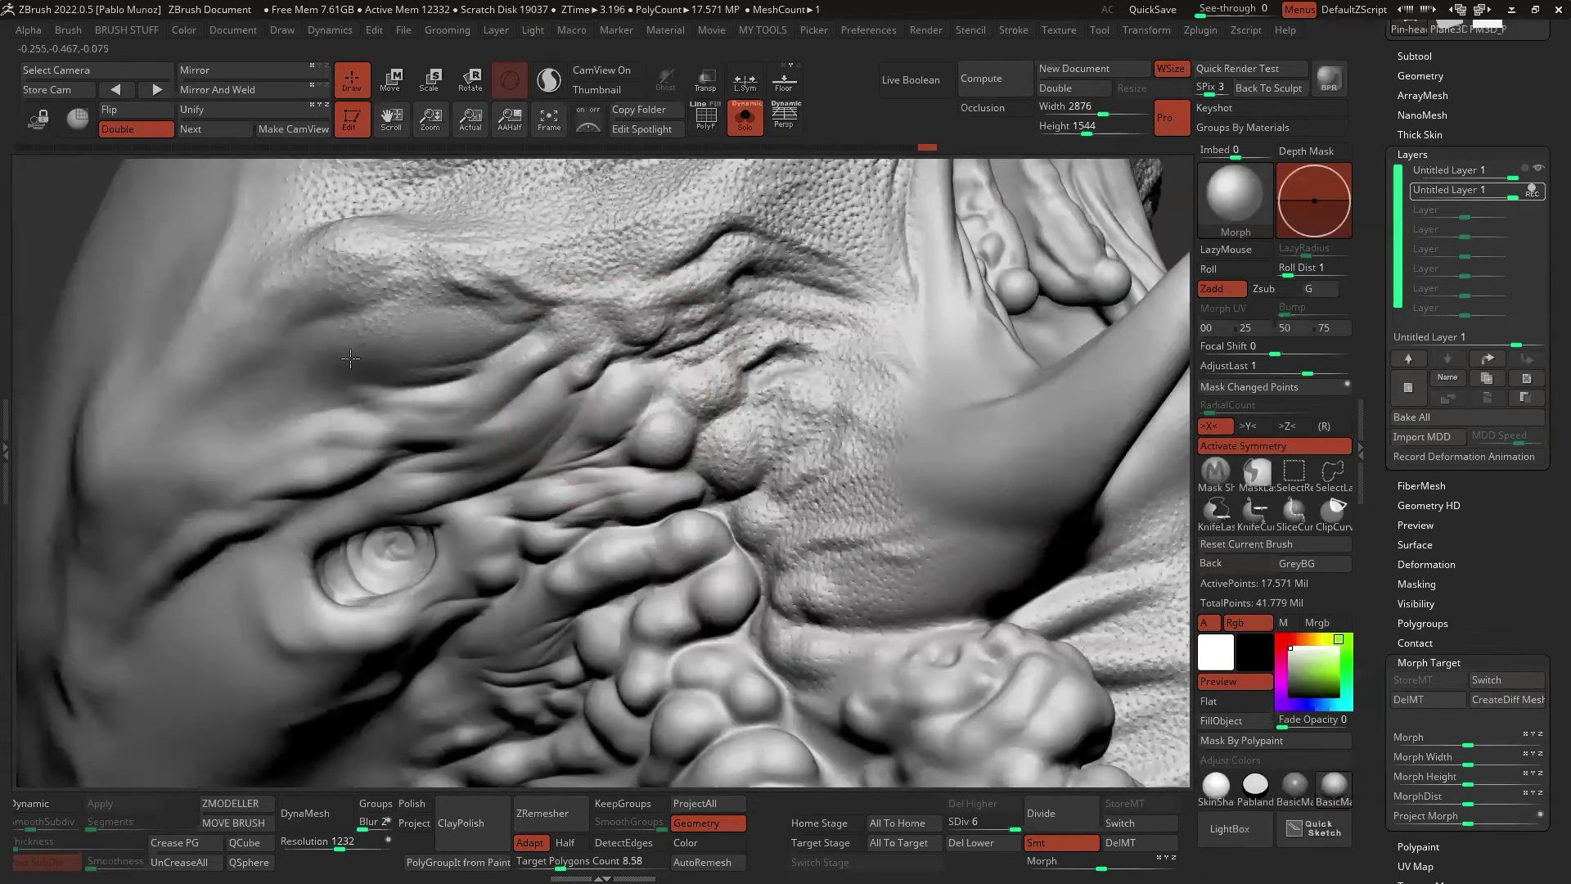
Blend the outer border of the pores at the temple and brow into the smooth skull with a larger Morph brush
left_click_drag(436, 260, 373, 225)
right_click_drag(672, 389, 632, 419, "ctrl")
right_click_drag(566, 357, 473, 359)
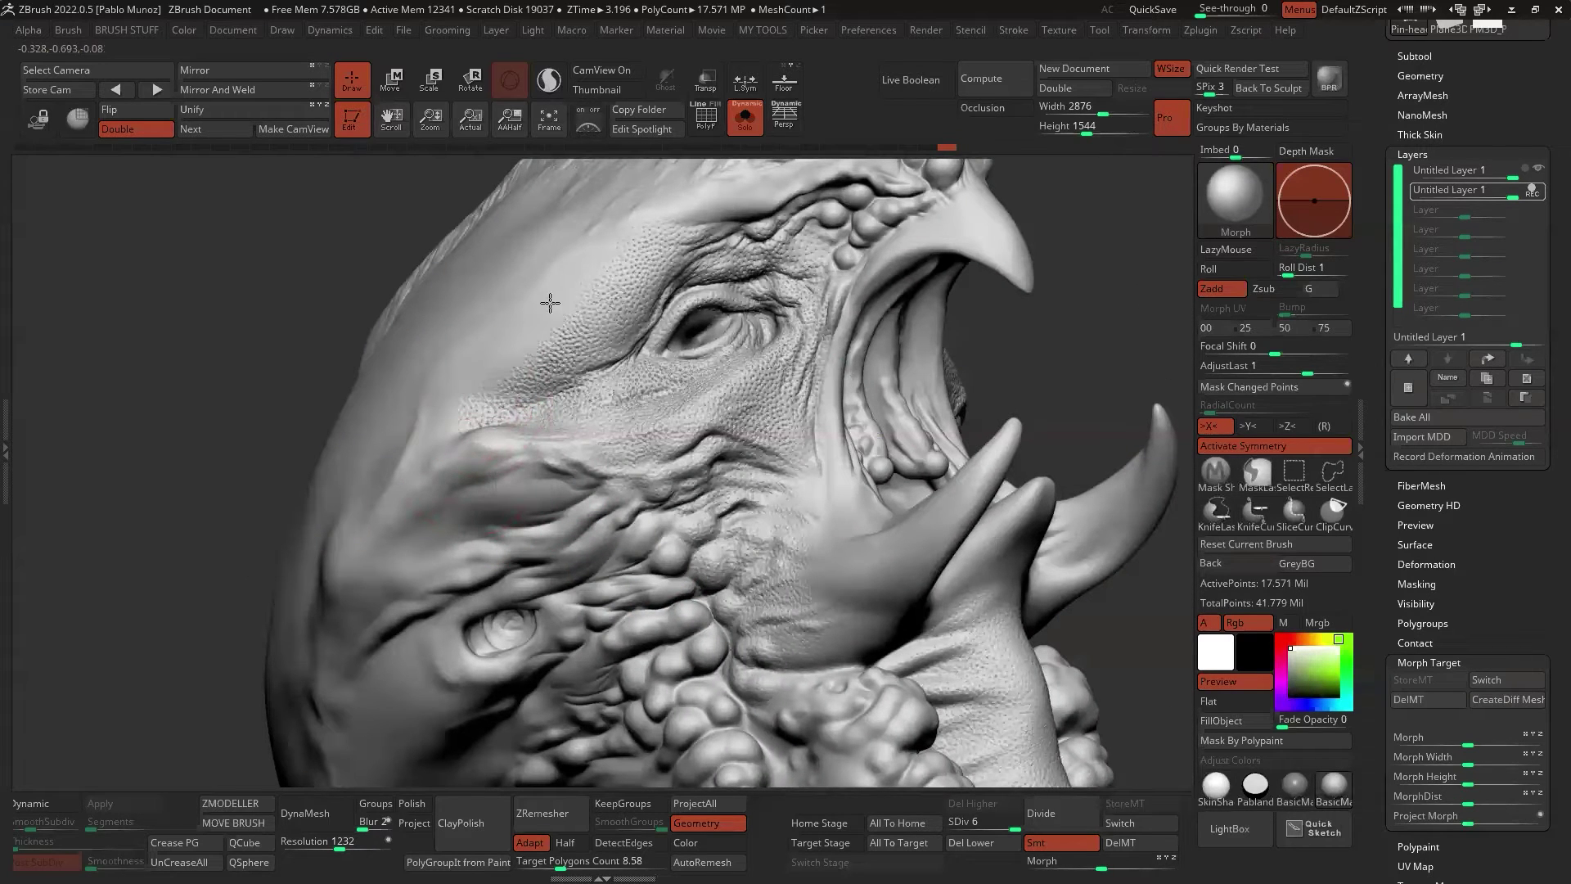
key("ctrl")
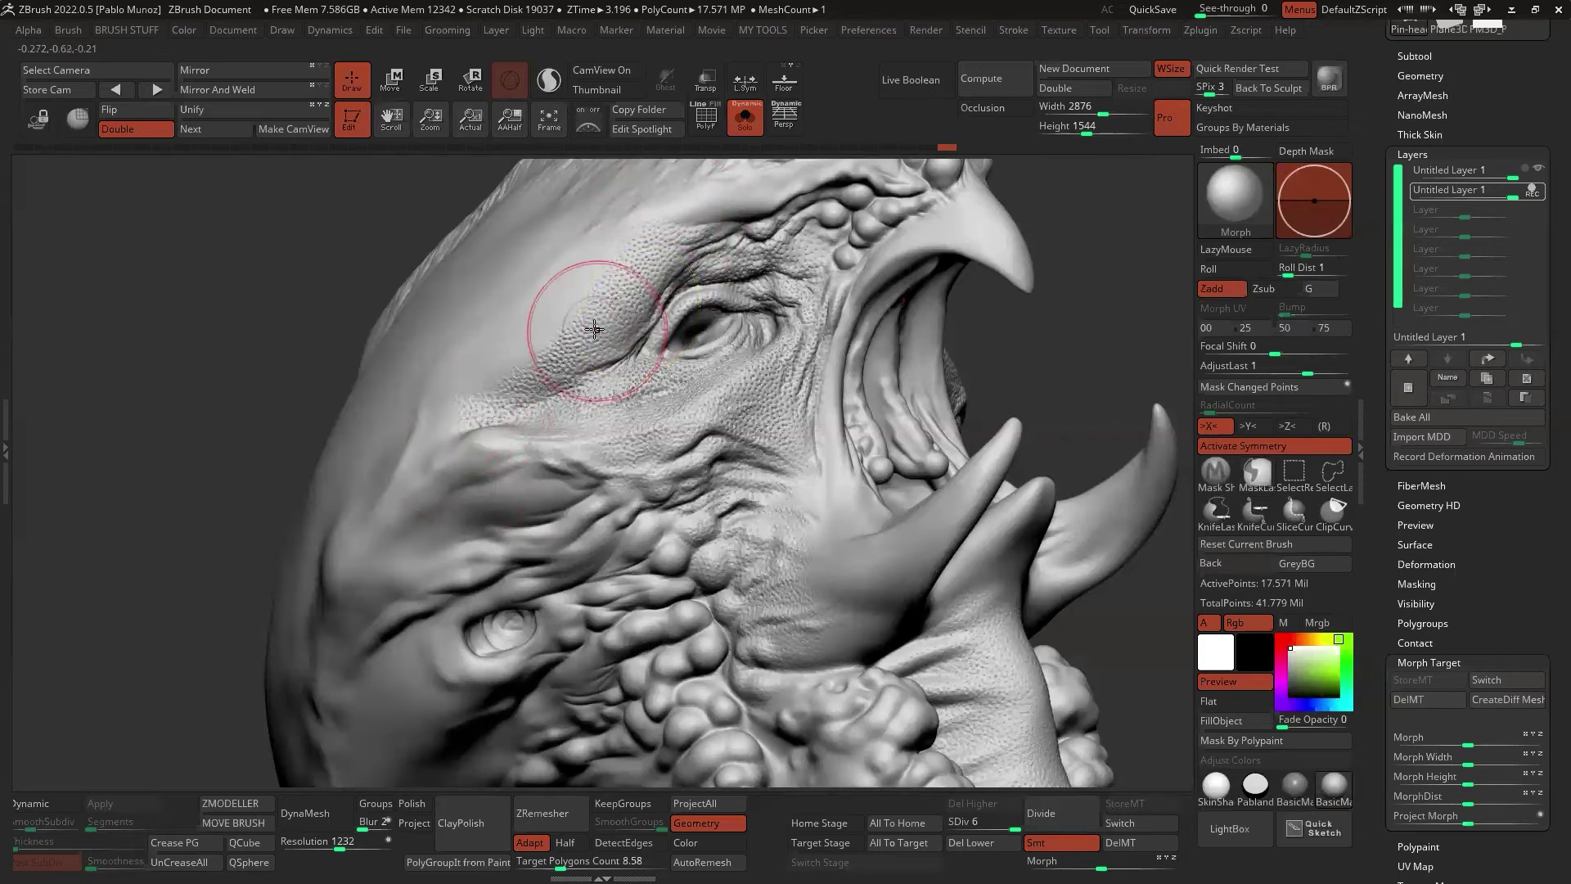
right_click_drag(579, 333, 599, 331)
mouse_move(587, 279)
left_mouse_down()
mouse_move(500, 306)
mouse_move(442, 377)
left_mouse_up()
Inspect the head and neck from several sides and compare the pored surface with the stored morph target
mouse_move(1022, 458)
right_mouse_down()
mouse_move(747, 494)
mouse_move(737, 466)
mouse_move(841, 504)
mouse_move(918, 430)
right_mouse_up()
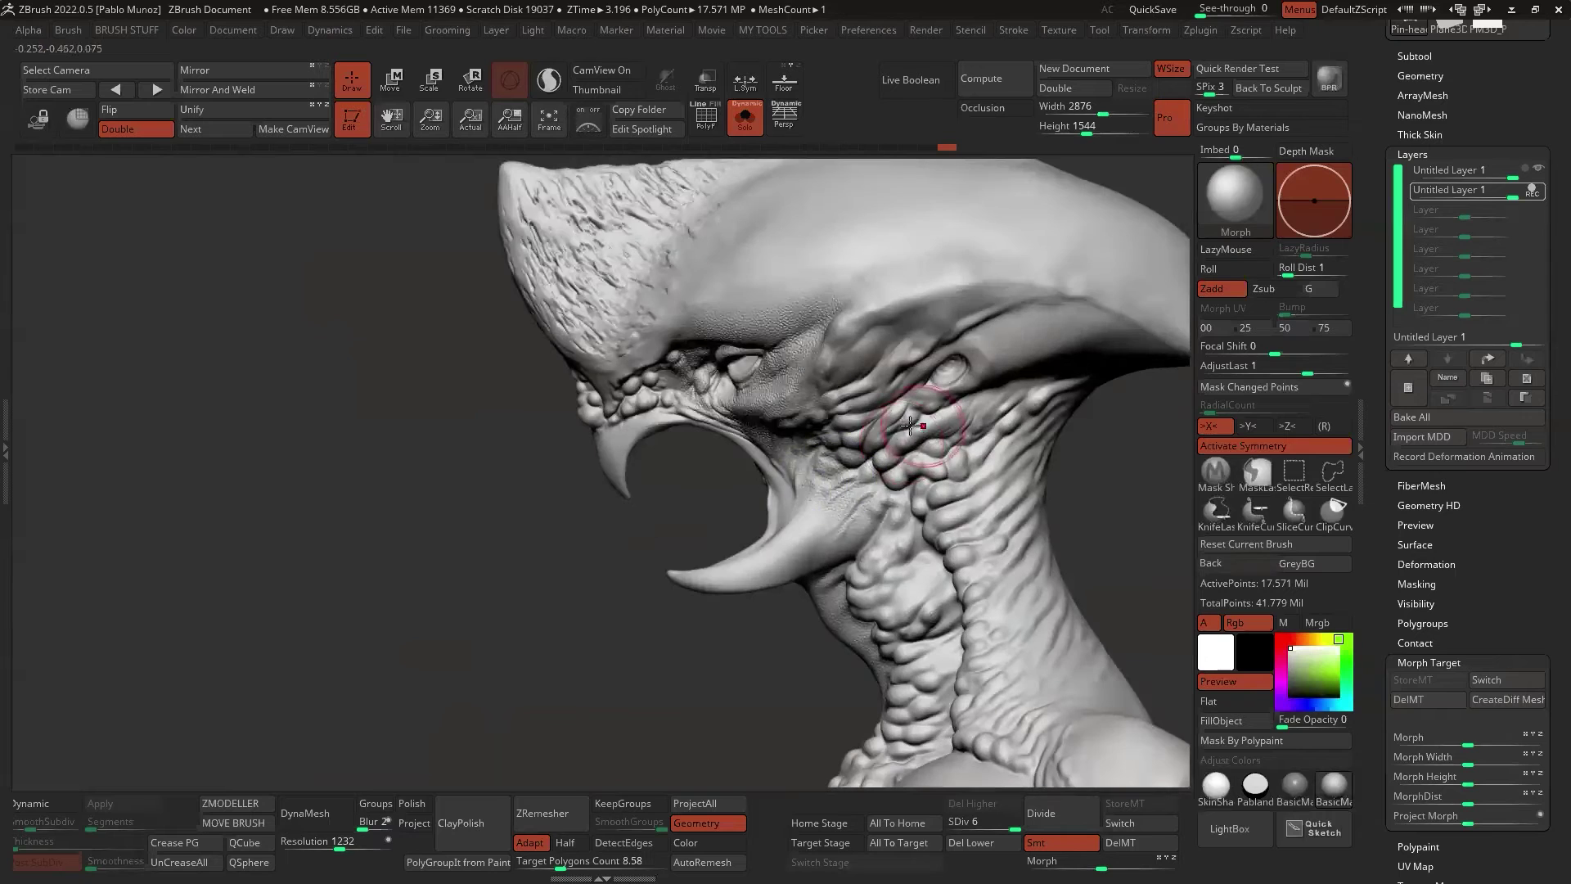
mouse_move(831, 478)
right_mouse_down("ctrl")
mouse_move(845, 496)
mouse_move(890, 458)
mouse_move(841, 578)
mouse_move(859, 456)
right_mouse_up("ctrl")
right_click_drag(899, 360, 859, 552)
mouse_move(717, 661)
right_mouse_down()
mouse_move(807, 649)
mouse_move(700, 621)
right_mouse_up()
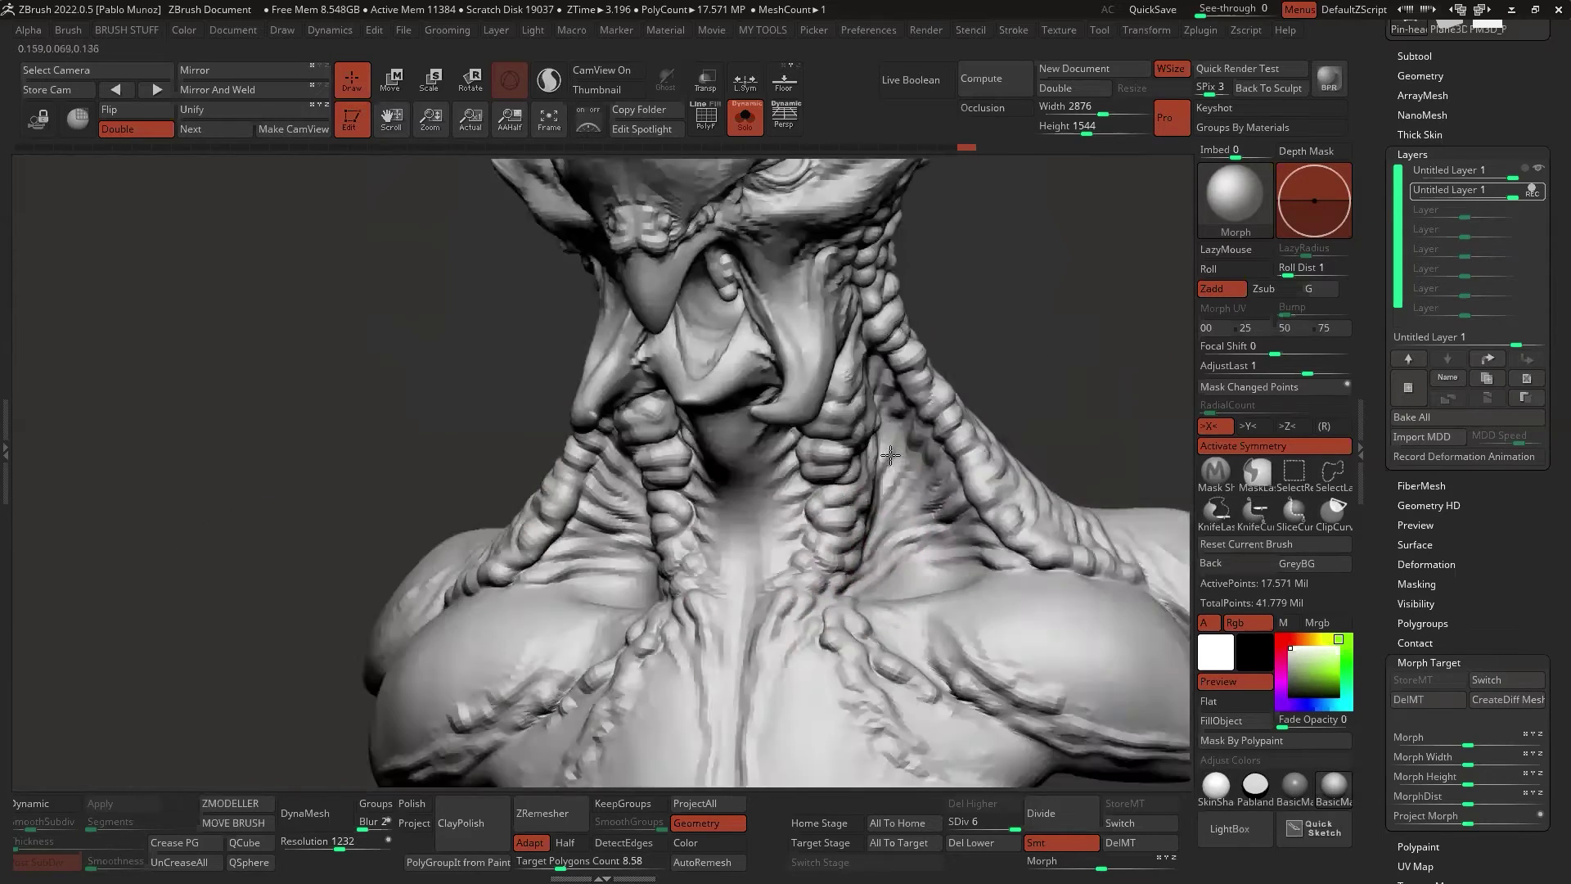
mouse_move(890, 455)
right_mouse_down()
mouse_move(923, 389)
mouse_move(897, 494)
mouse_move(869, 511)
mouse_move(934, 501)
mouse_move(847, 491)
mouse_move(831, 351)
mouse_move(929, 526)
mouse_move(1049, 539)
right_mouse_up()
left_click_drag(1479, 611, 1479, 586)
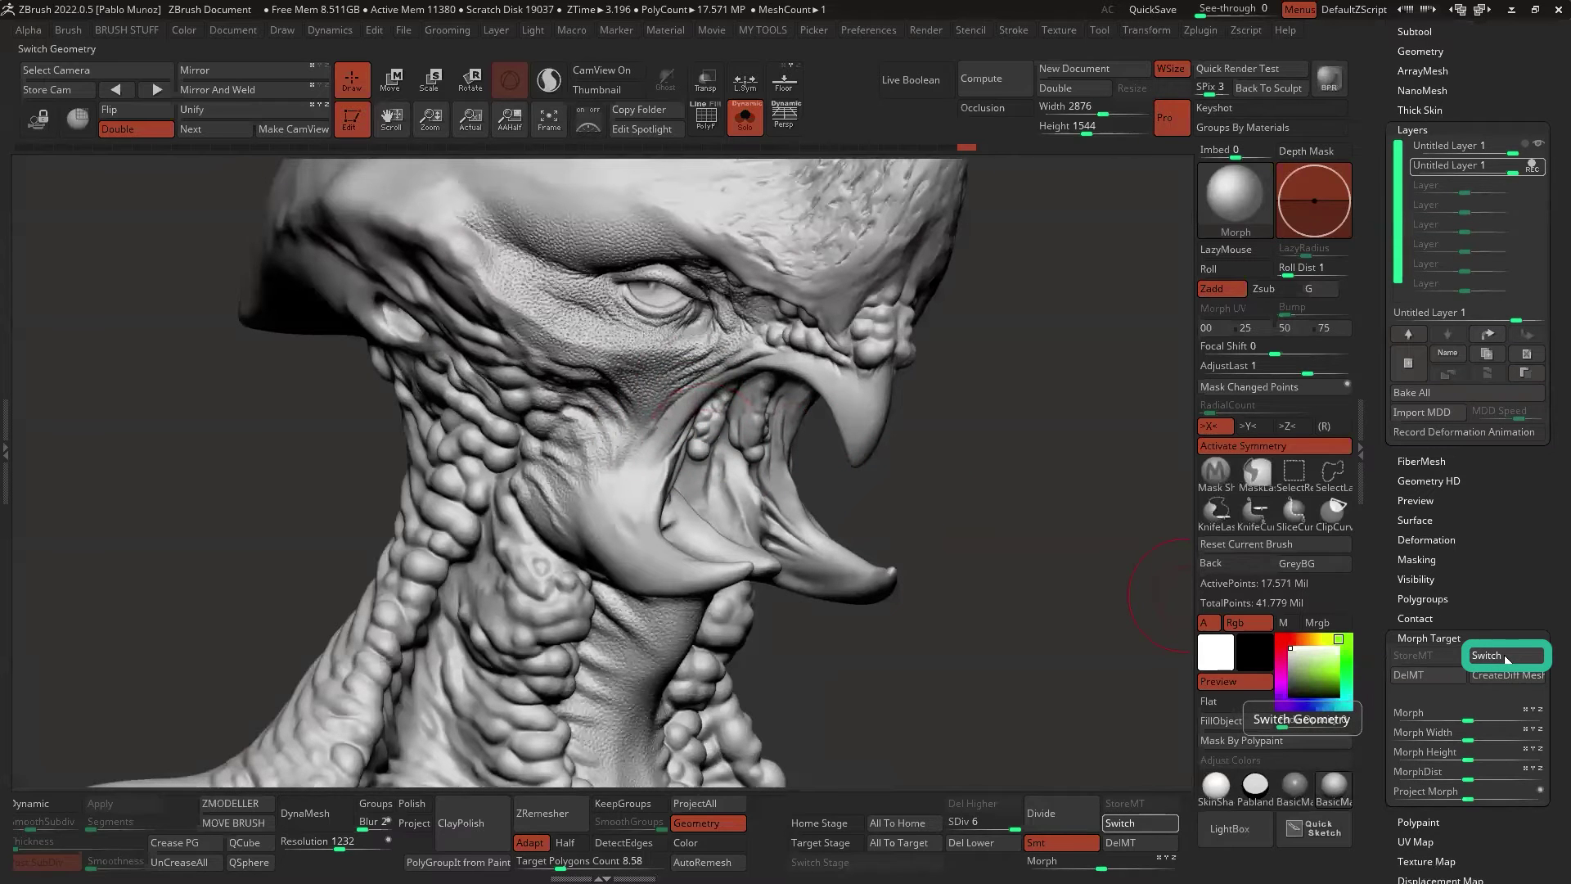
left_click(1506, 657)
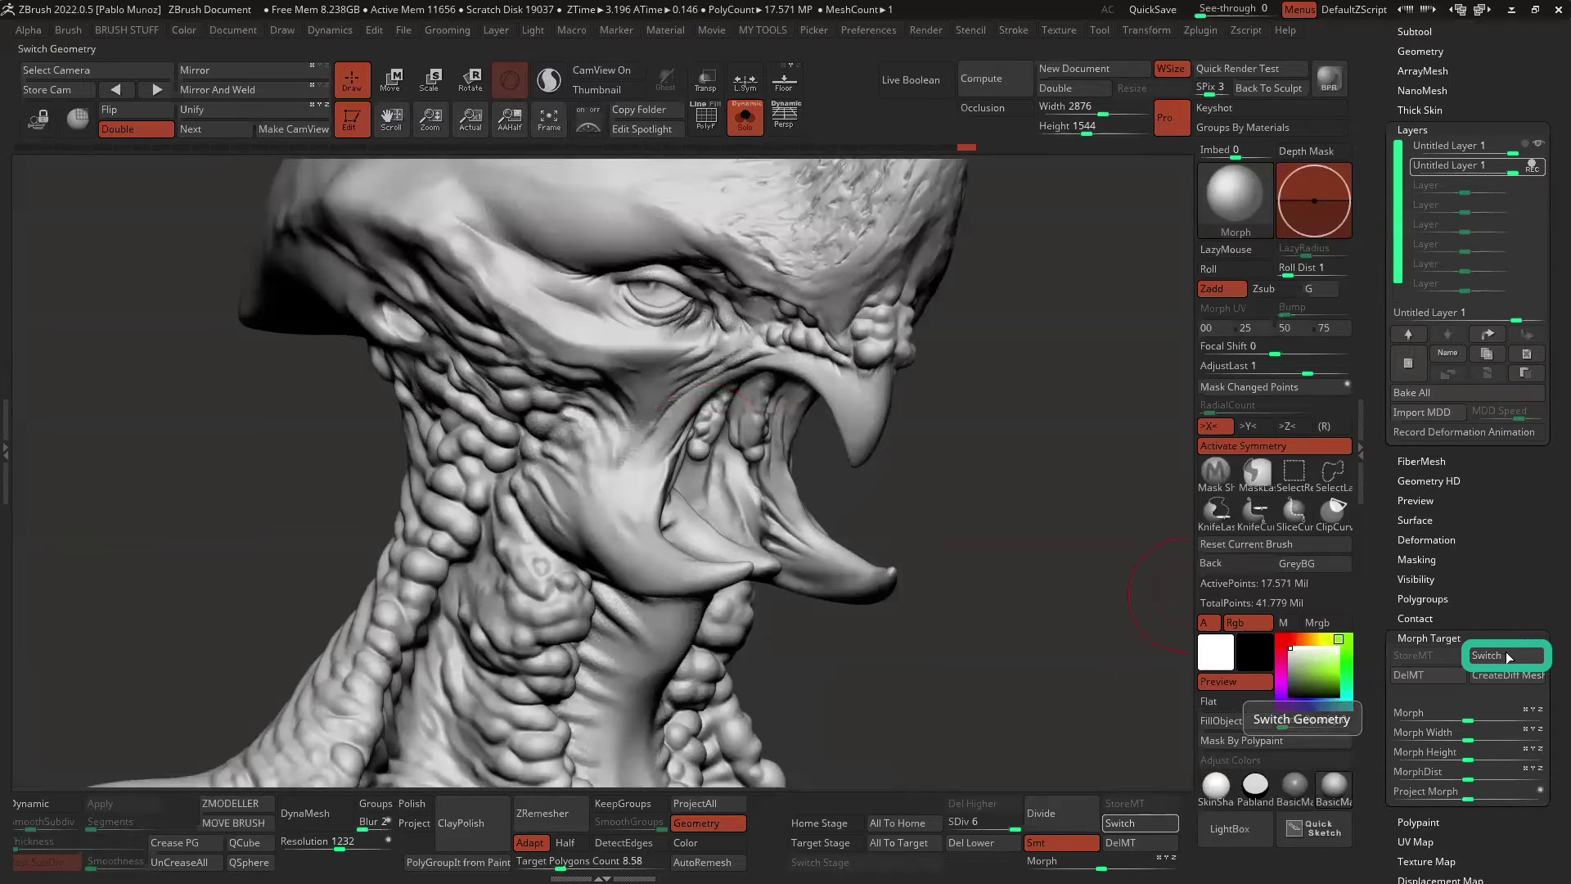
left_click(1504, 653)
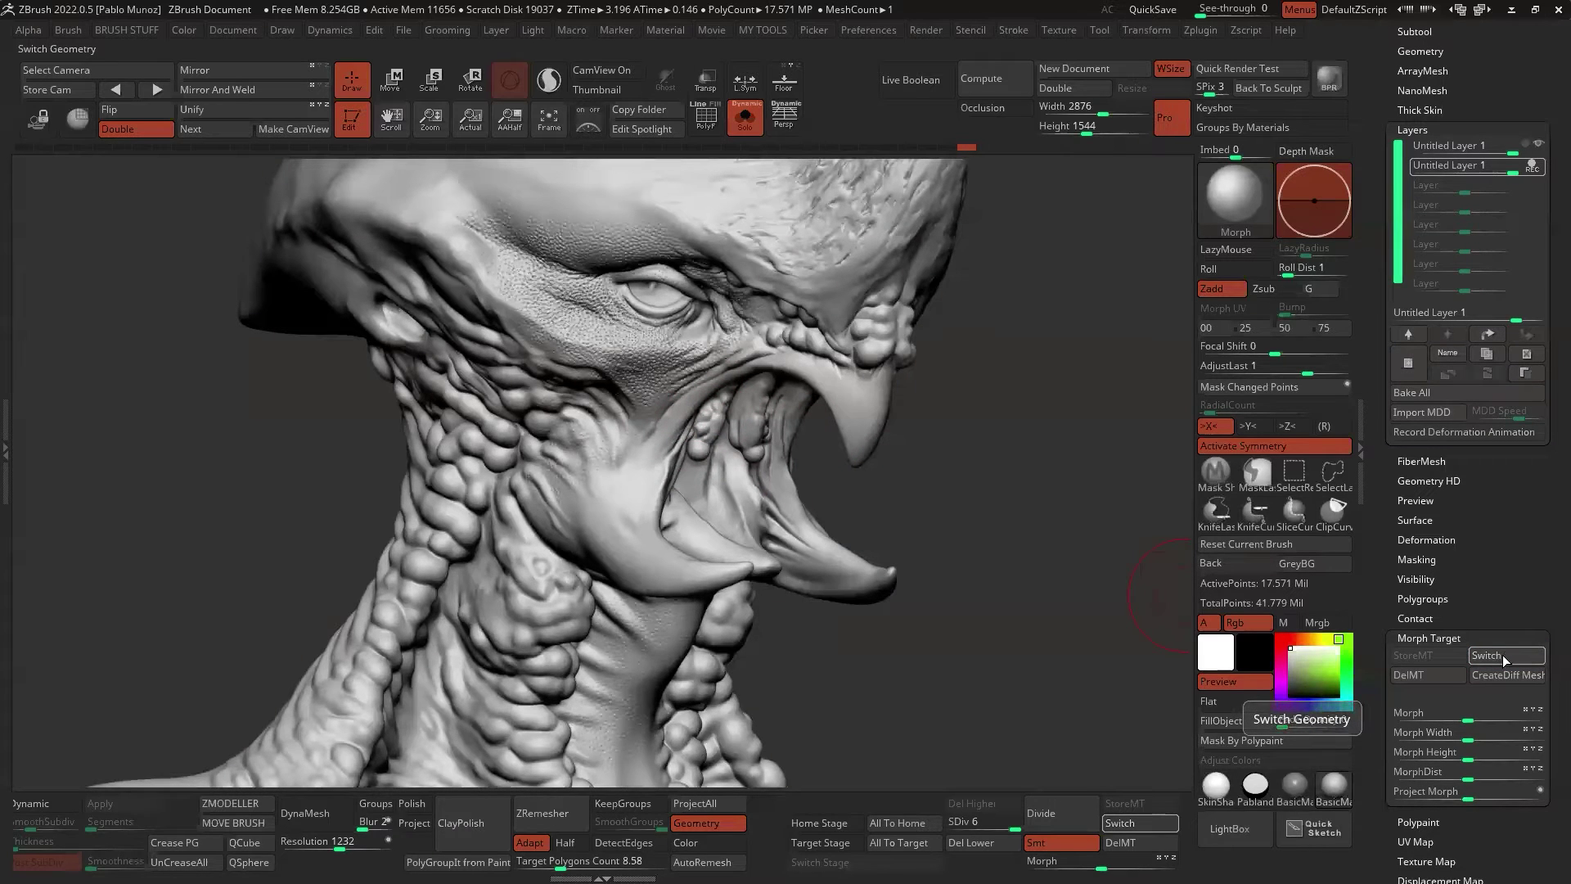
Preview the pore layer at intensities 0.43362 and 0.59292 and restore its intensity to 1
right_click_drag(734, 496, 771, 493, "ctrl")
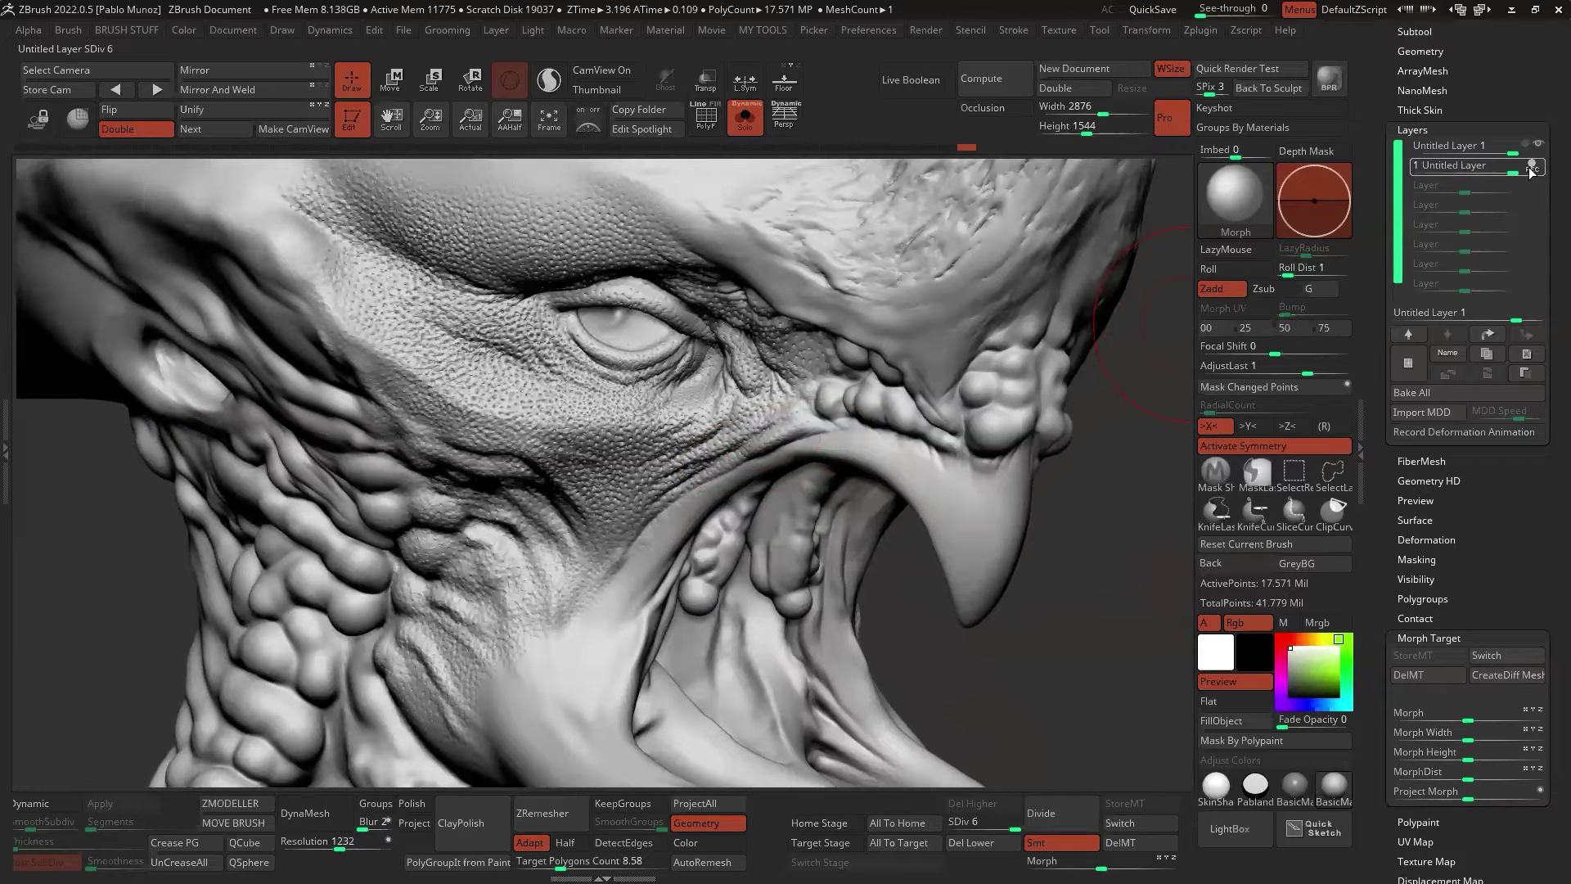
left_click_drag(1496, 174, 1487, 173)
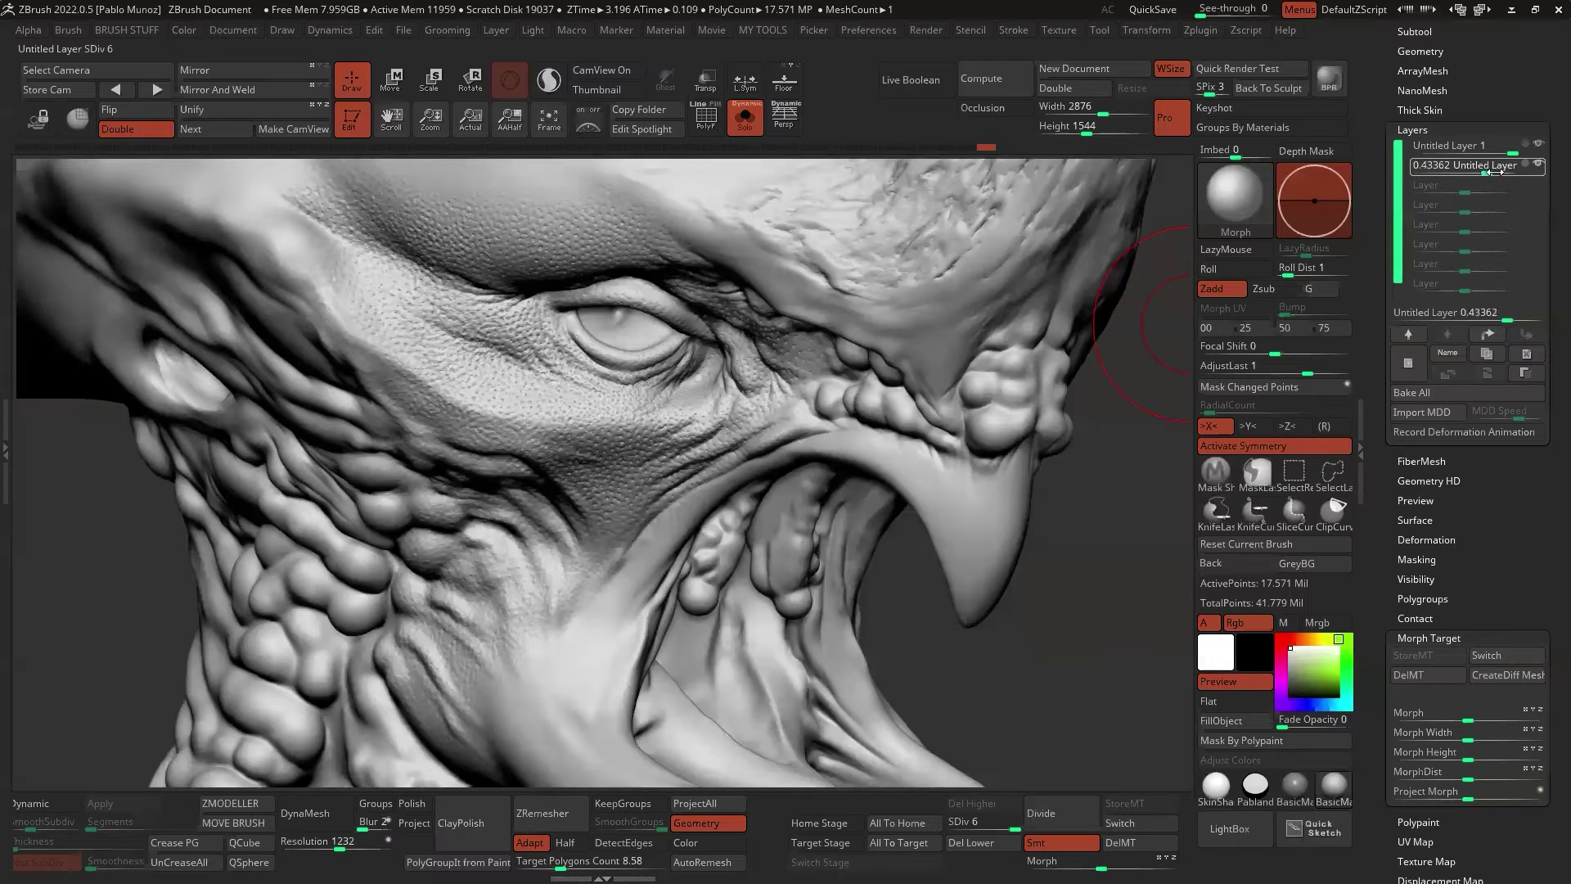
left_click_drag(1490, 173, 1504, 170)
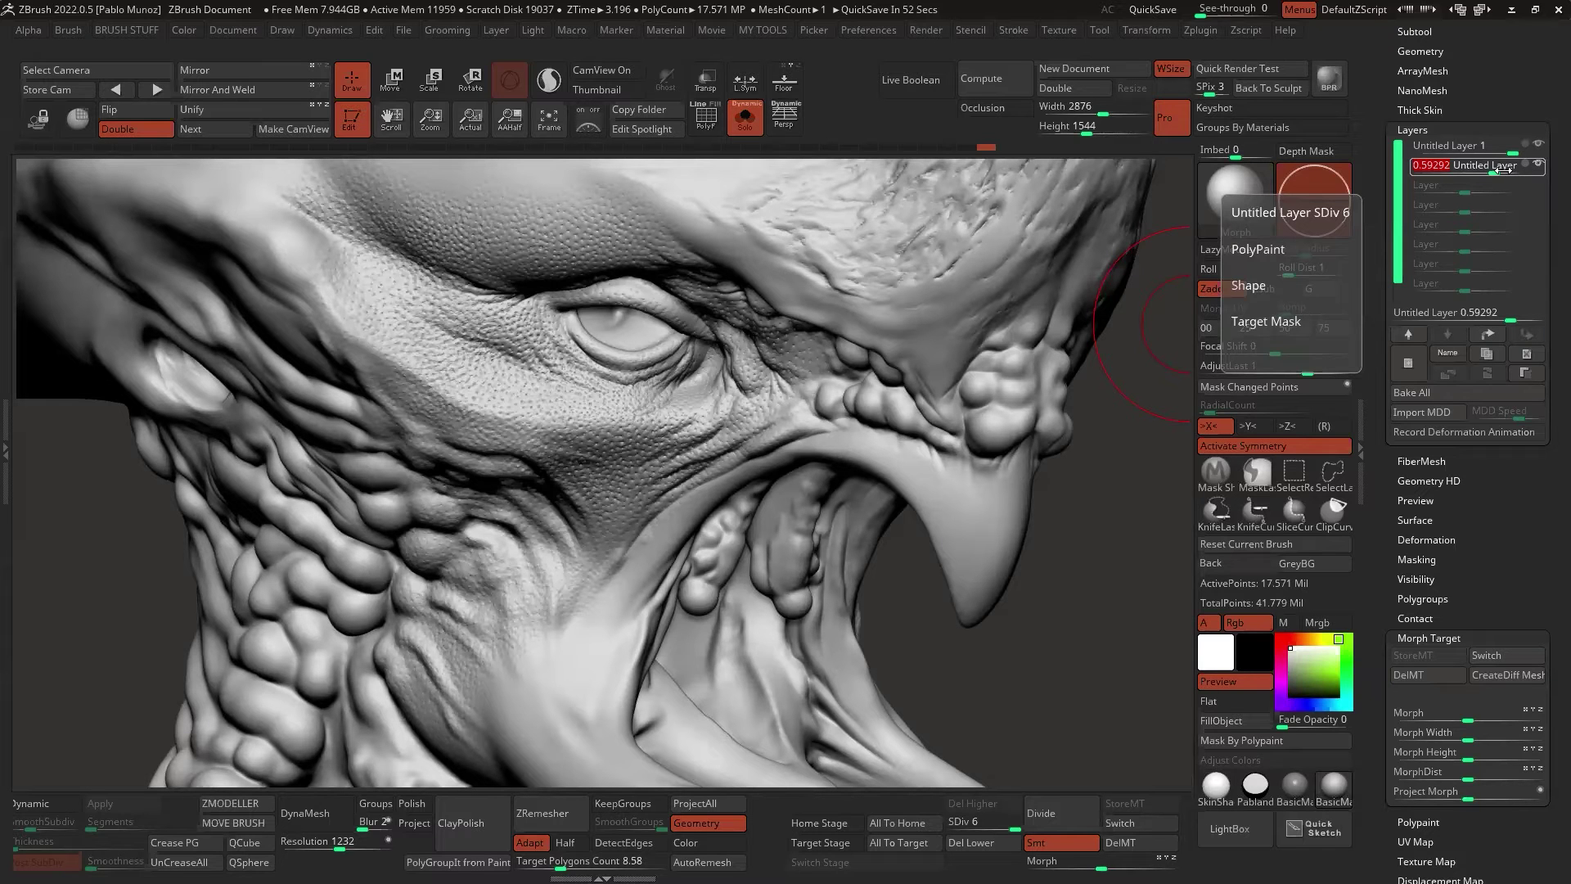
left_click_drag(1500, 168, 1523, 168)
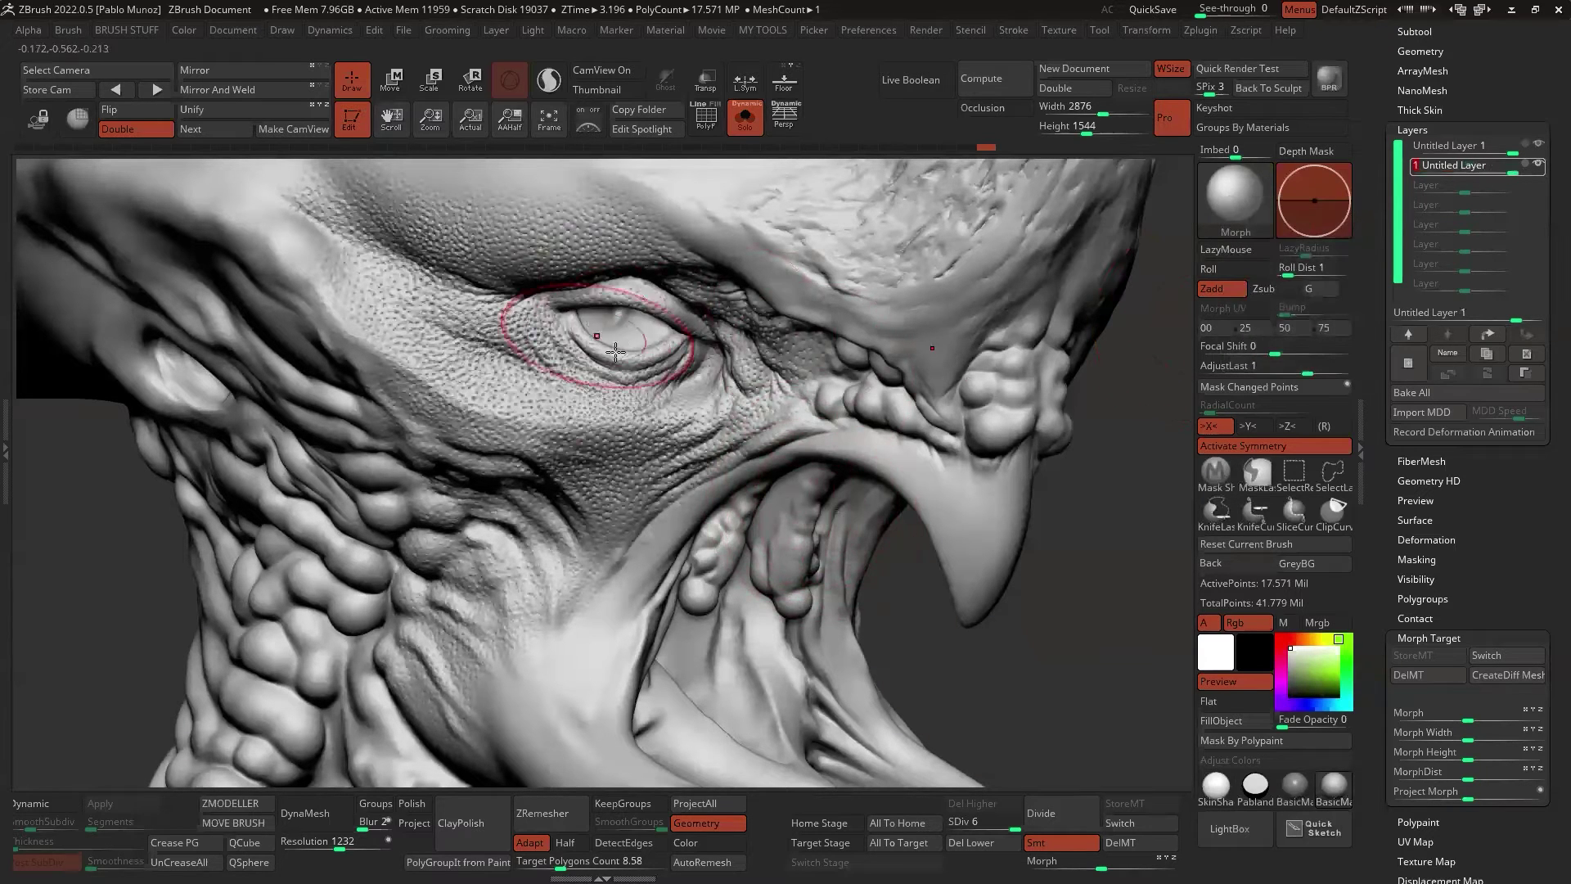
Reduce the Morph brush size and try to erase the pores at the inner corner of the eyelid
mouse_move(739, 405)
right_mouse_down("ctrl")
mouse_move(755, 413)
mouse_move(725, 382)
mouse_move(729, 361)
right_mouse_up("ctrl")
key("space")
left_click_drag(733, 360, 722, 360)
right_click_drag(810, 364, 852, 349)
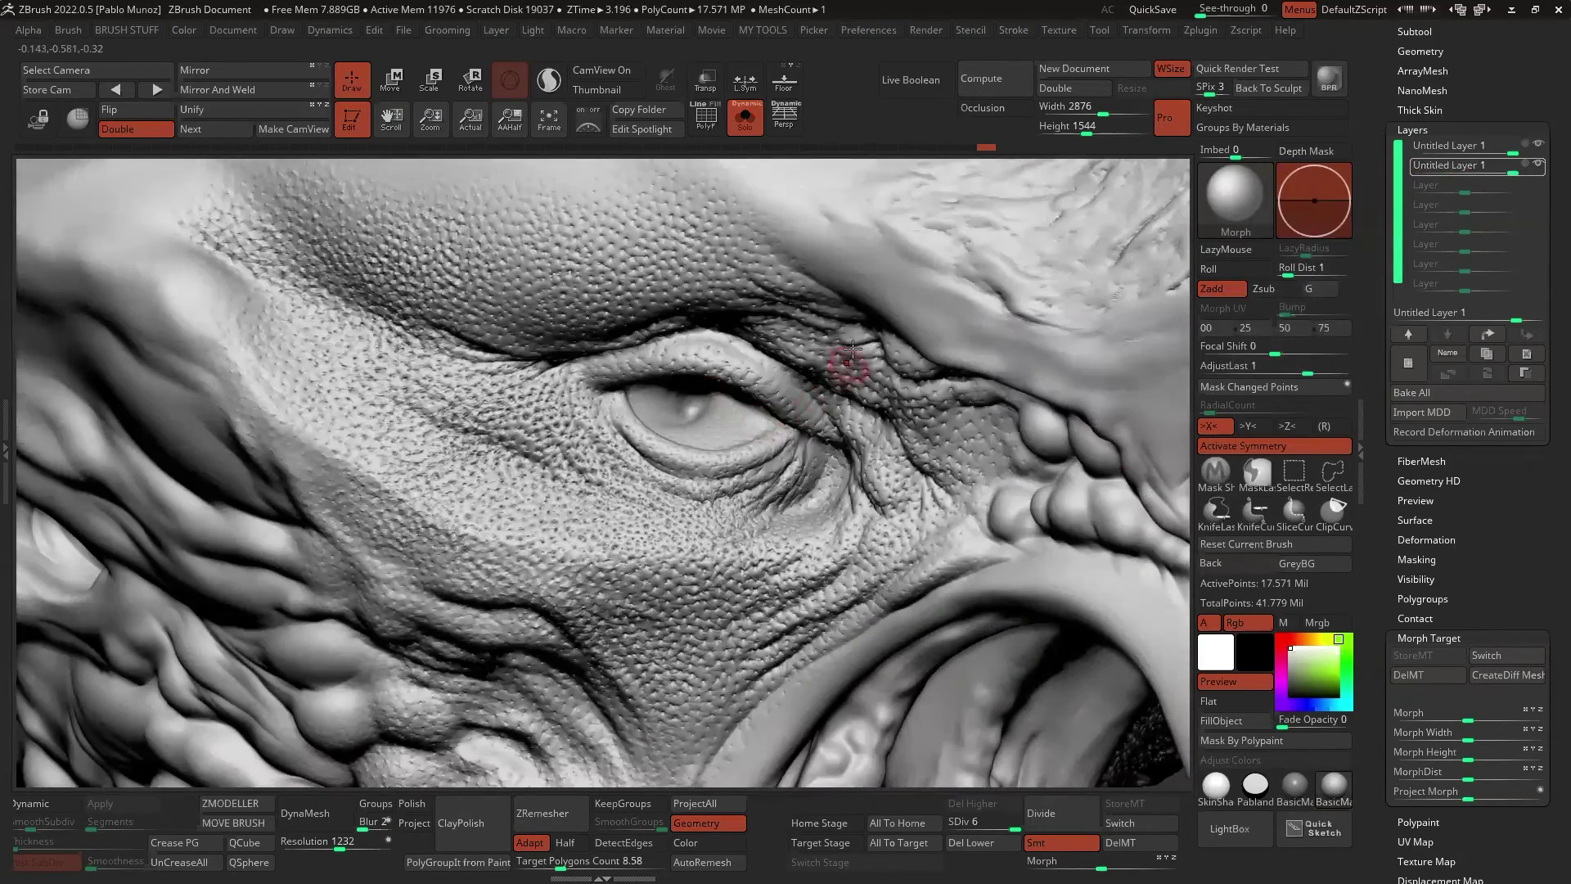
mouse_move(798, 402)
right_mouse_down()
mouse_move(810, 395)
mouse_move(799, 409)
right_mouse_up()
left_click(799, 408)
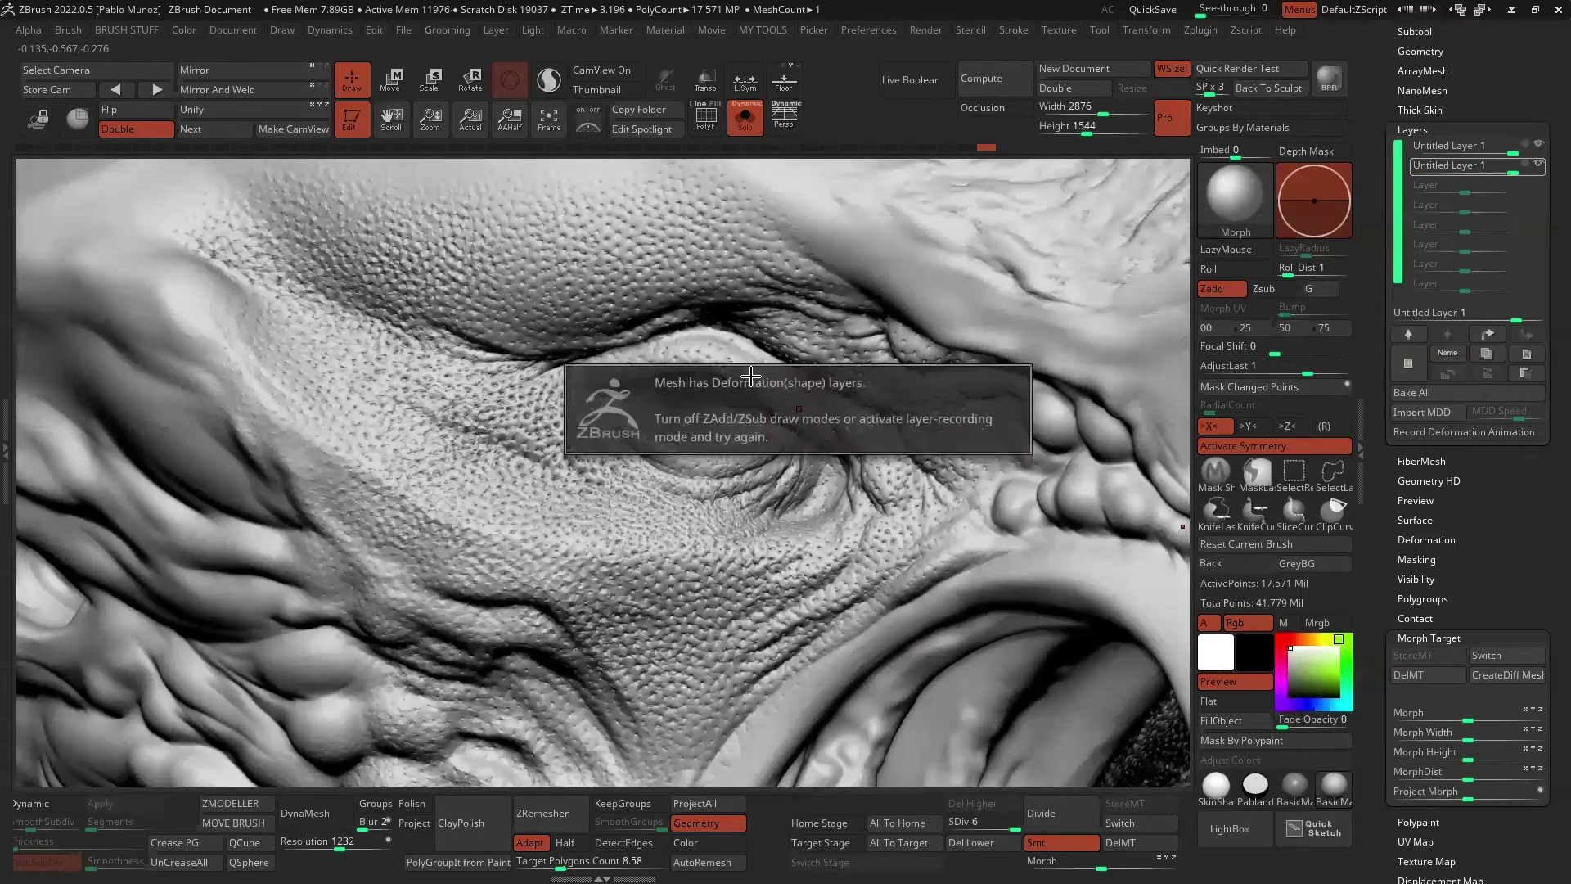
Turn recording back on for the pore layer and switch off the subtool's green polypaint display
left_click(1525, 170)
left_click(1527, 168)
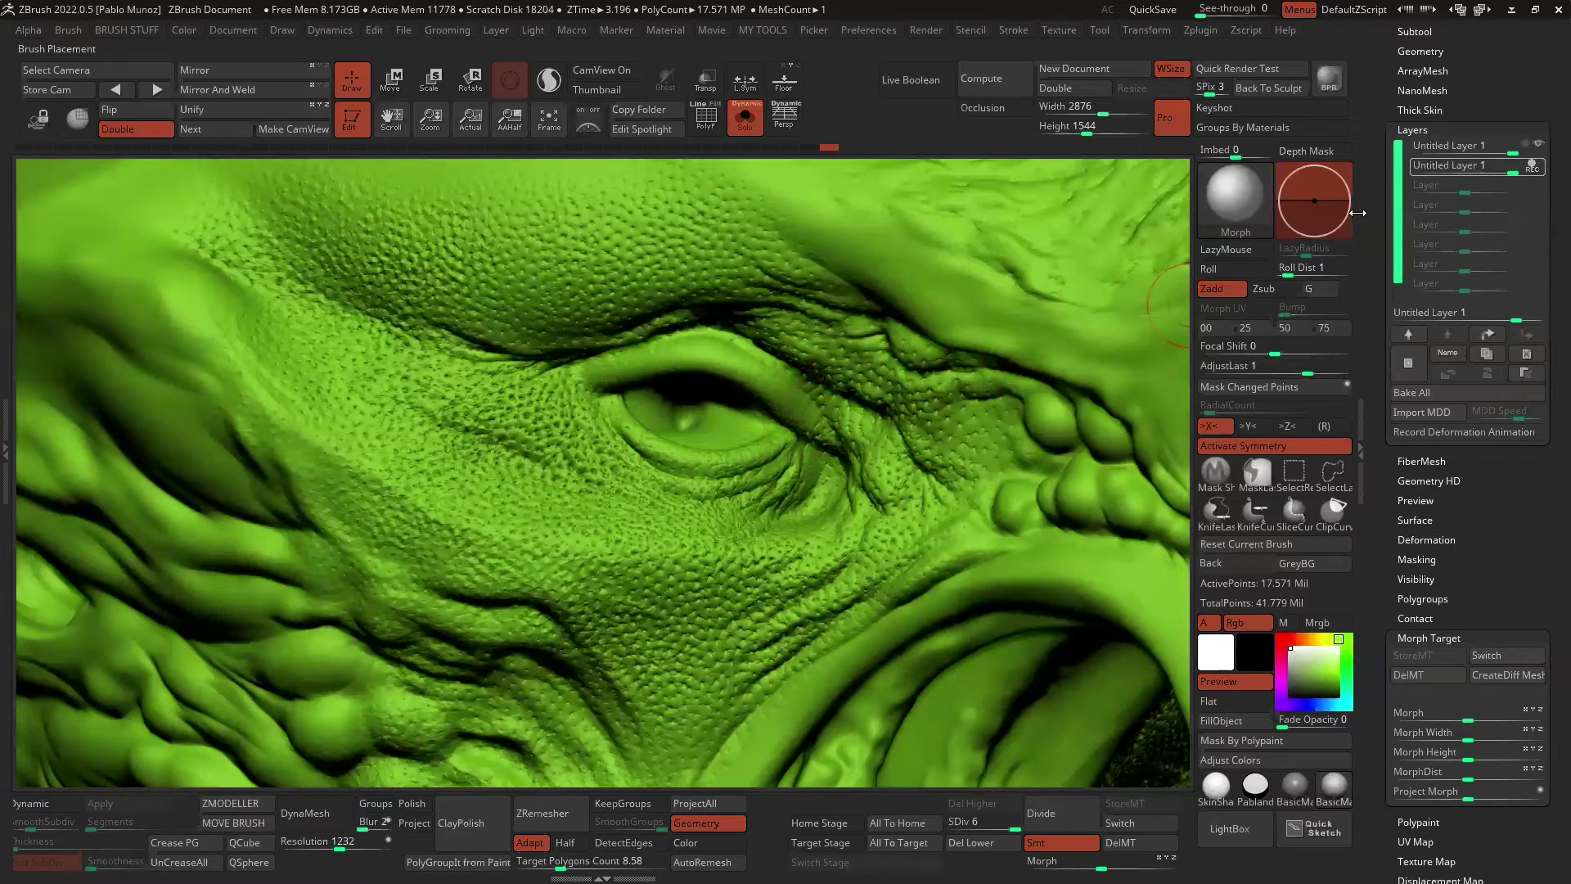
left_click(1414, 31)
left_click(1518, 399)
left_click_drag(1382, 538, 1375, 341)
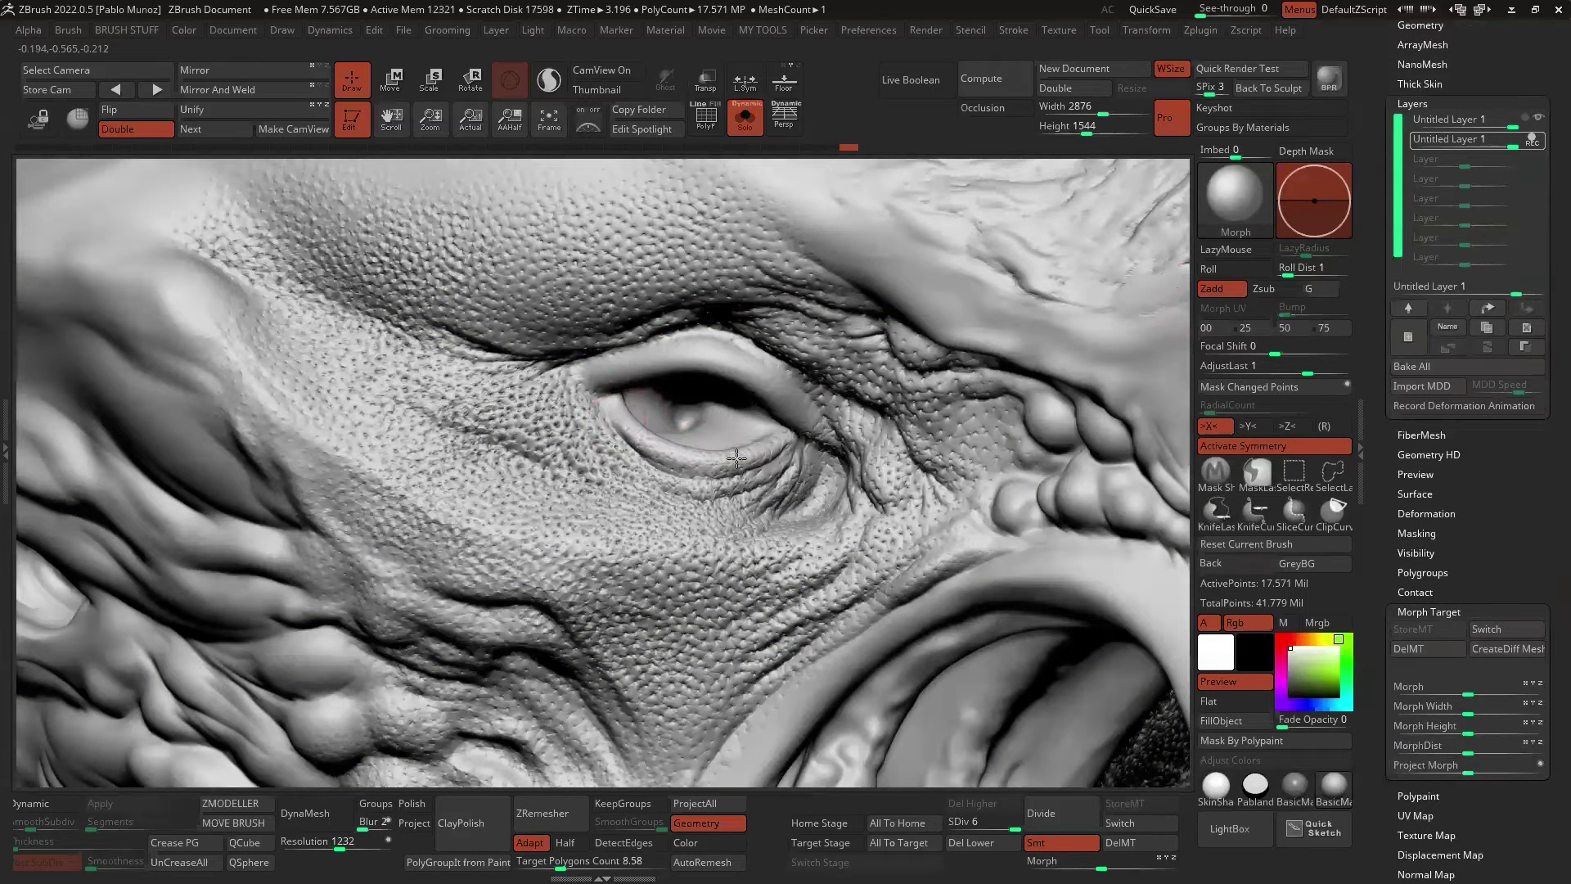
Erase the pores from the upper and lower eyelid rims with the Morph brush
left_click_drag(735, 481, 728, 463)
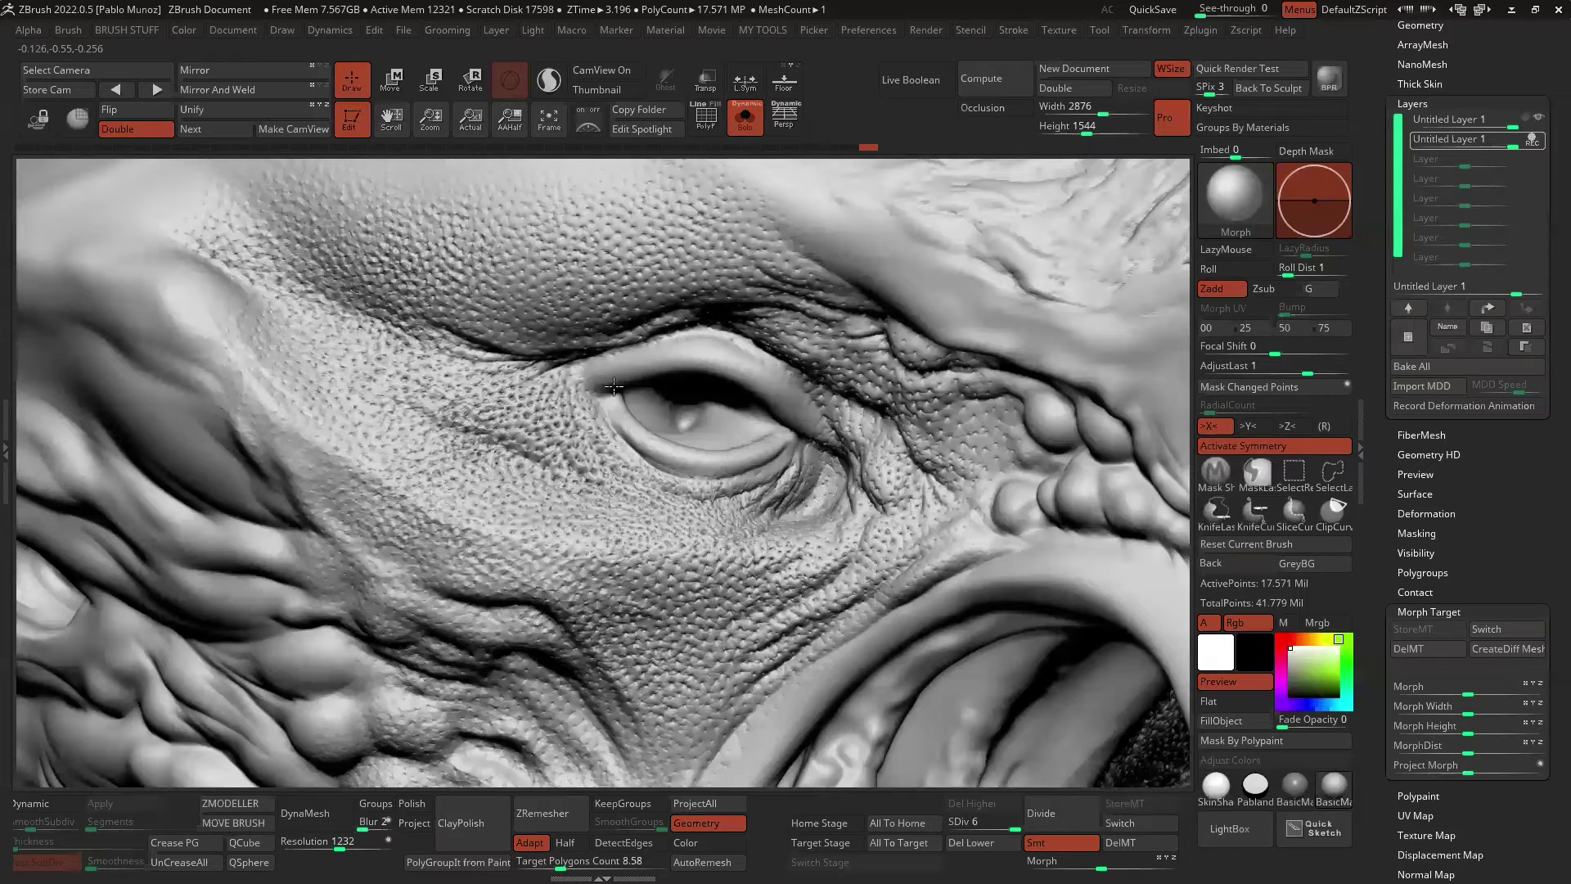
mouse_move(756, 366)
left_mouse_down()
mouse_move(641, 360)
mouse_move(791, 412)
mouse_move(775, 402)
left_mouse_up()
right_click_drag(777, 372, 759, 417)
left_click_drag(707, 393, 756, 367)
mouse_move(756, 367)
right_mouse_down()
mouse_move(728, 422)
mouse_move(766, 446)
right_mouse_up()
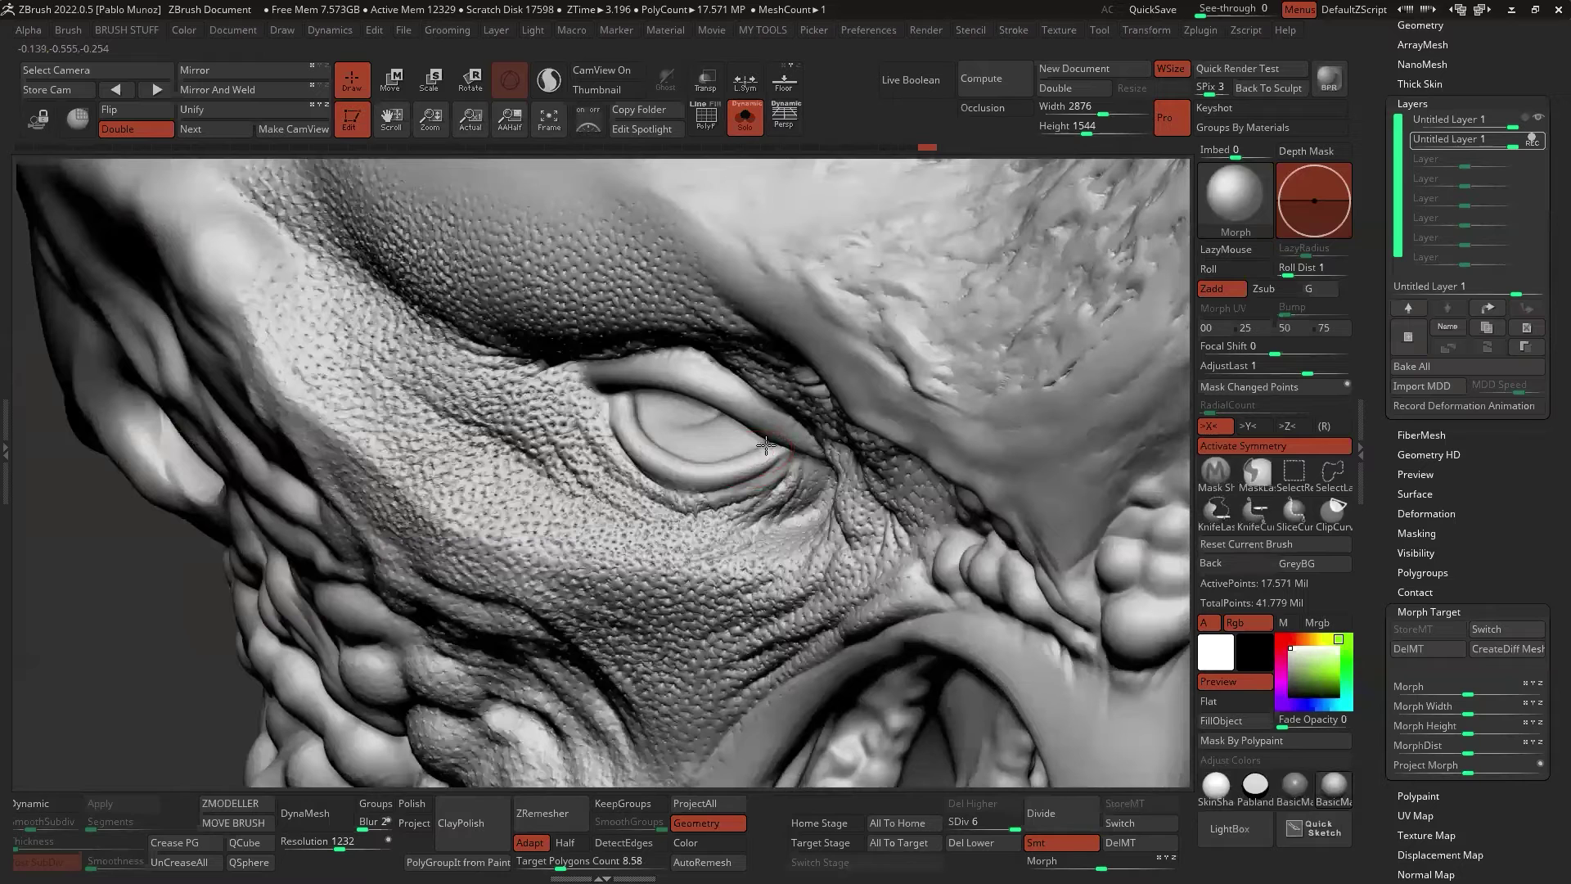
left_click_drag(655, 449, 667, 451)
left_click_drag(607, 380, 716, 393)
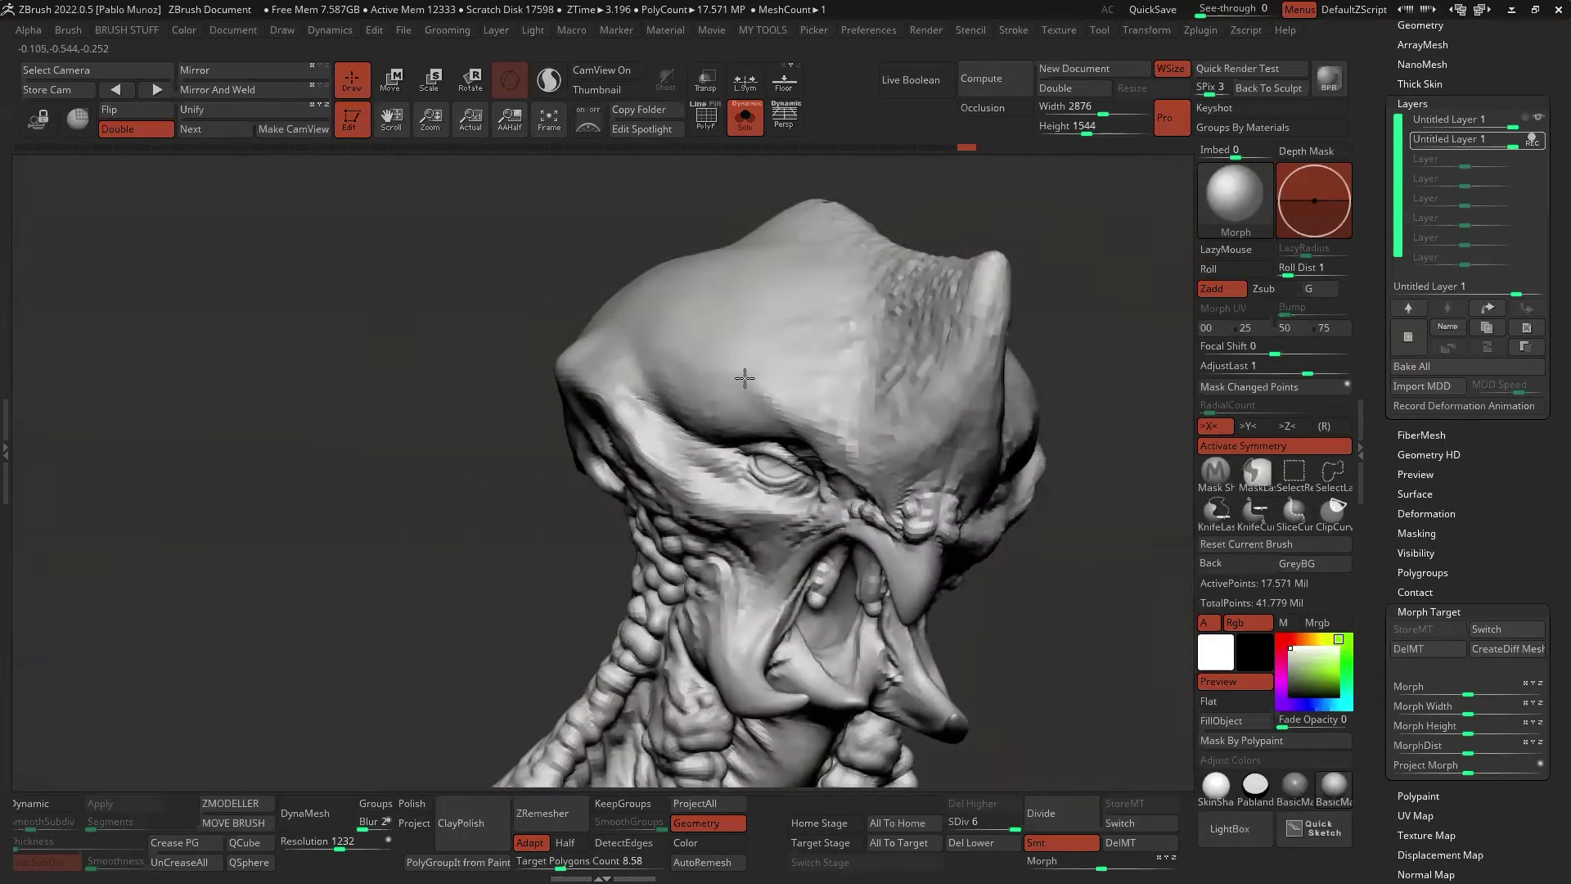
Add another sculpt layer for the bust and replace the stored morph target with the current surface
mouse_move(745, 378)
right_mouse_down()
mouse_move(725, 323)
mouse_move(946, 431)
mouse_move(966, 472)
right_mouse_up()
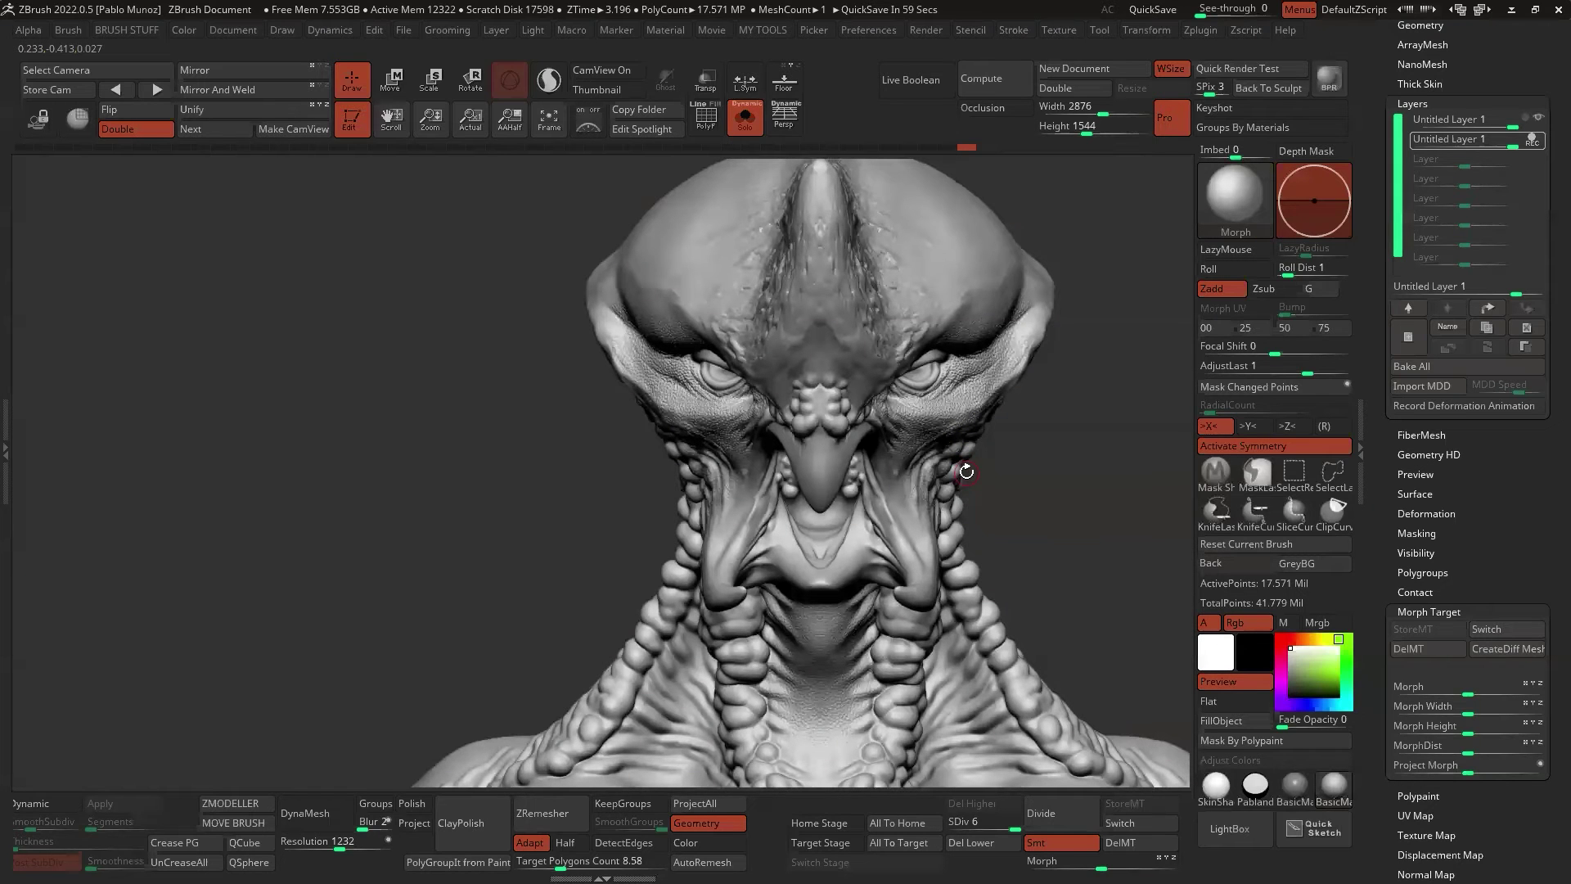
right_click_drag(966, 471, 921, 432)
mouse_move(653, 434)
right_mouse_down()
mouse_move(925, 462)
mouse_move(1110, 447)
right_mouse_up()
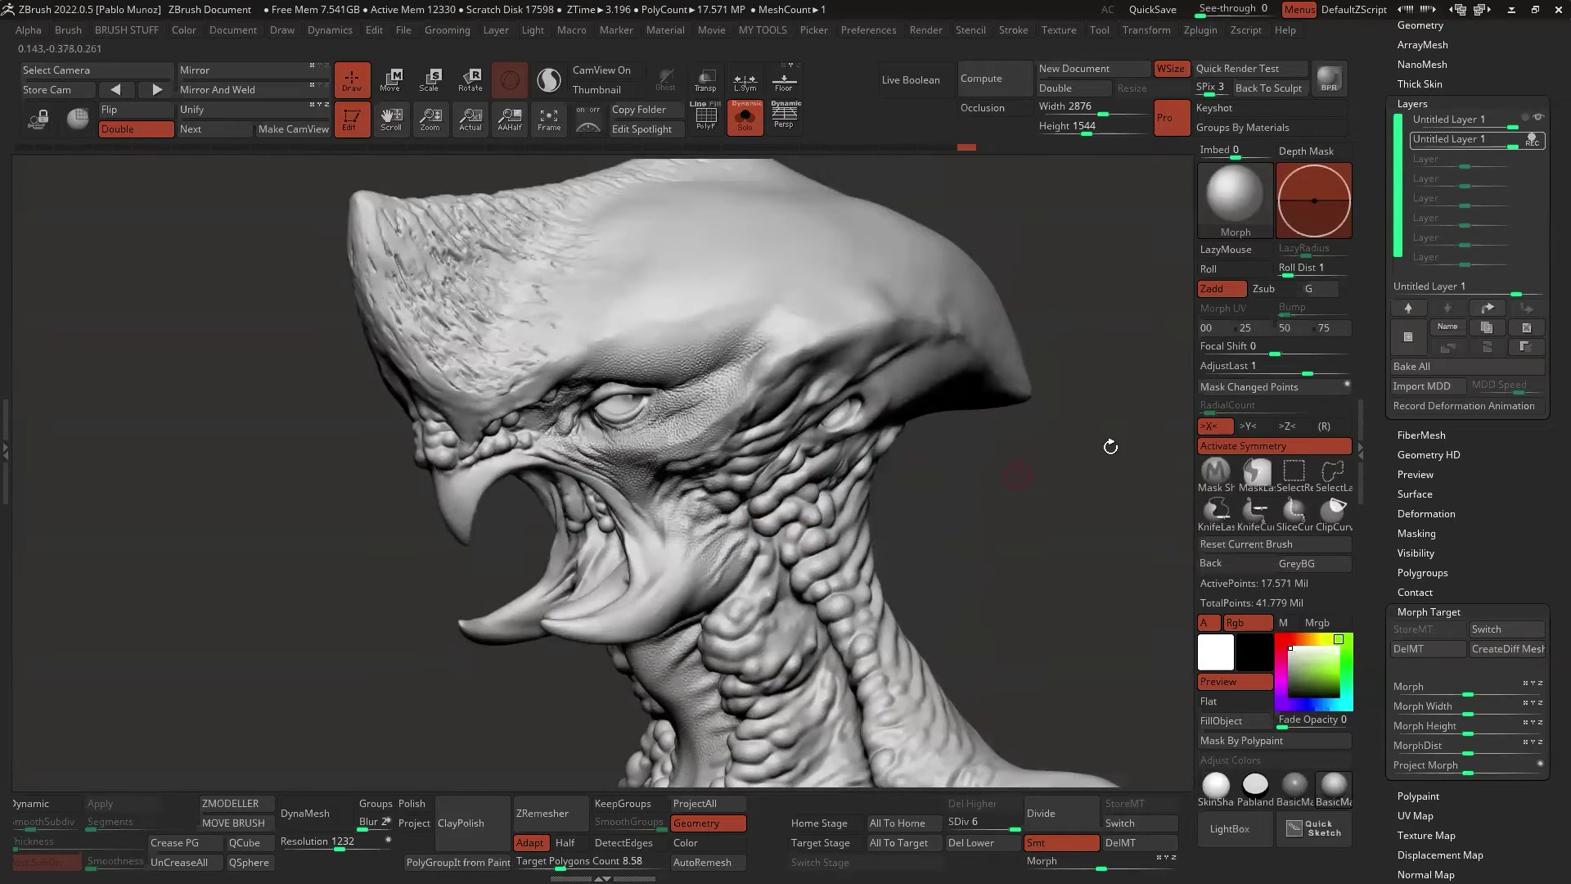
left_click(1412, 352)
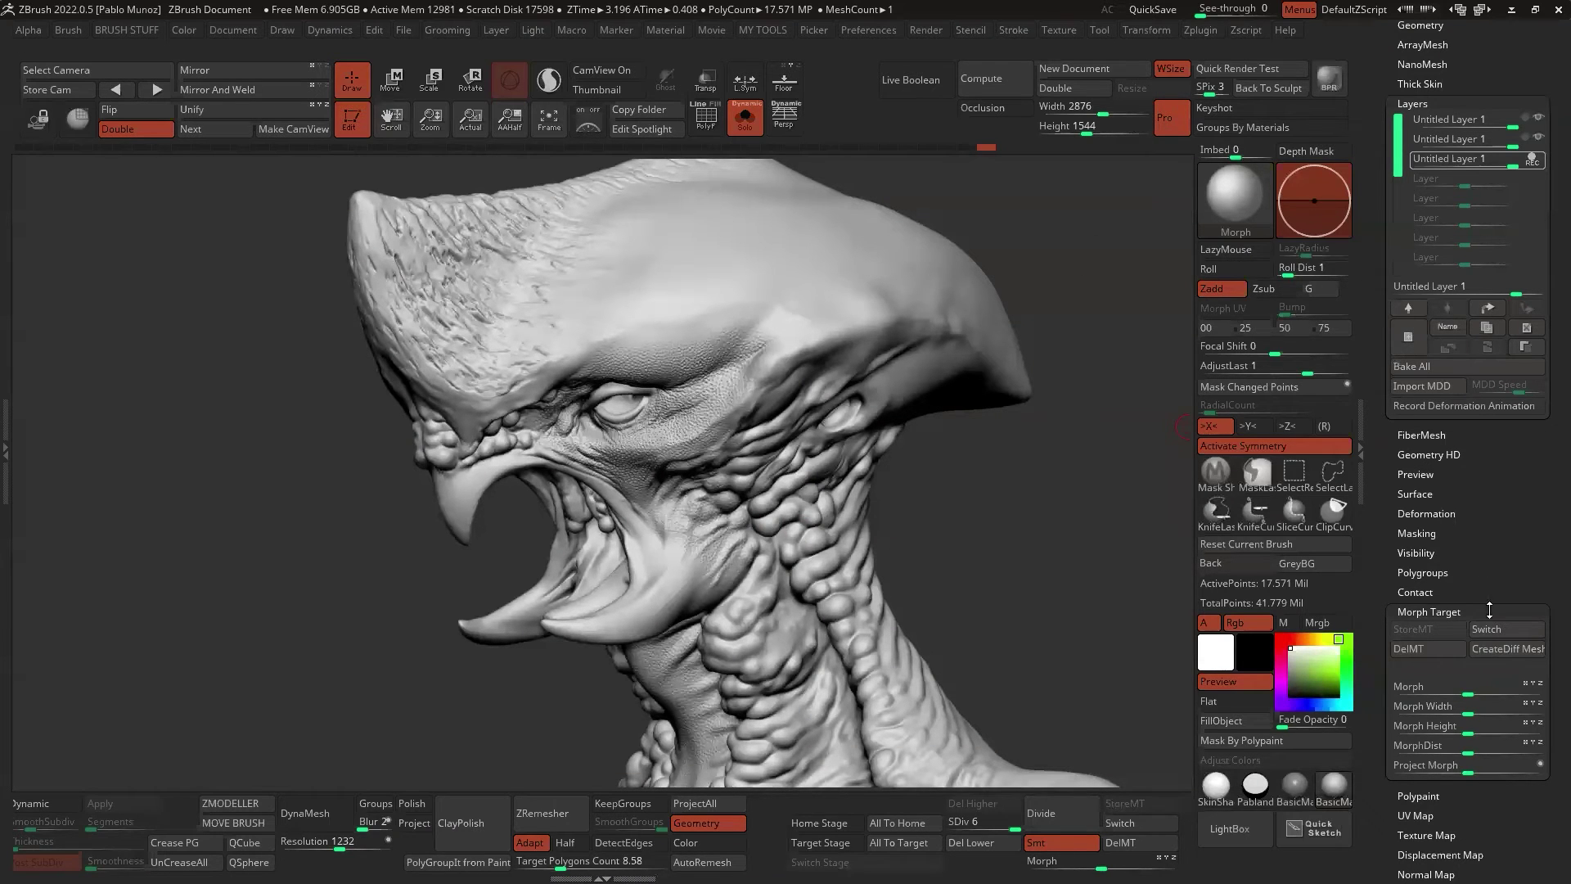
left_click(1451, 649)
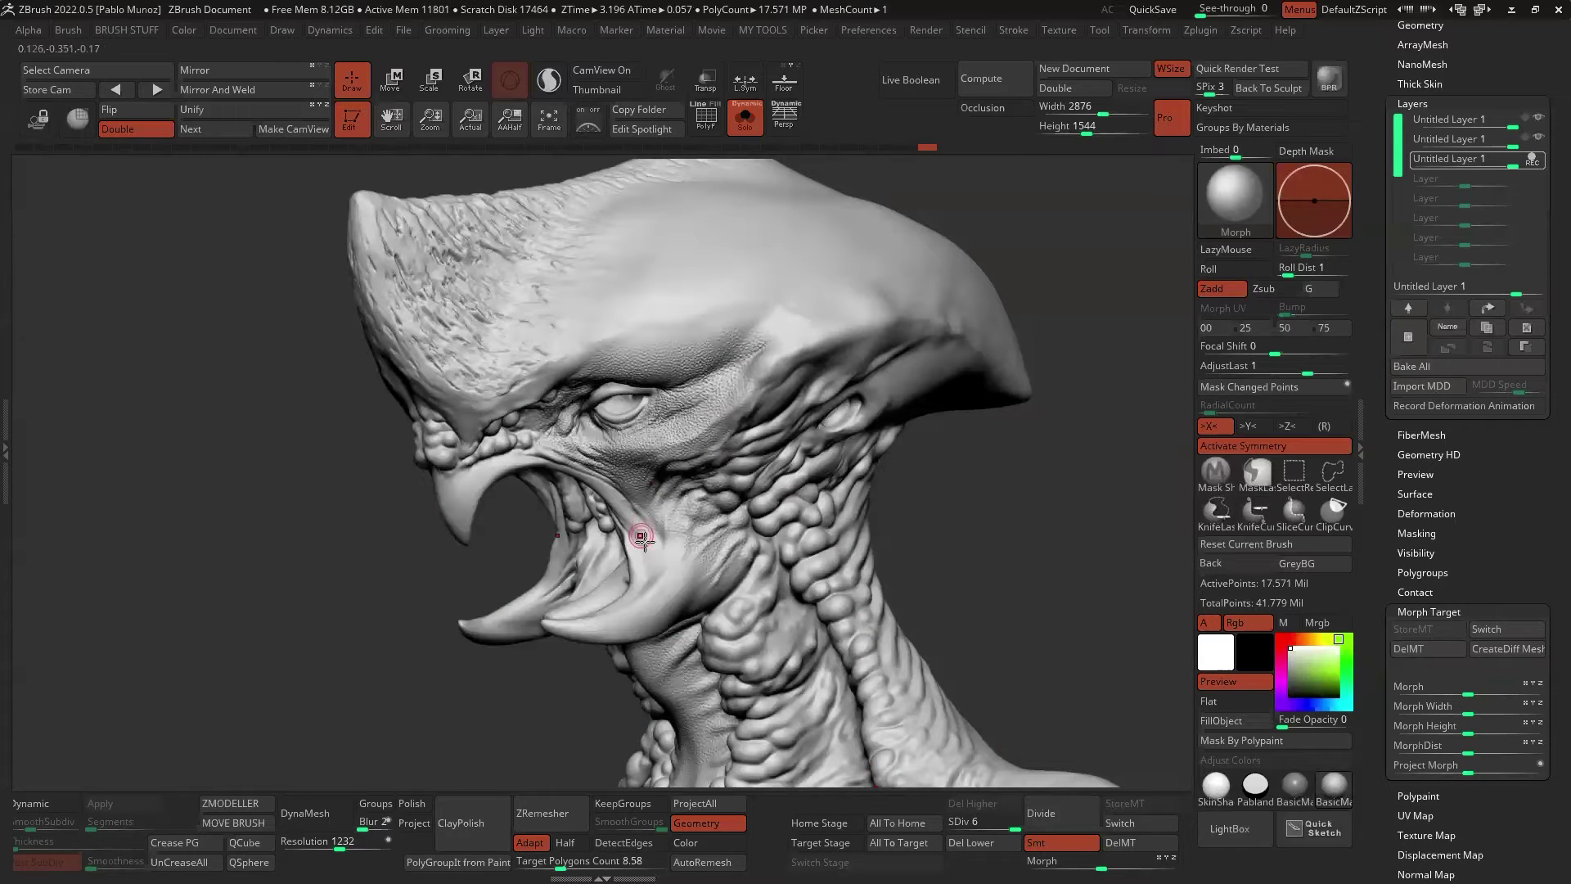
left_click_drag(1007, 450, 931, 460)
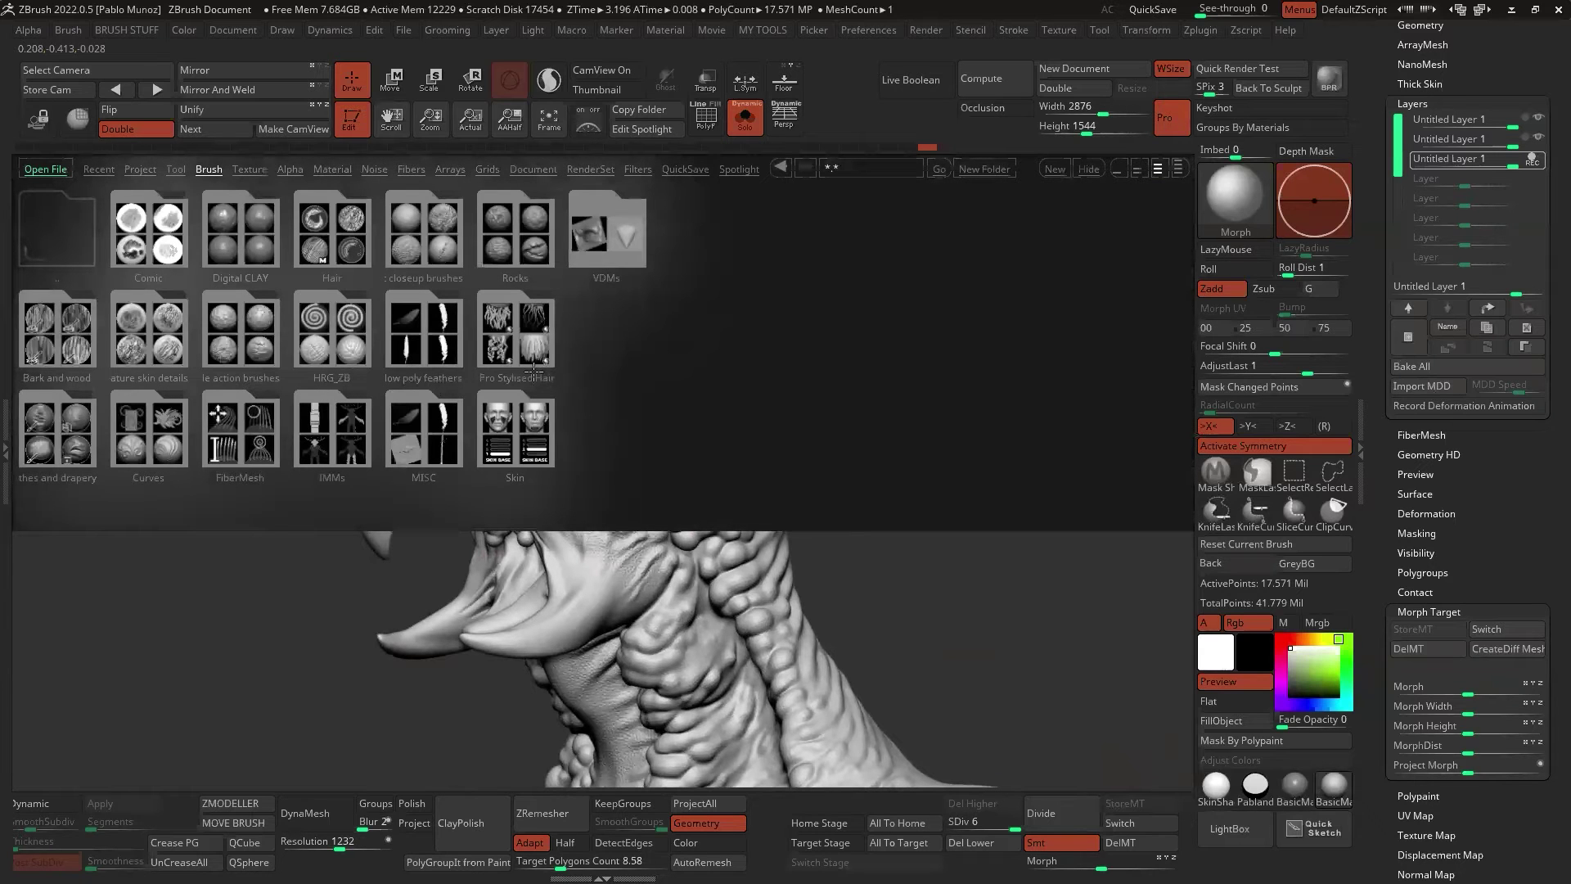
Load the ZBG_Lip_Detailer brush from the Skin folder of the custom brushes
left_click(524, 430)
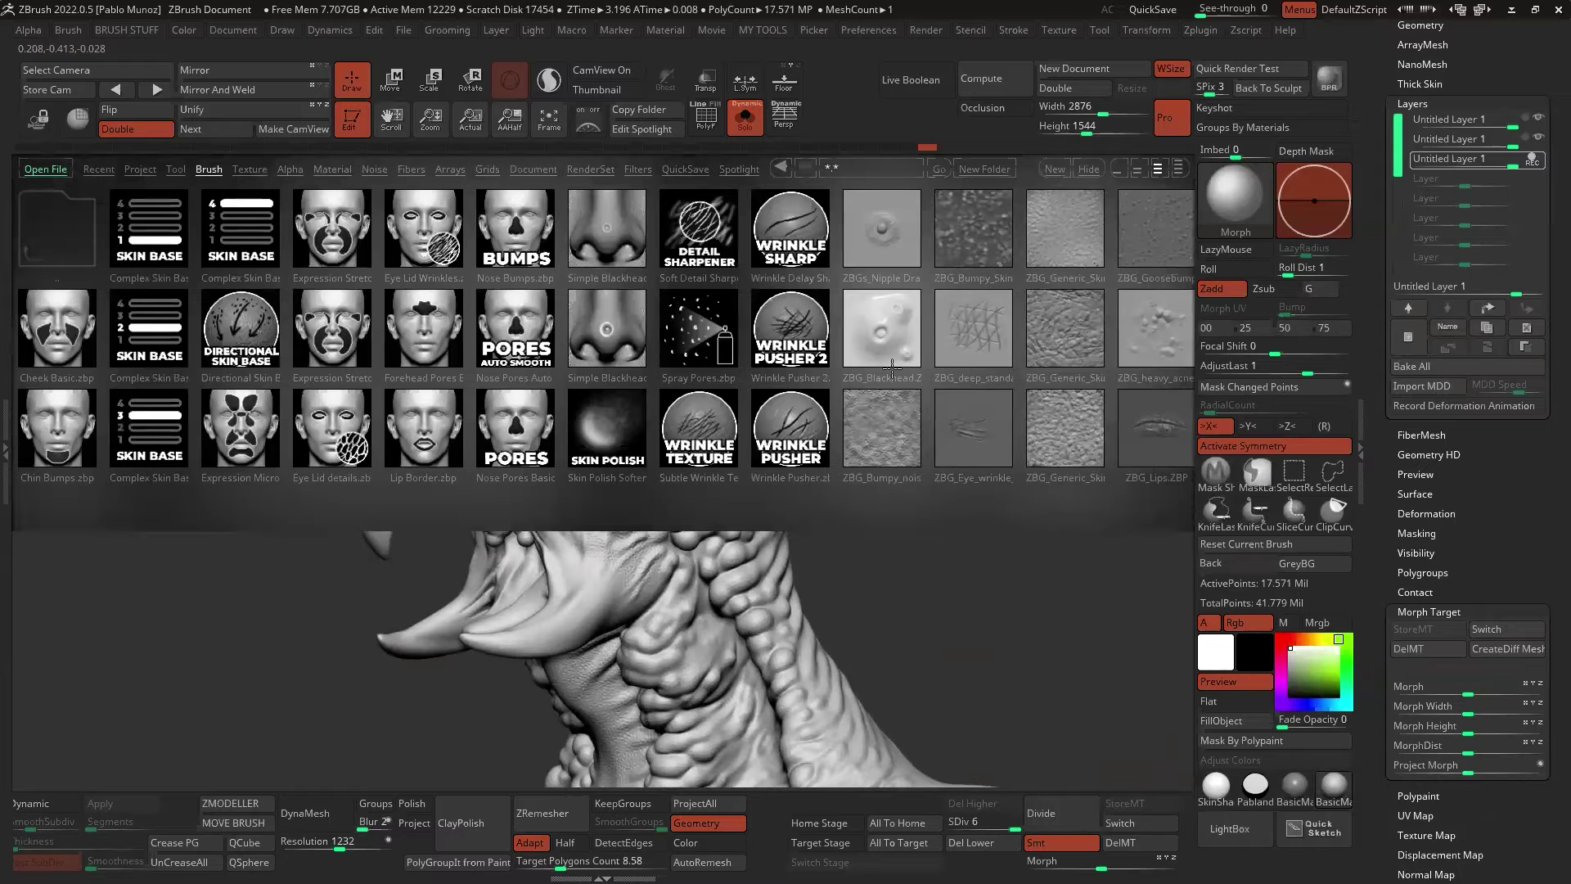
mouse_move(884, 415)
left_mouse_down()
mouse_move(740, 452)
mouse_move(802, 463)
mouse_move(768, 455)
left_mouse_up()
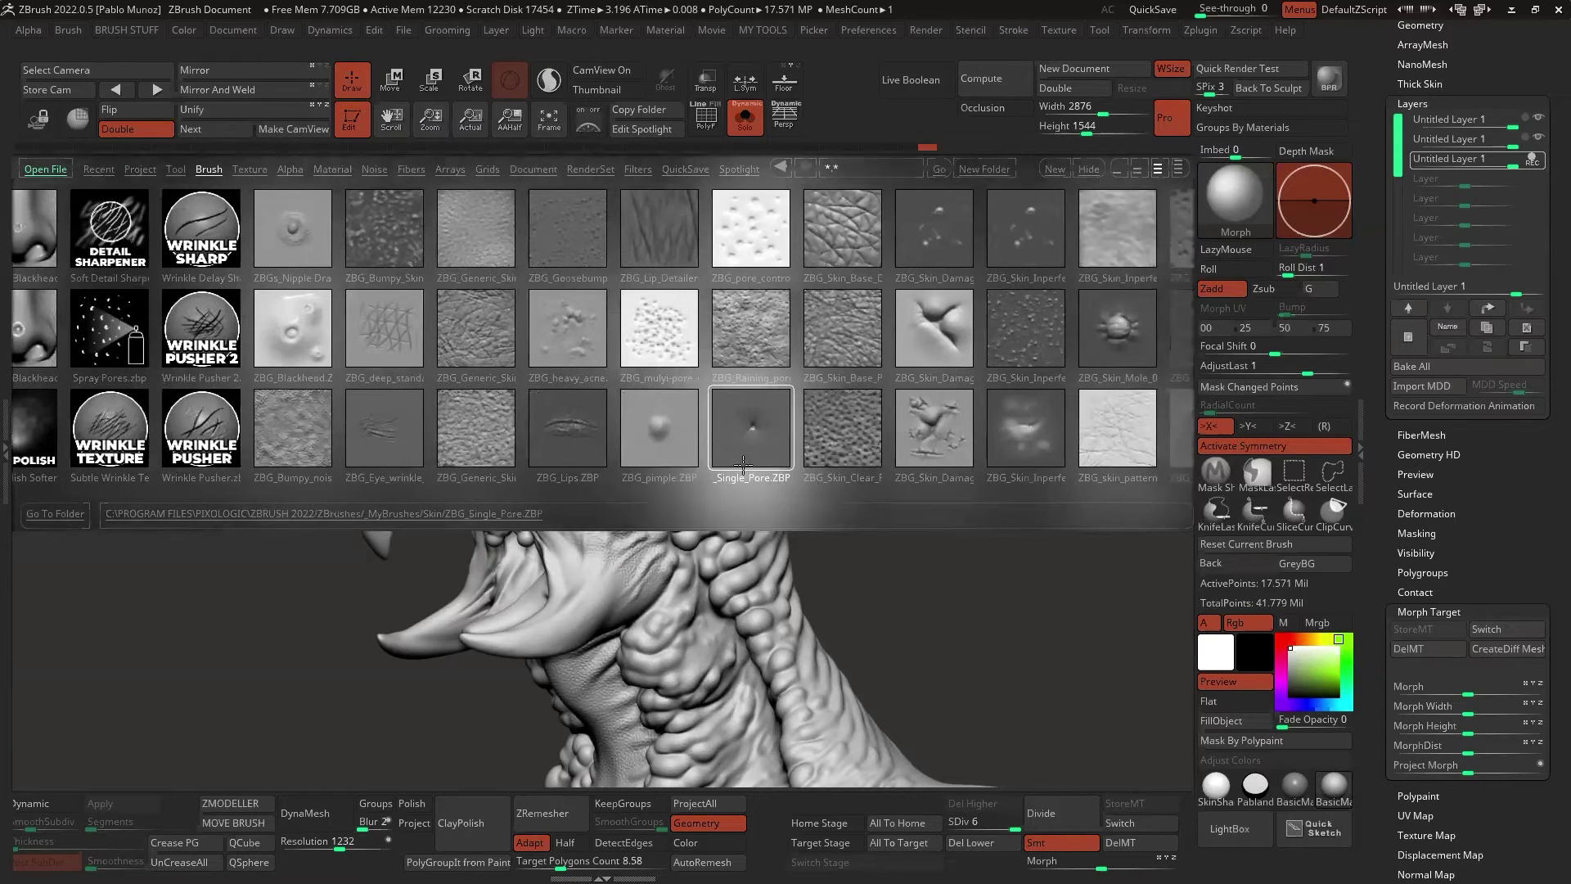
left_click(656, 225)
double_click(657, 223)
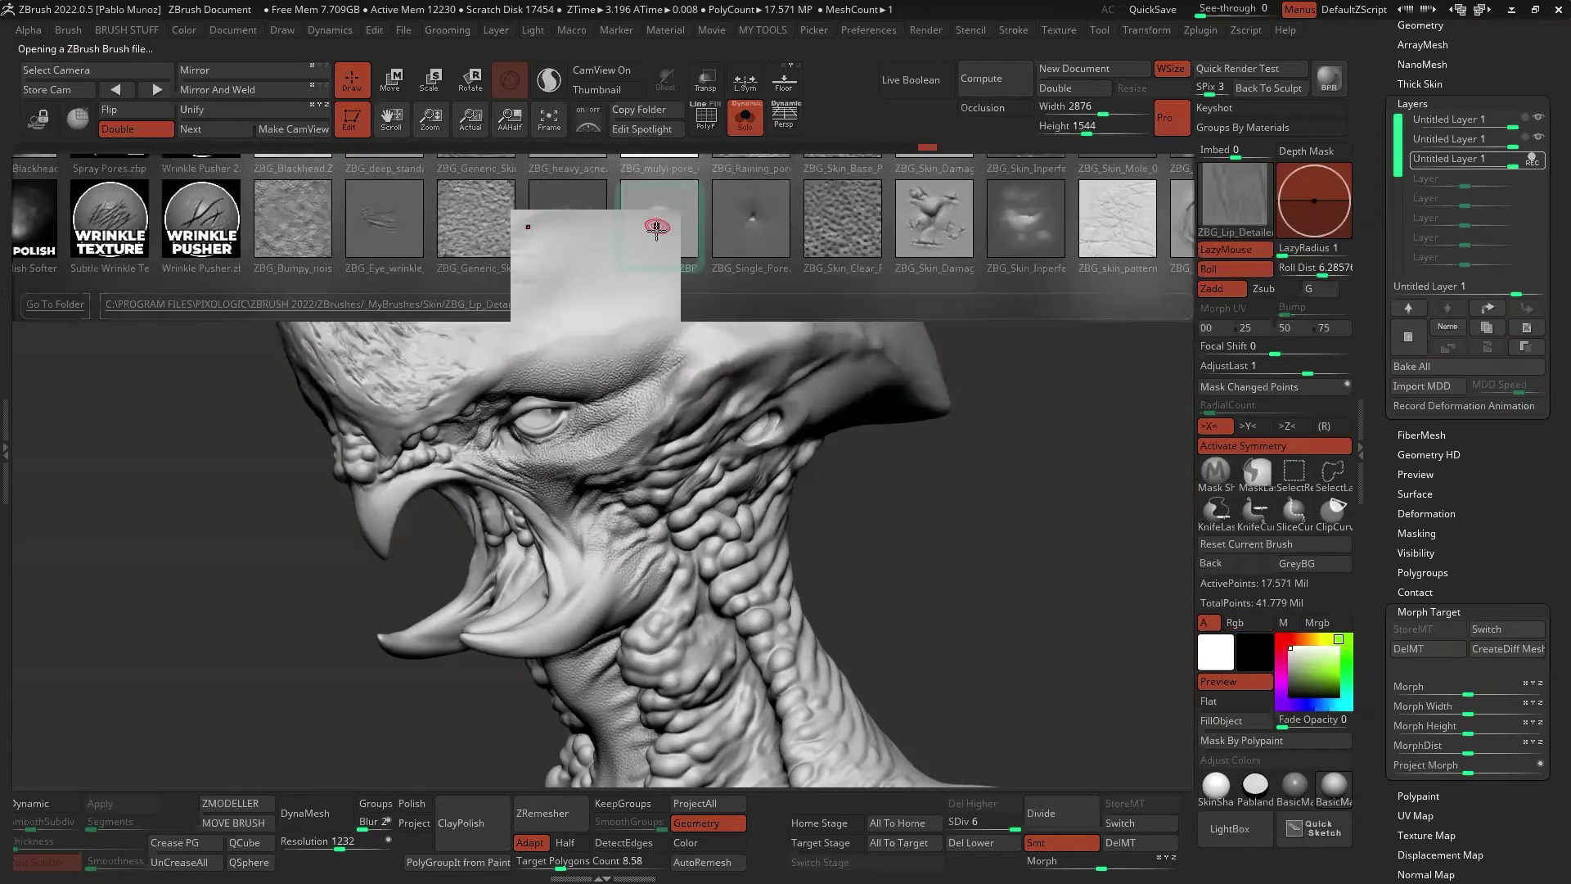
Try wrinkle strokes with the lip detail brush across the side of the head crest
key("space")
right_click_drag(738, 322, 704, 435, "alt")
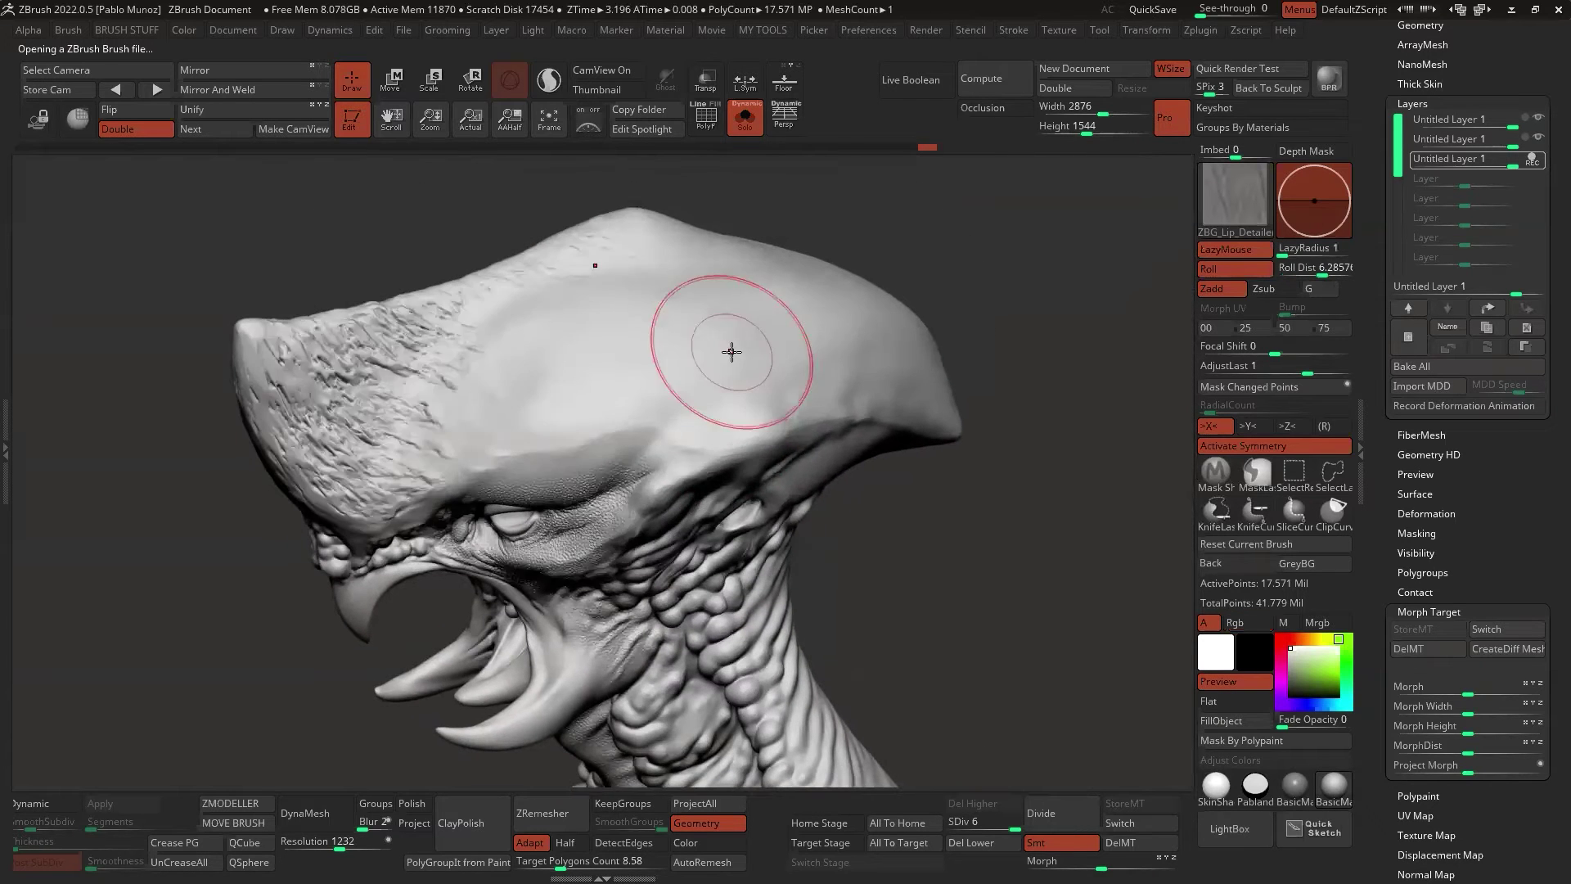
left_click_drag(751, 315, 666, 426)
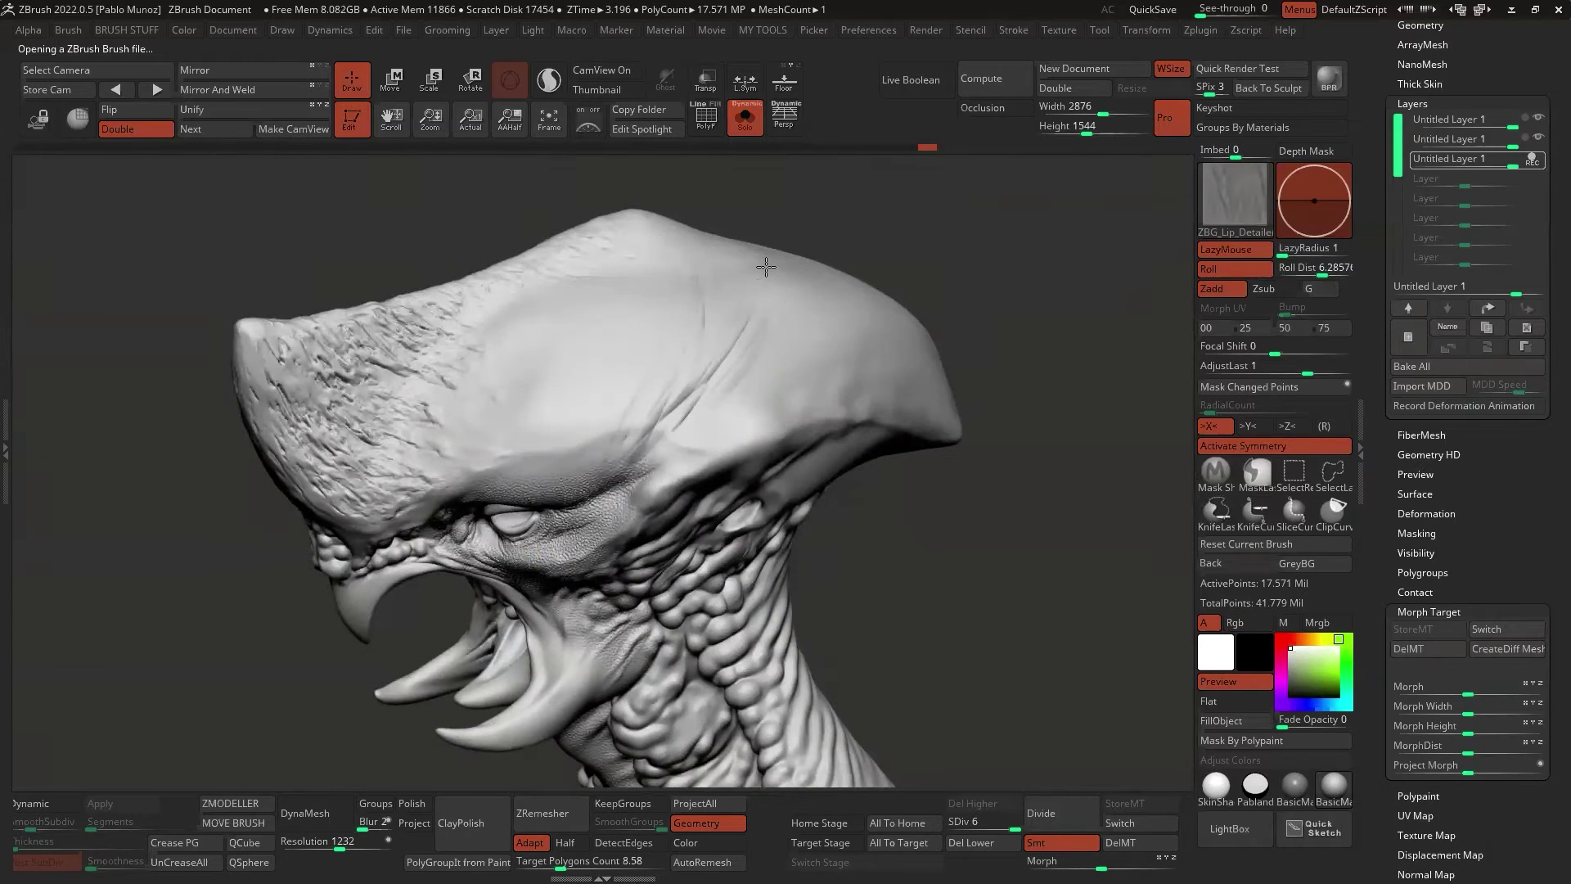
key("ctrl")
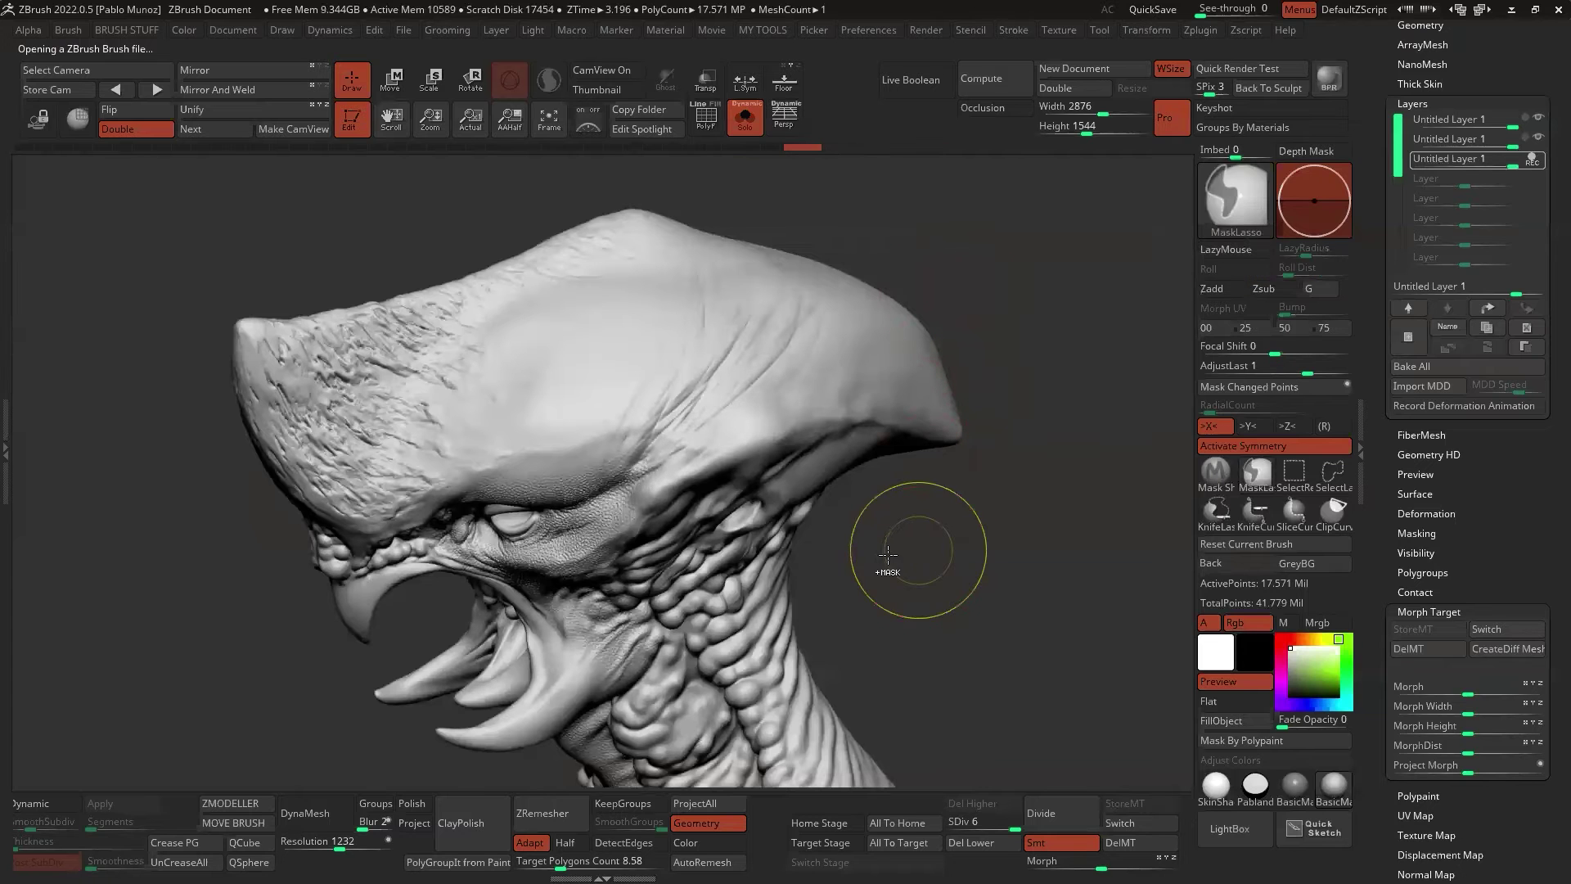
Sculpt fine wrinkles fanning out from the outer corner of the eye and along the end of the brow
mouse_move(793, 521)
right_mouse_down()
mouse_move(720, 326)
mouse_move(687, 302)
mouse_move(680, 333)
right_mouse_up()
left_click_drag(669, 347, 589, 388)
key("space")
left_click_drag(613, 368, 549, 419)
left_click_drag(589, 364, 556, 415)
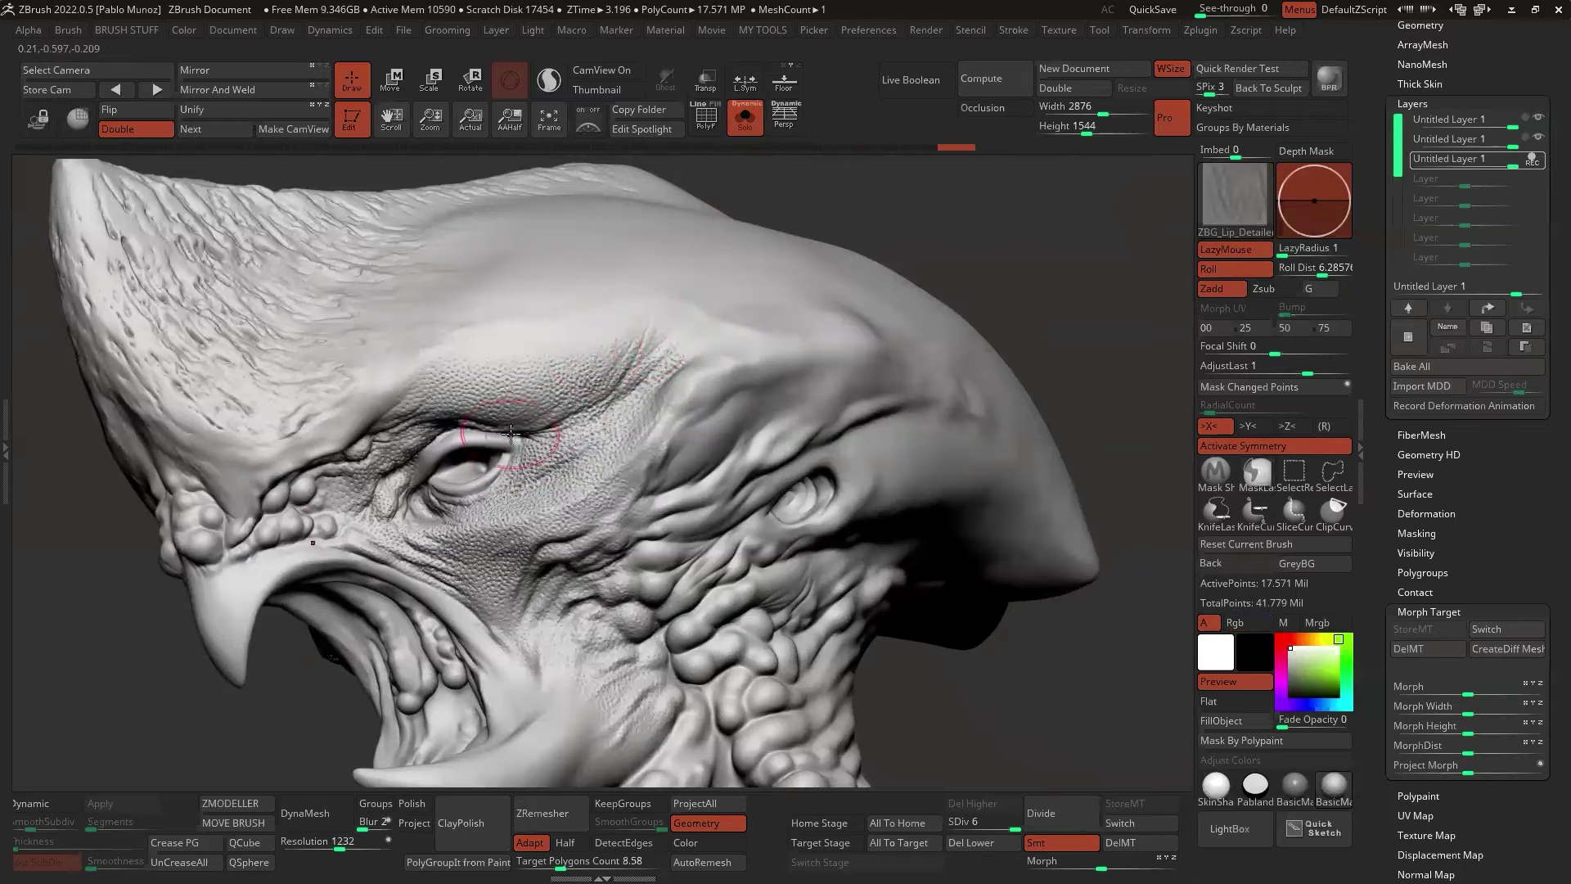
left_click_drag(678, 332, 624, 396)
right_click_drag(618, 394, 673, 397)
left_click_drag(589, 410, 634, 407)
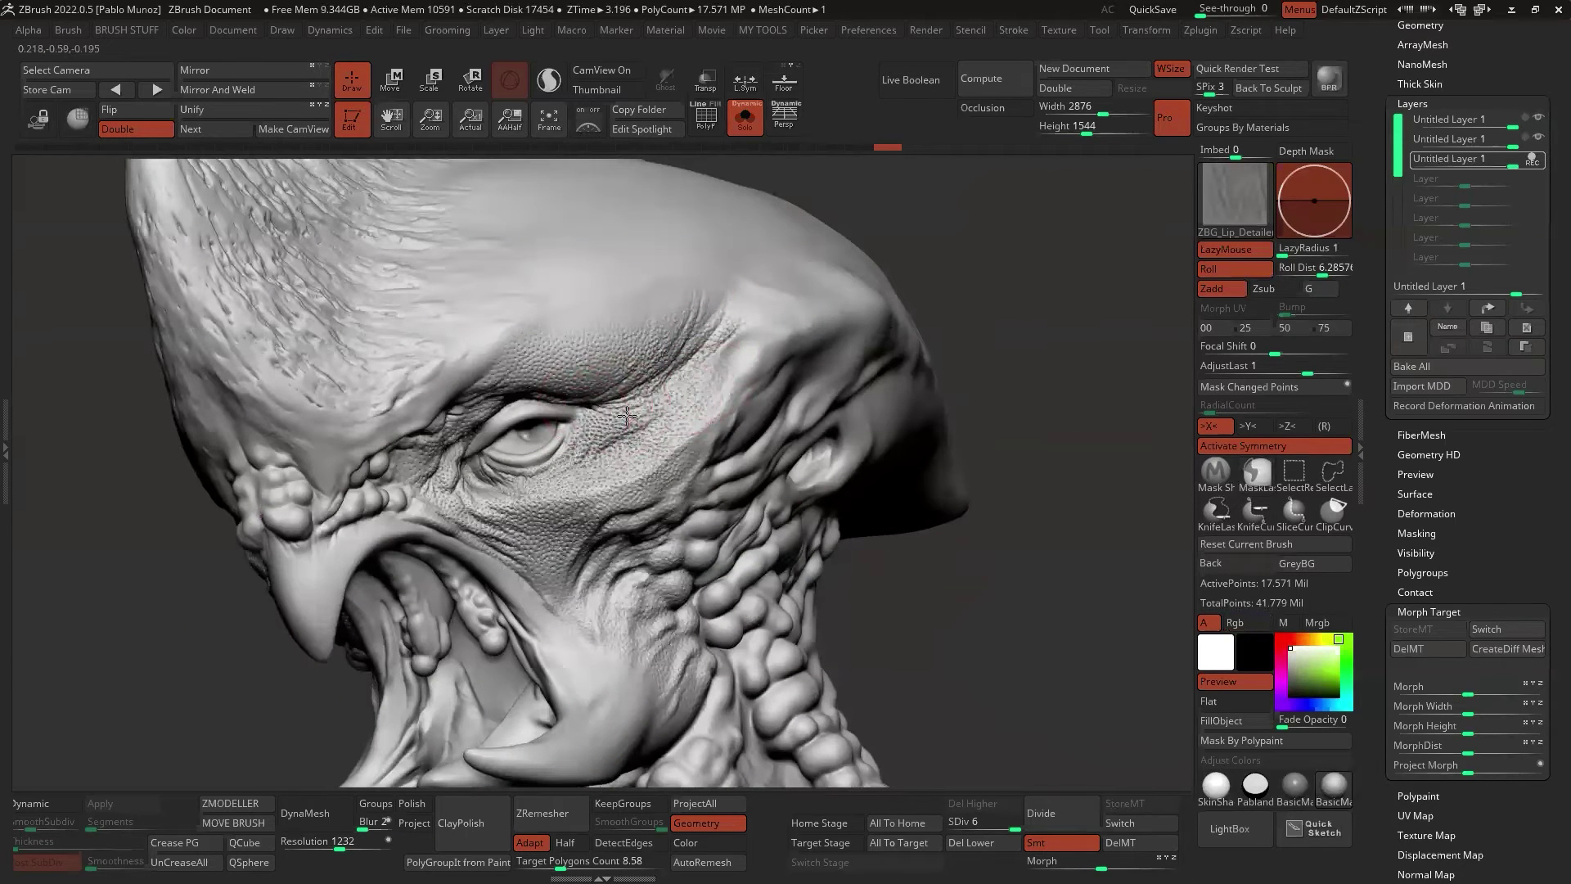
mouse_move(625, 417)
right_mouse_down()
mouse_move(677, 368)
mouse_move(680, 404)
right_mouse_up()
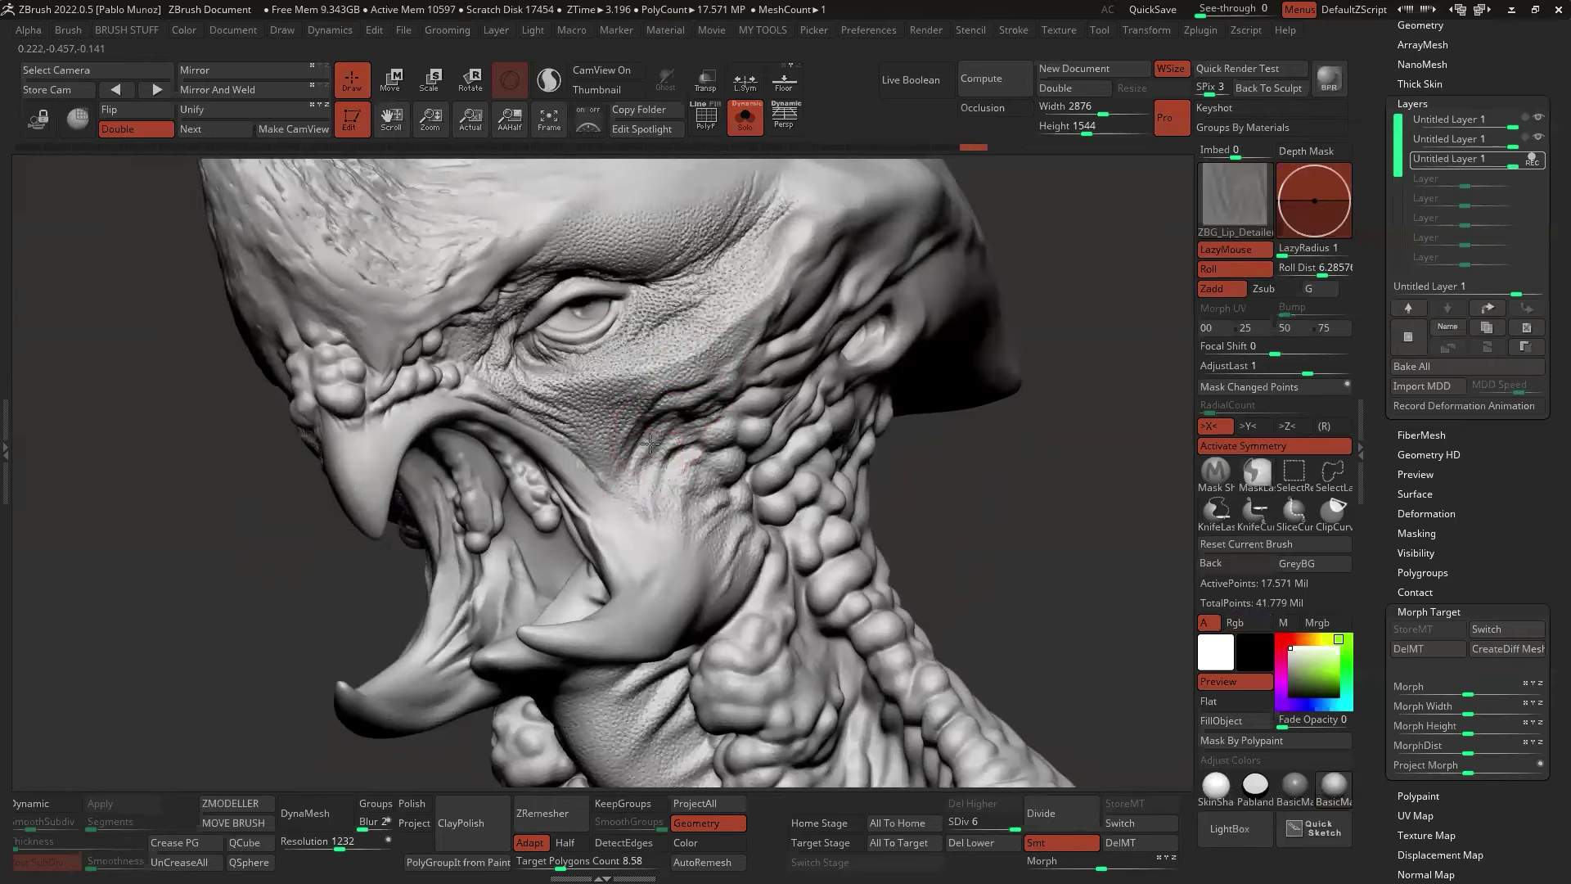
Add wrinkle strokes across the front of the throat beneath the jaw, running in from the bumpy neck ridge
mouse_move(736, 638)
right_mouse_down()
mouse_move(724, 523)
mouse_move(744, 404)
right_mouse_up()
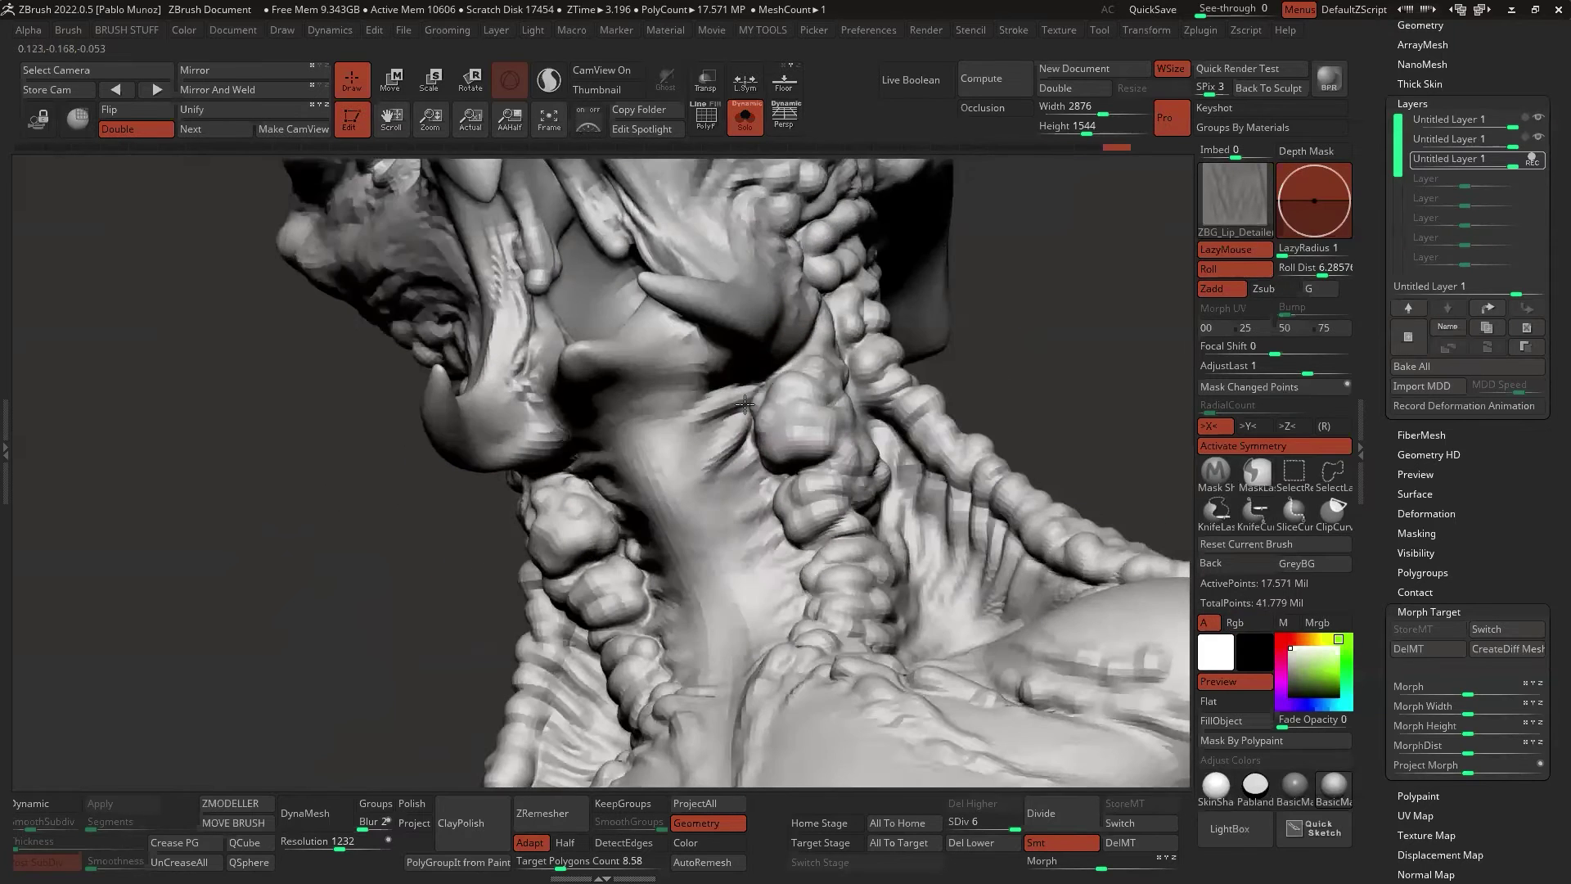
left_click_drag(740, 408, 679, 455)
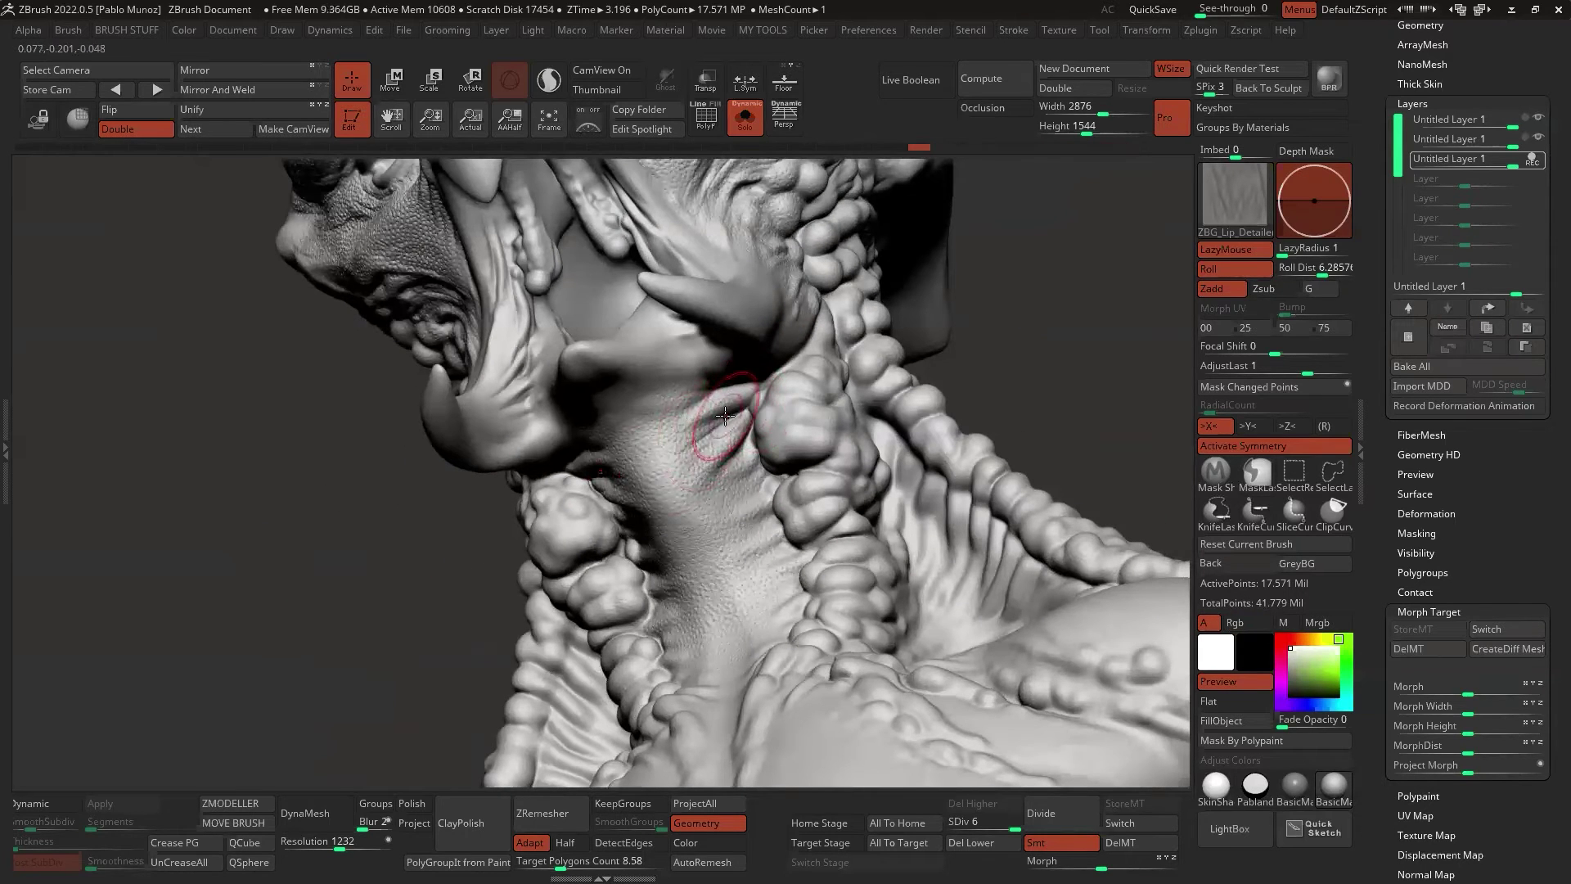
right_click_drag(724, 416, 740, 403)
mouse_move(758, 375)
left_mouse_down()
mouse_move(700, 365)
mouse_move(671, 398)
mouse_move(727, 511)
mouse_move(718, 547)
left_mouse_up()
right_click_drag(778, 542, 825, 473)
left_click_drag(819, 478, 769, 560)
Sculpt fine wrinkles into the folds on the side of the neck above the shoulder
right_click_drag(919, 434, 894, 501)
left_click_drag(891, 502, 820, 522)
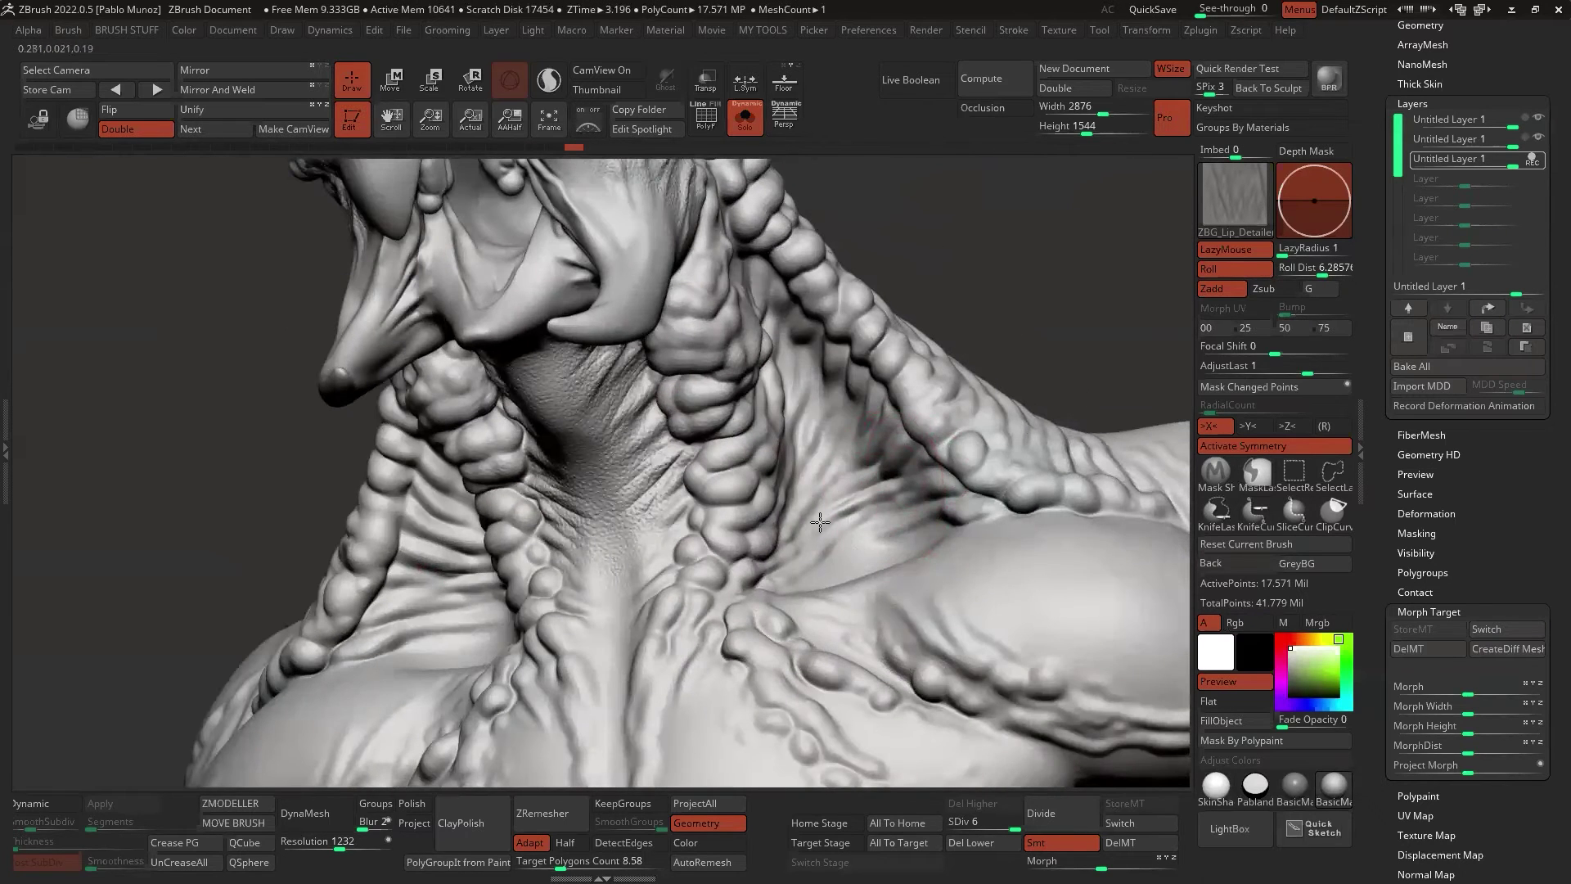
mouse_move(826, 520)
right_mouse_down()
mouse_move(905, 543)
mouse_move(946, 526)
right_mouse_up()
mouse_move(949, 524)
left_mouse_down()
mouse_move(851, 565)
mouse_move(872, 544)
left_mouse_up()
left_click_drag(851, 427, 823, 462)
Add wrinkle strokes to the upper chest beside the midline and around the base of the neck
mouse_move(879, 415)
right_mouse_down()
mouse_move(964, 569)
mouse_move(720, 495)
right_mouse_up()
left_click_drag(717, 499, 710, 586)
right_click_drag(710, 586, 757, 578)
mouse_move(664, 564)
left_mouse_down()
mouse_move(699, 626)
mouse_move(705, 692)
left_mouse_up()
left_click_drag(632, 621, 688, 673)
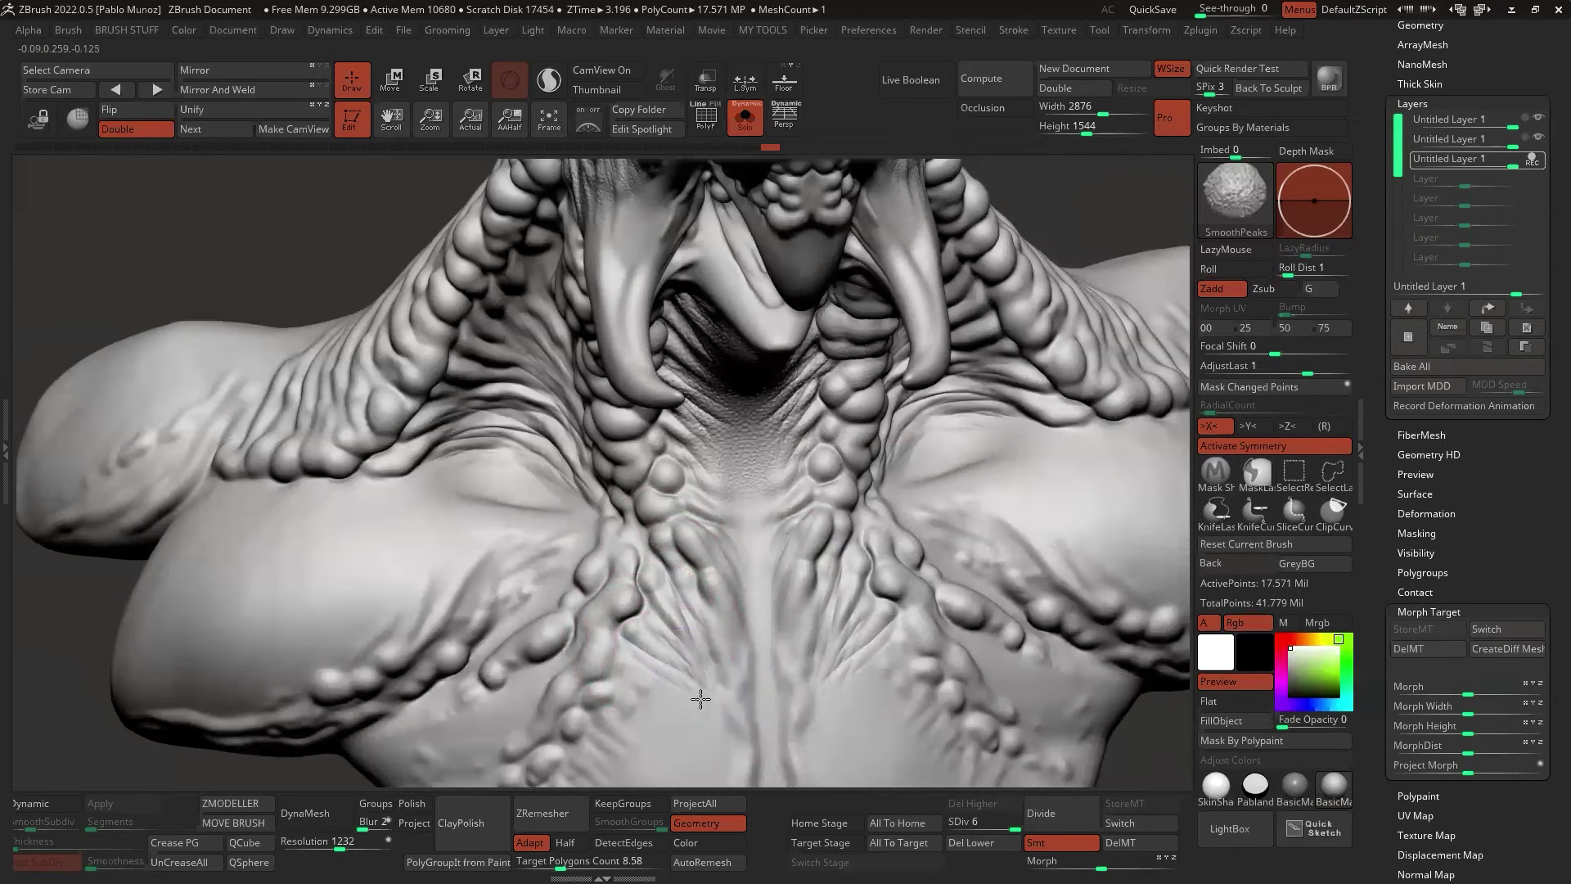
left_click_drag(582, 523, 697, 494)
left_click_drag(506, 483, 706, 514)
right_click_drag(706, 514, 700, 334, "ctrl")
Look through the Insect closeup brushes folder, then load a bumpy ZBGs_Creature brush from the creature skin details folder
mouse_move(891, 466)
right_mouse_down("shift")
mouse_move(839, 355)
mouse_move(925, 409)
mouse_move(919, 561)
right_mouse_up("shift")
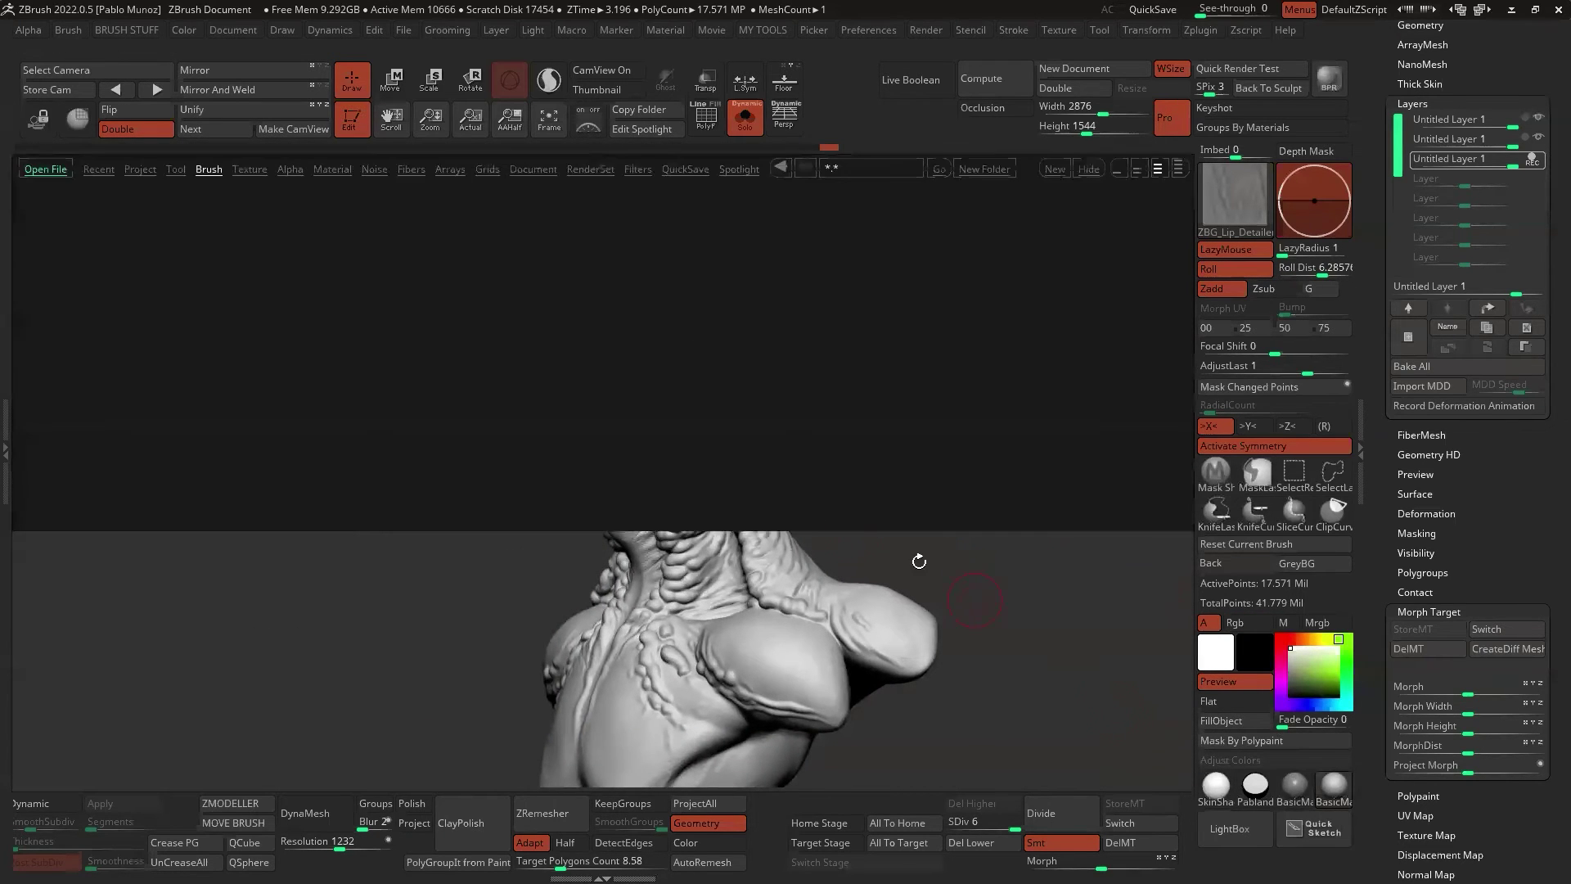
left_click(69, 232)
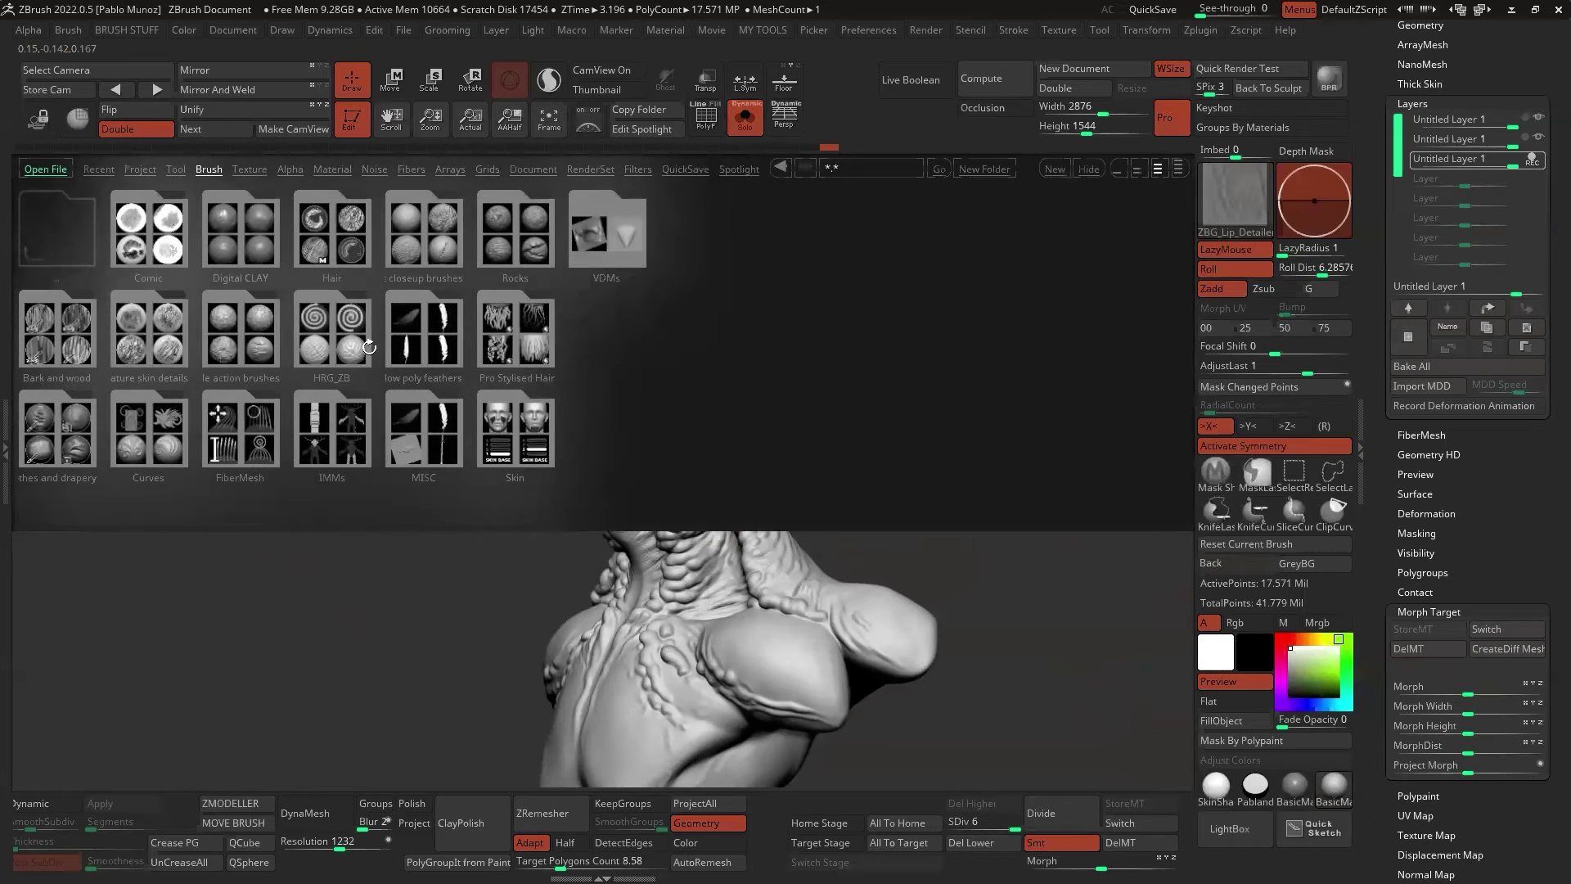
left_click(421, 246)
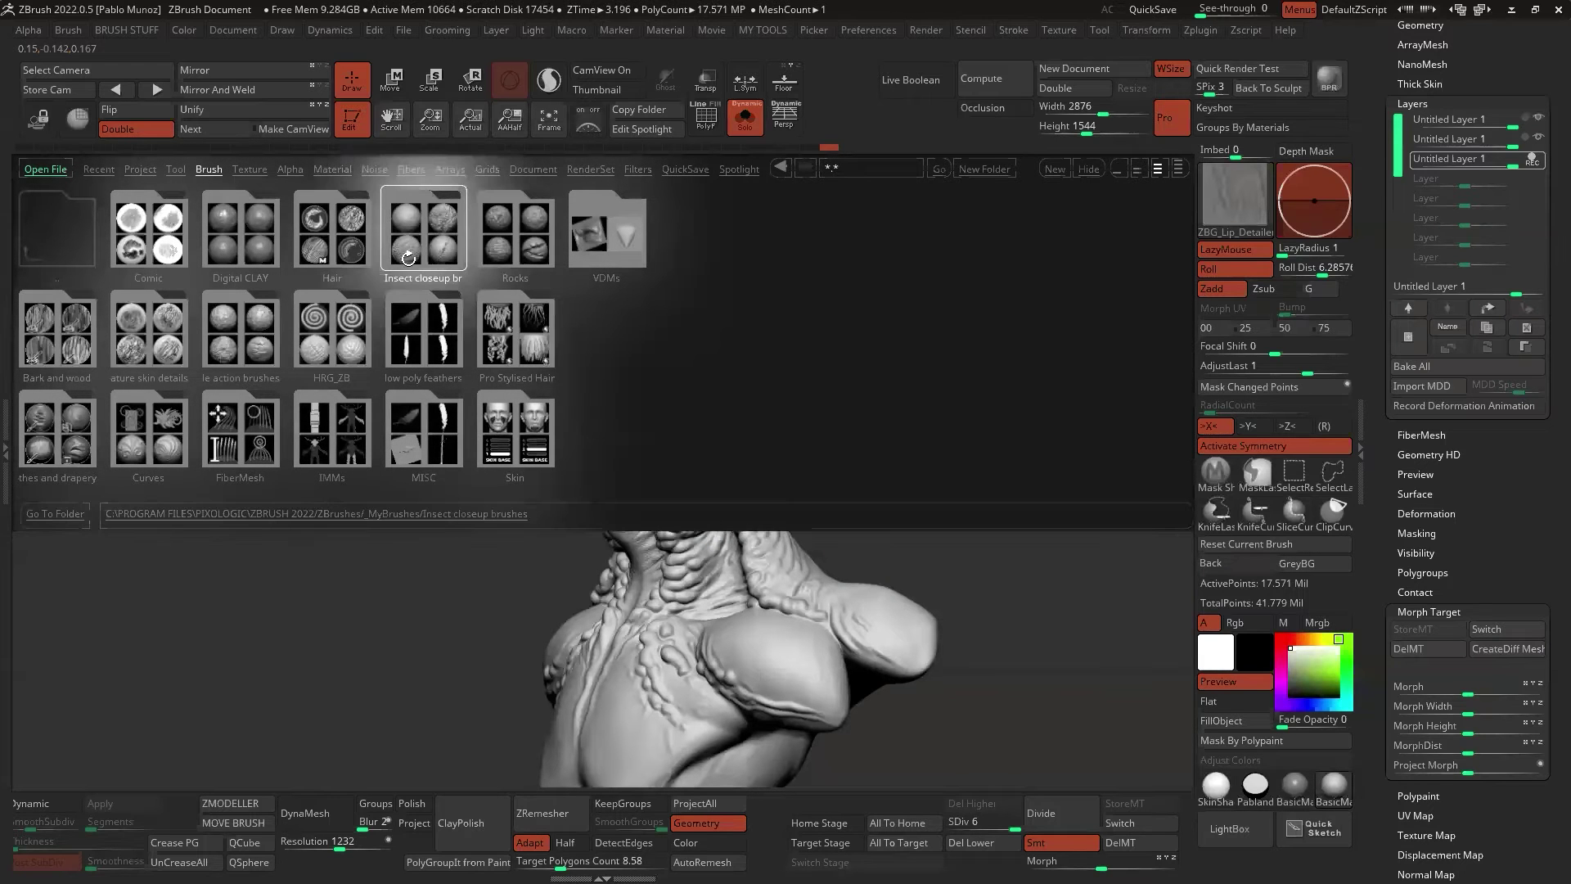
double_click(426, 234)
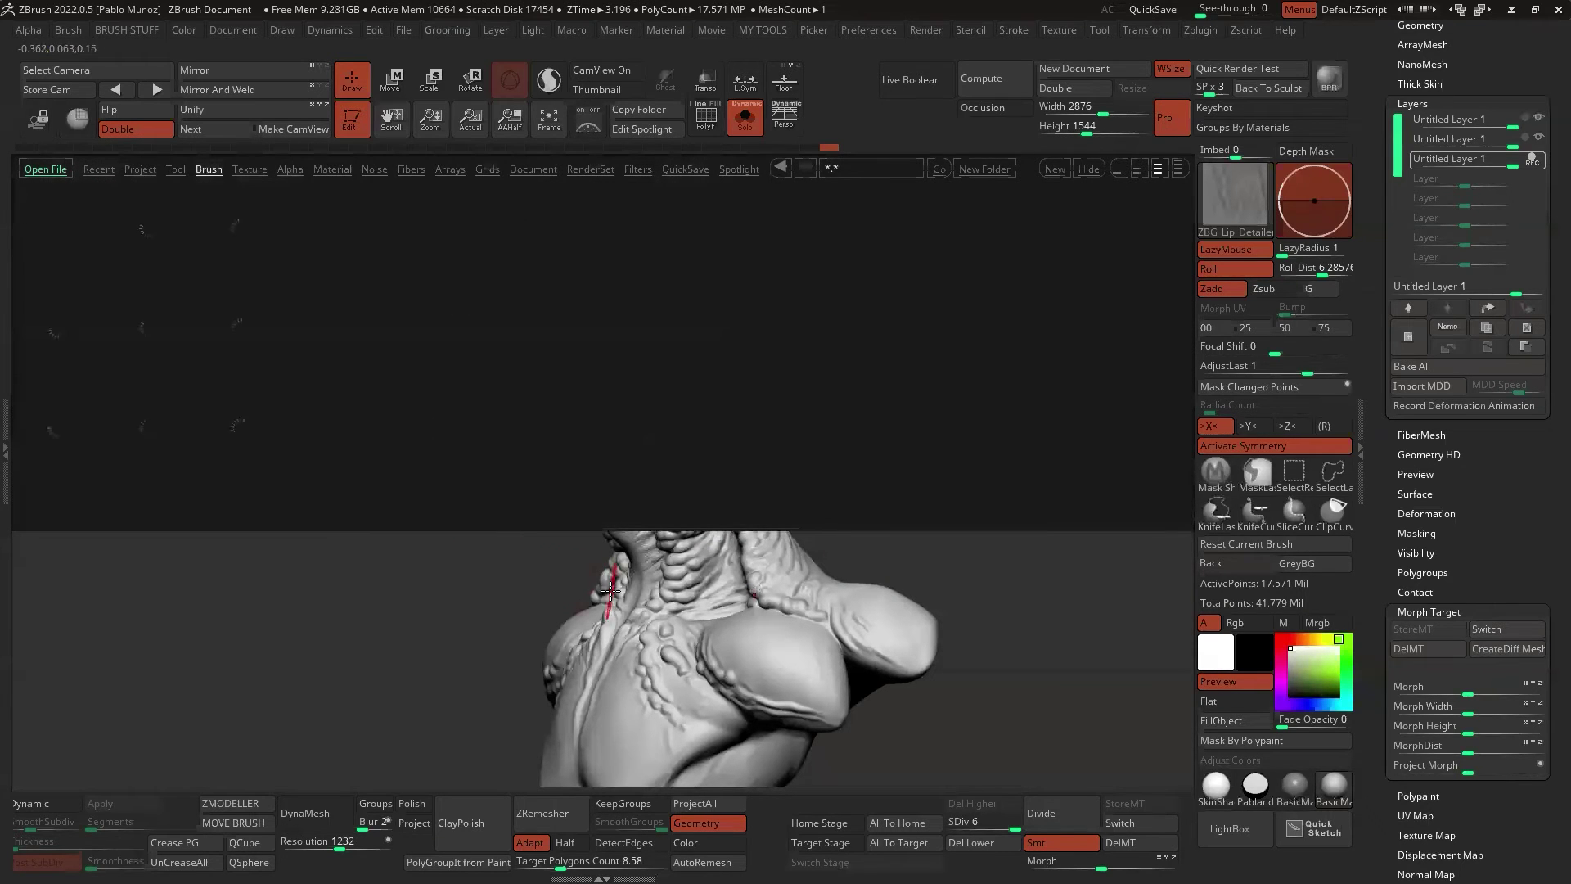
left_click_drag(620, 601, 621, 599)
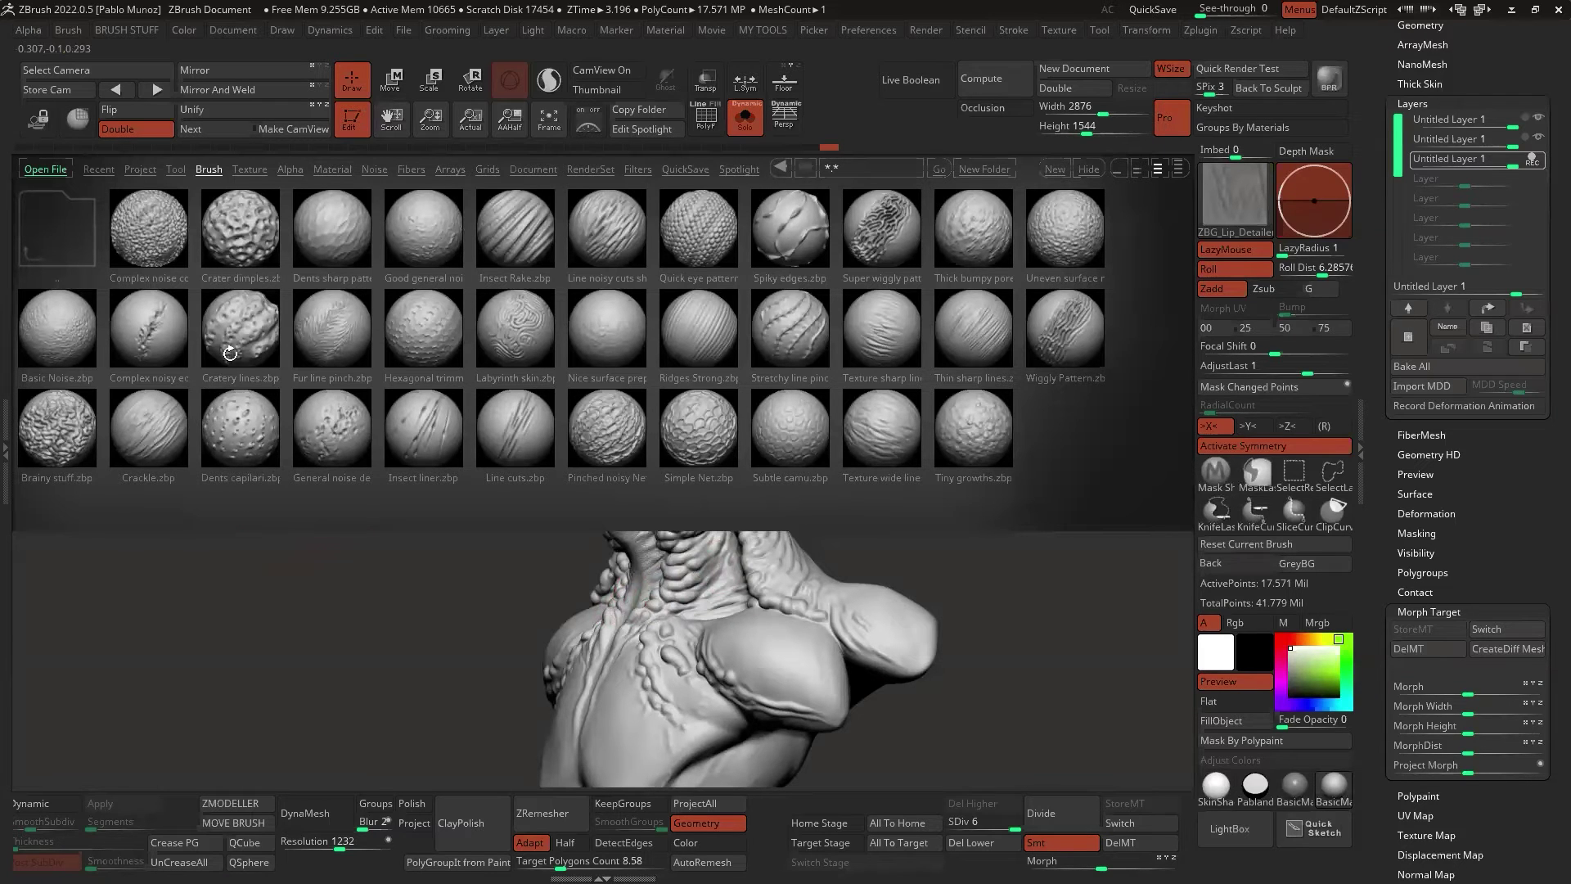
left_click(63, 221)
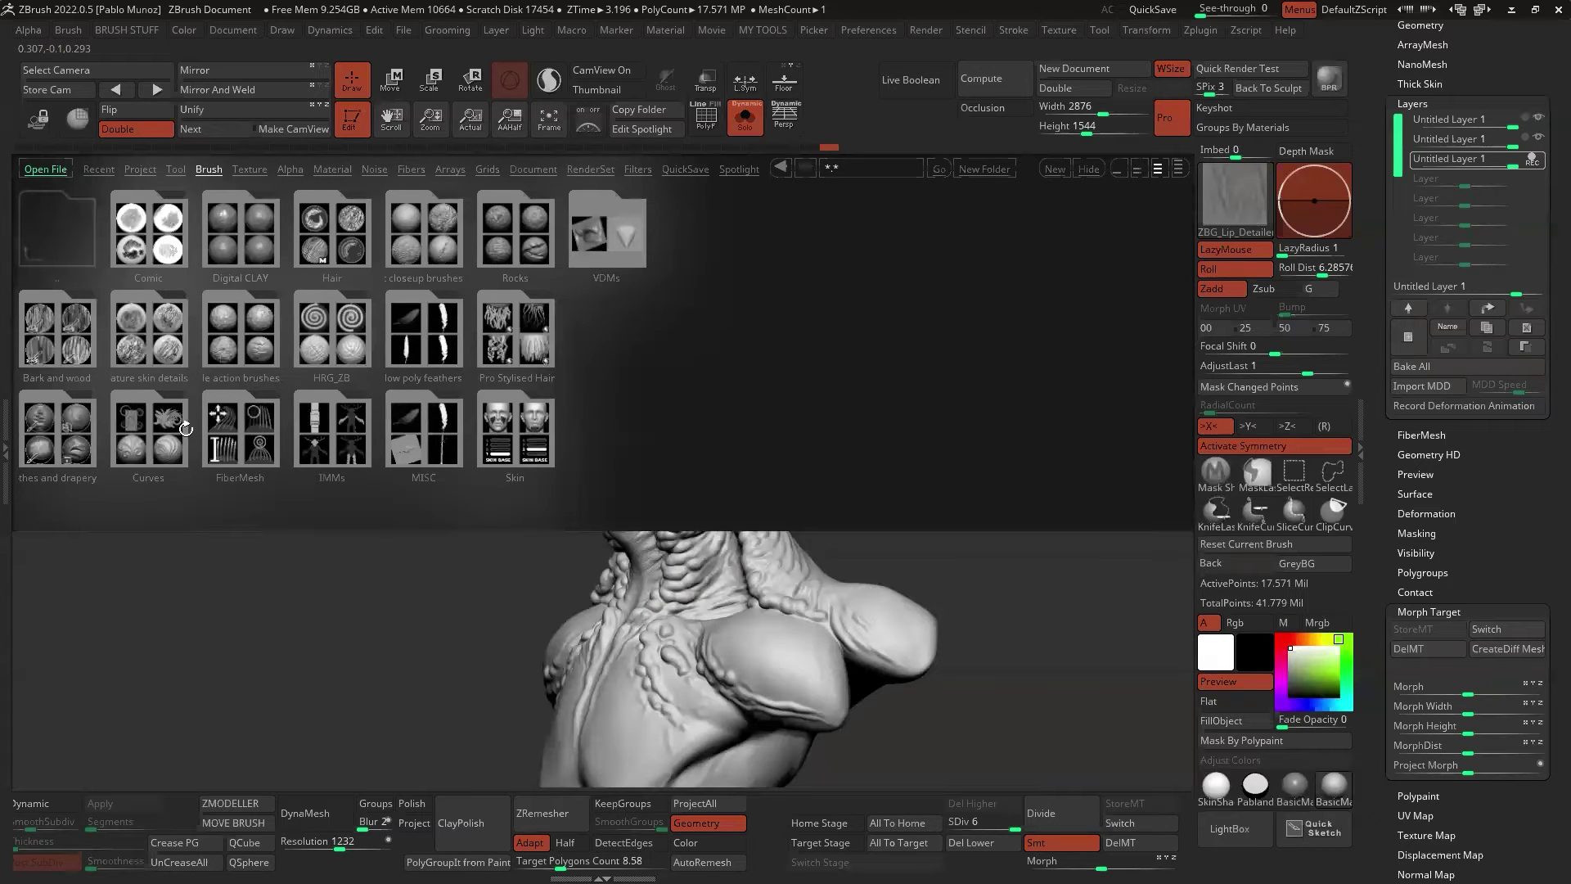
left_click(152, 335)
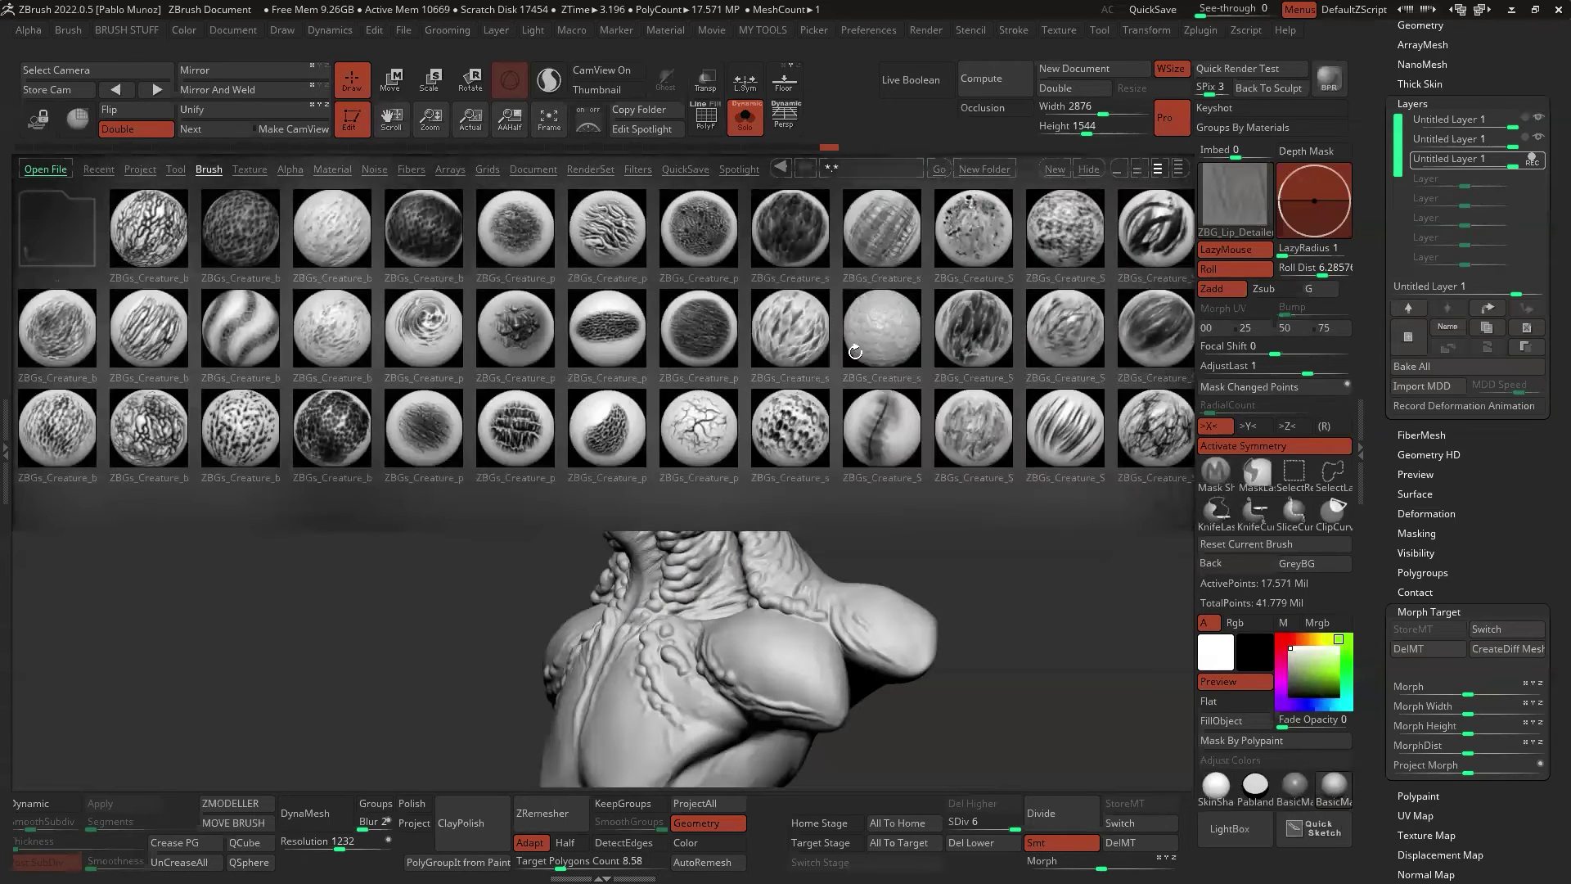
left_click(249, 427)
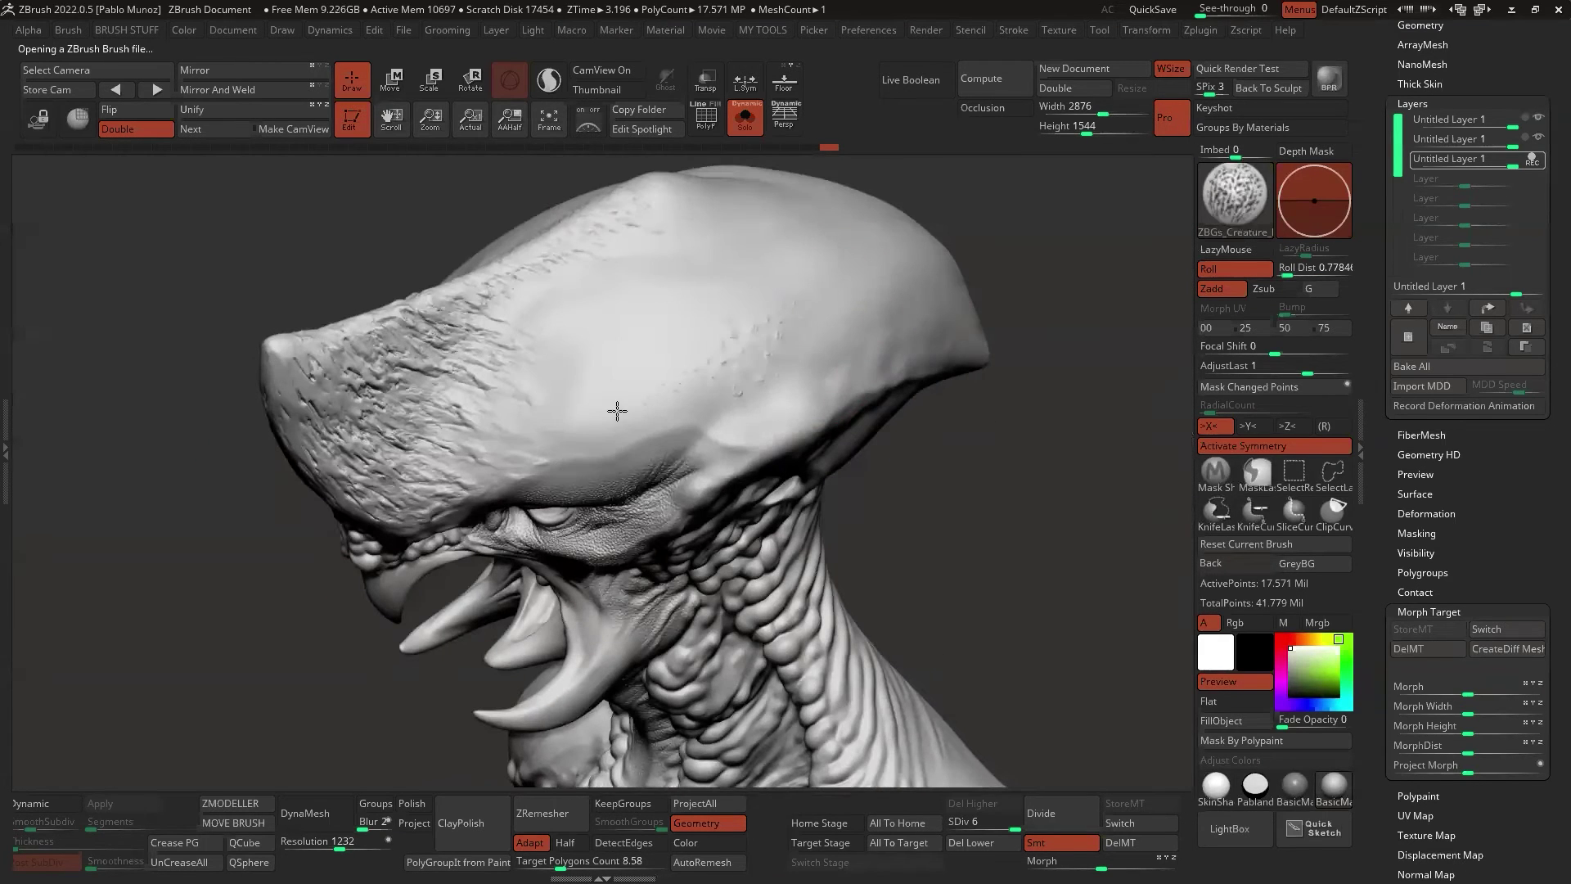
Scatter small raised bumps over the side, back and top of the head crest with the creature skin brush
mouse_move(664, 302)
left_mouse_down()
mouse_move(536, 437)
mouse_move(546, 393)
mouse_move(520, 314)
left_mouse_up()
left_click_drag(573, 395, 504, 438)
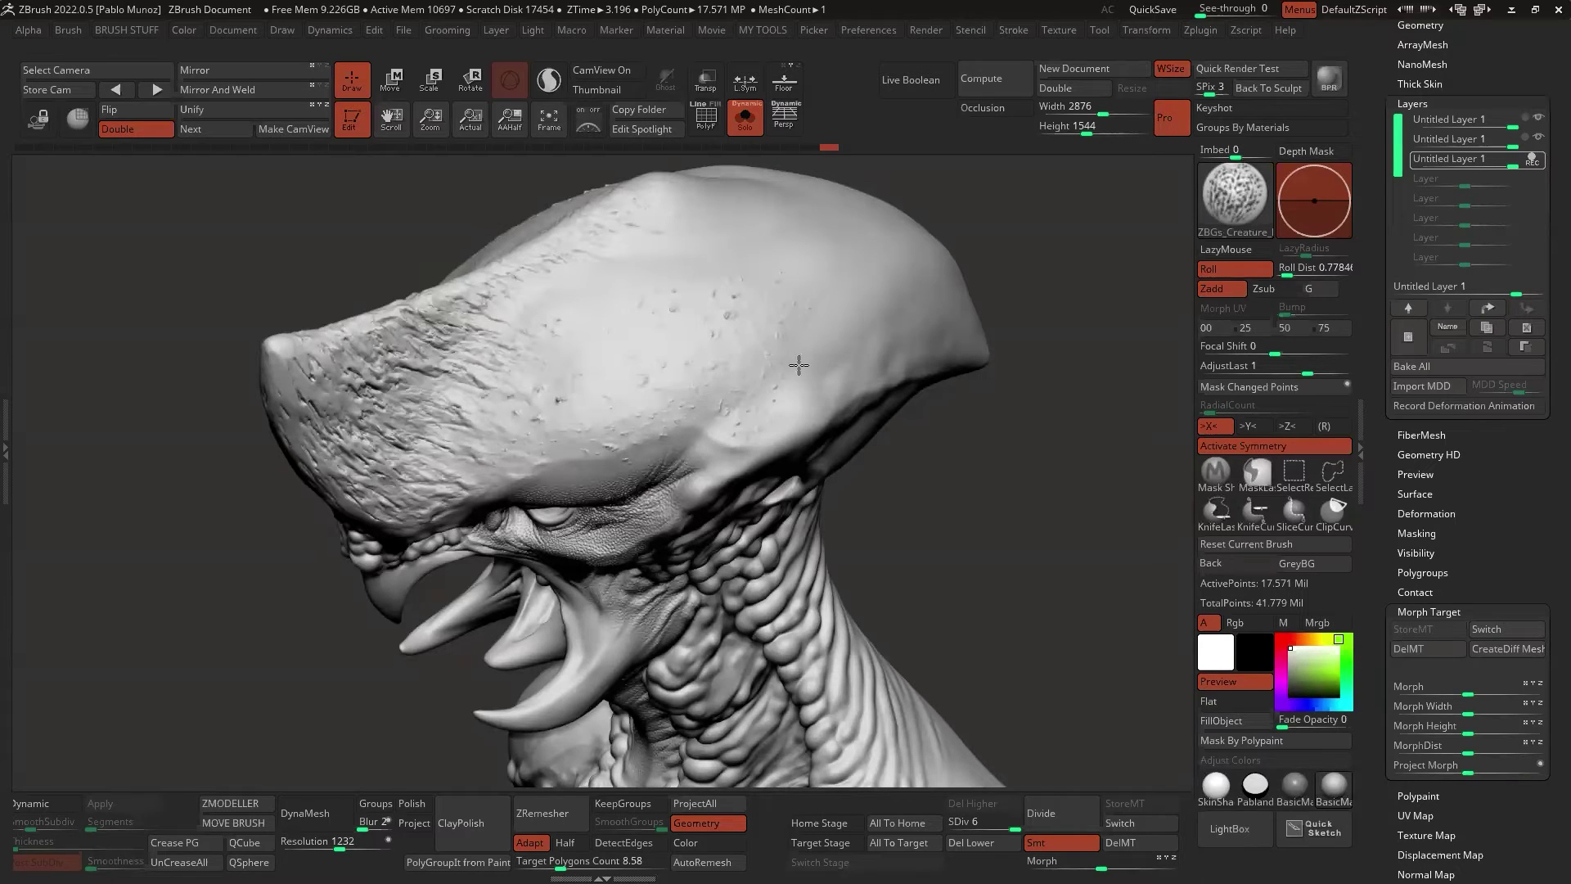
mouse_move(846, 307)
left_mouse_down()
mouse_move(859, 368)
mouse_move(915, 316)
left_mouse_up()
mouse_move(764, 238)
right_mouse_down()
mouse_move(702, 410)
mouse_move(687, 333)
right_mouse_up()
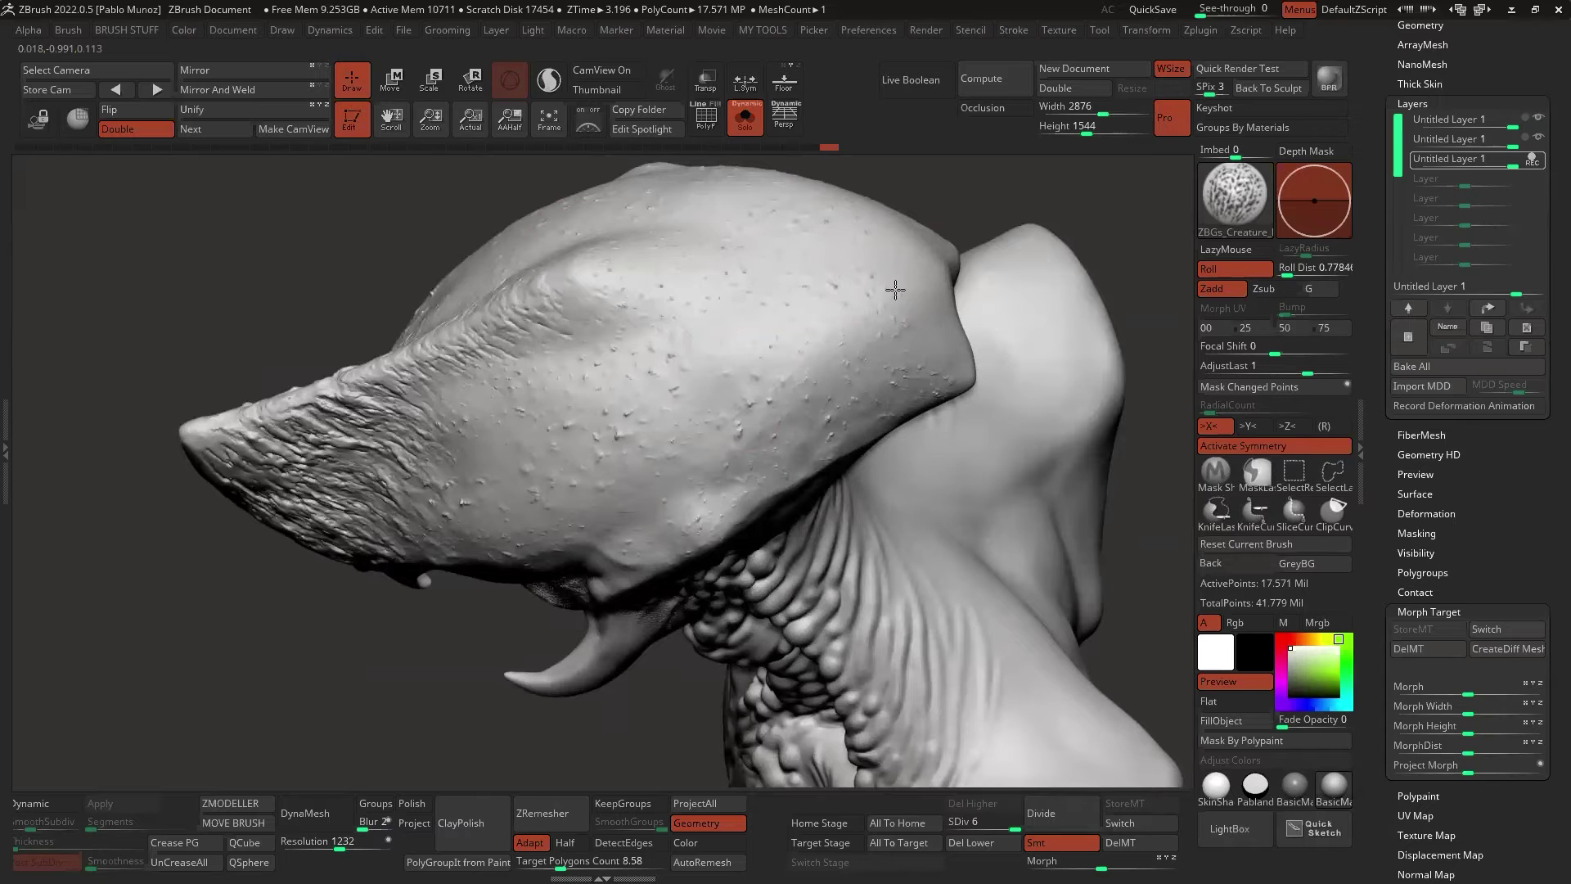
mouse_move(852, 360)
right_mouse_down()
mouse_move(718, 455)
mouse_move(810, 309)
mouse_move(681, 492)
mouse_move(673, 473)
mouse_move(701, 497)
mouse_move(748, 496)
right_mouse_up()
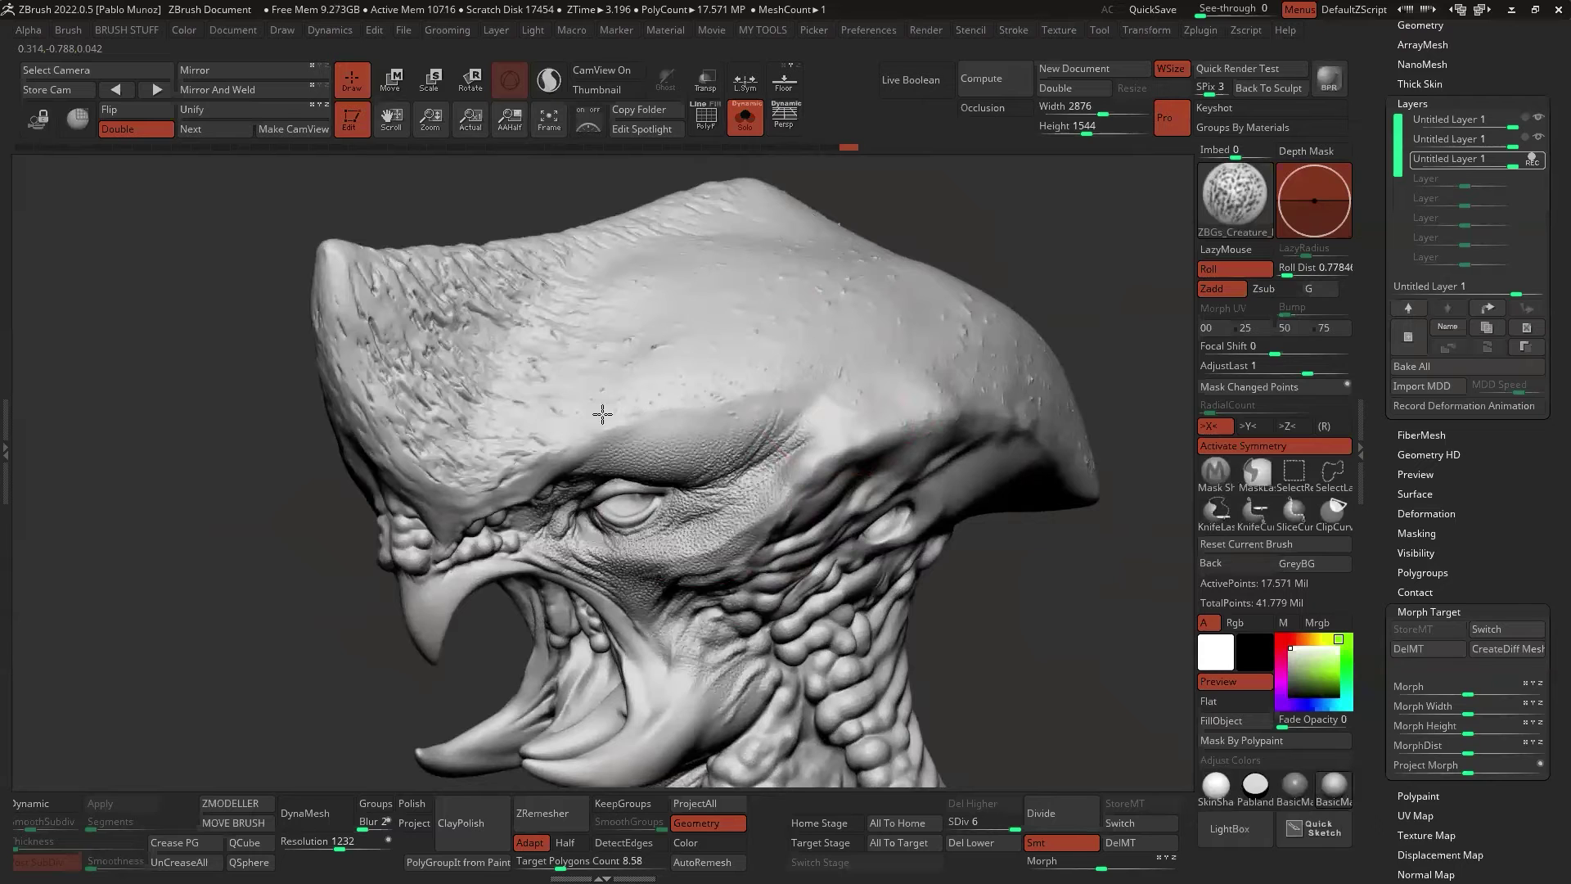
Extend the raised bumps across the forehead between the rough front crest and the brow
mouse_move(613, 355)
left_mouse_down()
mouse_move(579, 263)
mouse_move(644, 328)
left_mouse_up()
mouse_move(666, 297)
right_mouse_down()
mouse_move(894, 351)
mouse_move(872, 395)
right_mouse_up()
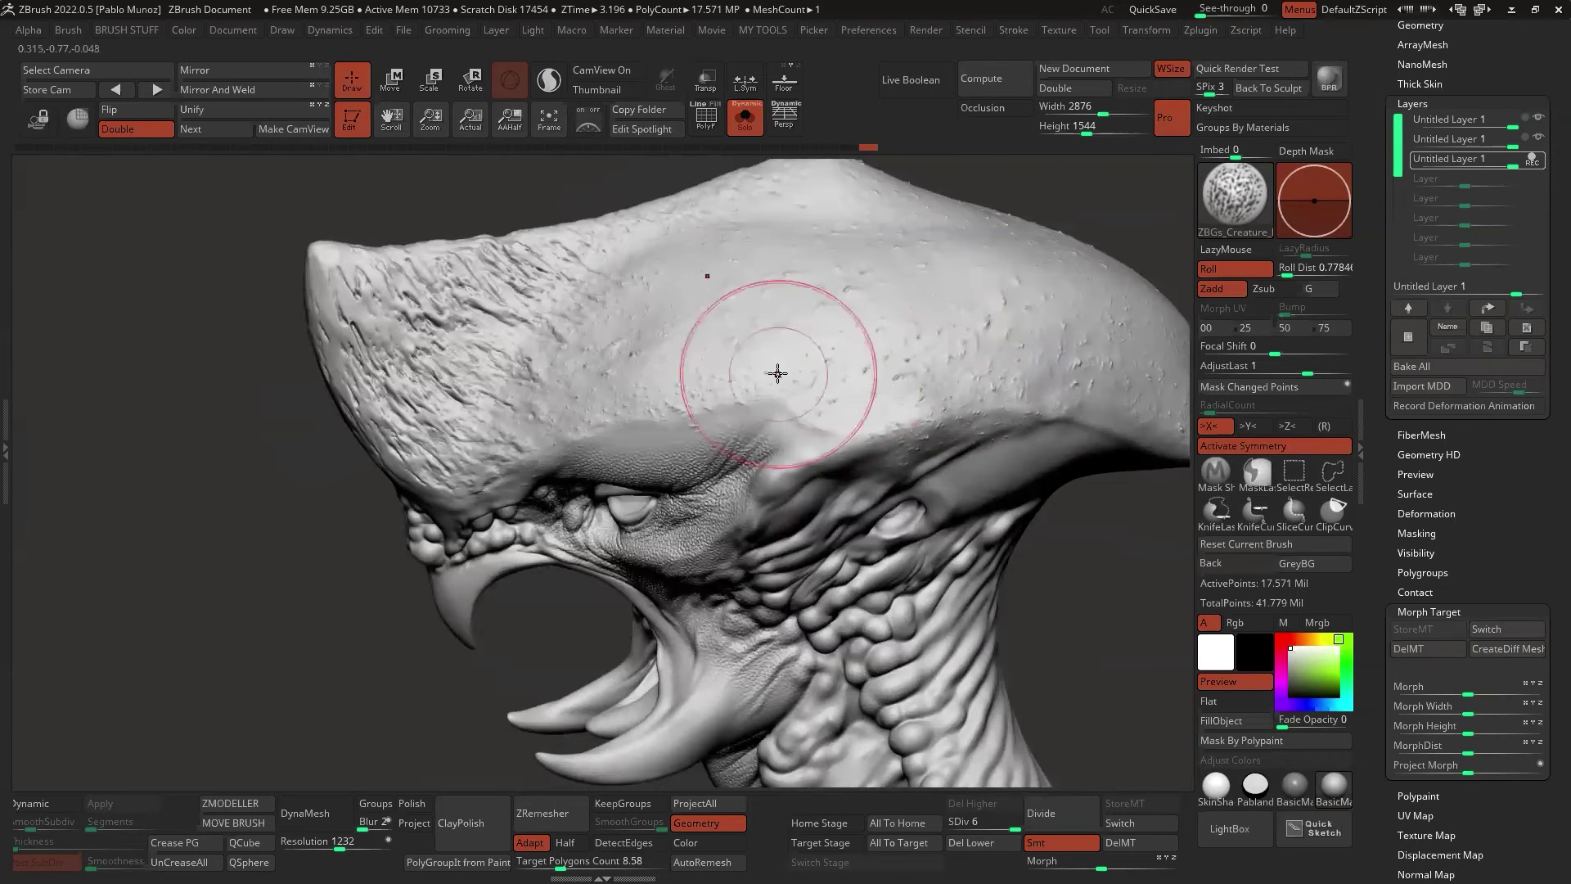
right_click_drag(789, 368, 767, 405)
left_click_drag(768, 405, 614, 454)
Sculpt finer bumps along the brow above the eye with a smaller brush and smooth the area beside the eye
mouse_move(756, 444)
right_mouse_down("ctrl")
mouse_move(655, 495)
mouse_move(666, 424)
right_mouse_up("ctrl")
key("space")
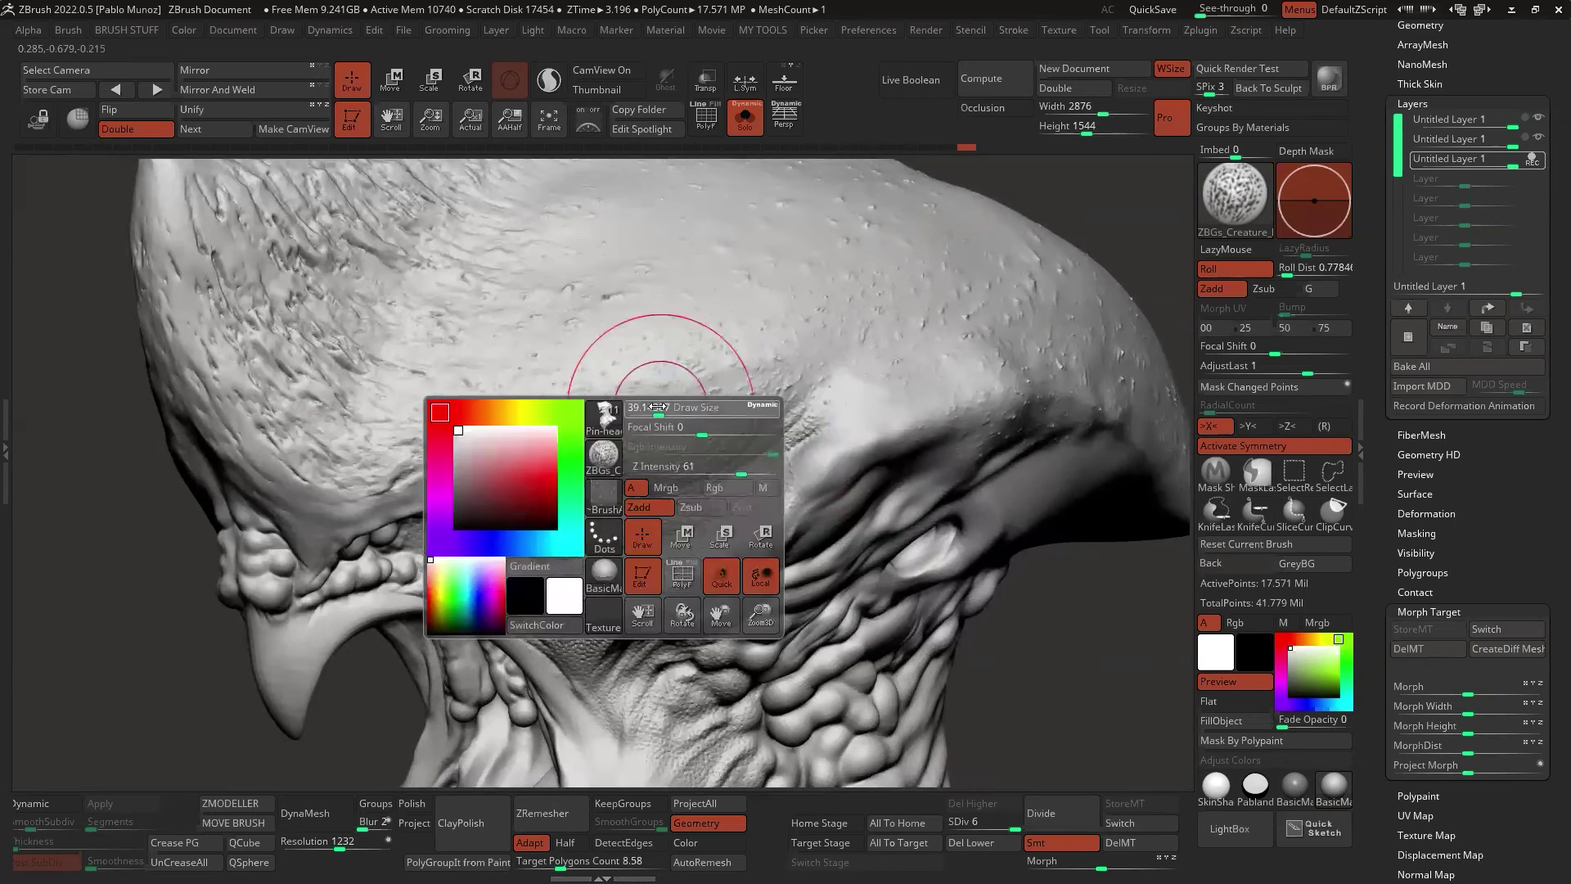
left_click_drag(651, 455, 765, 374)
left_click_drag(773, 427, 847, 391)
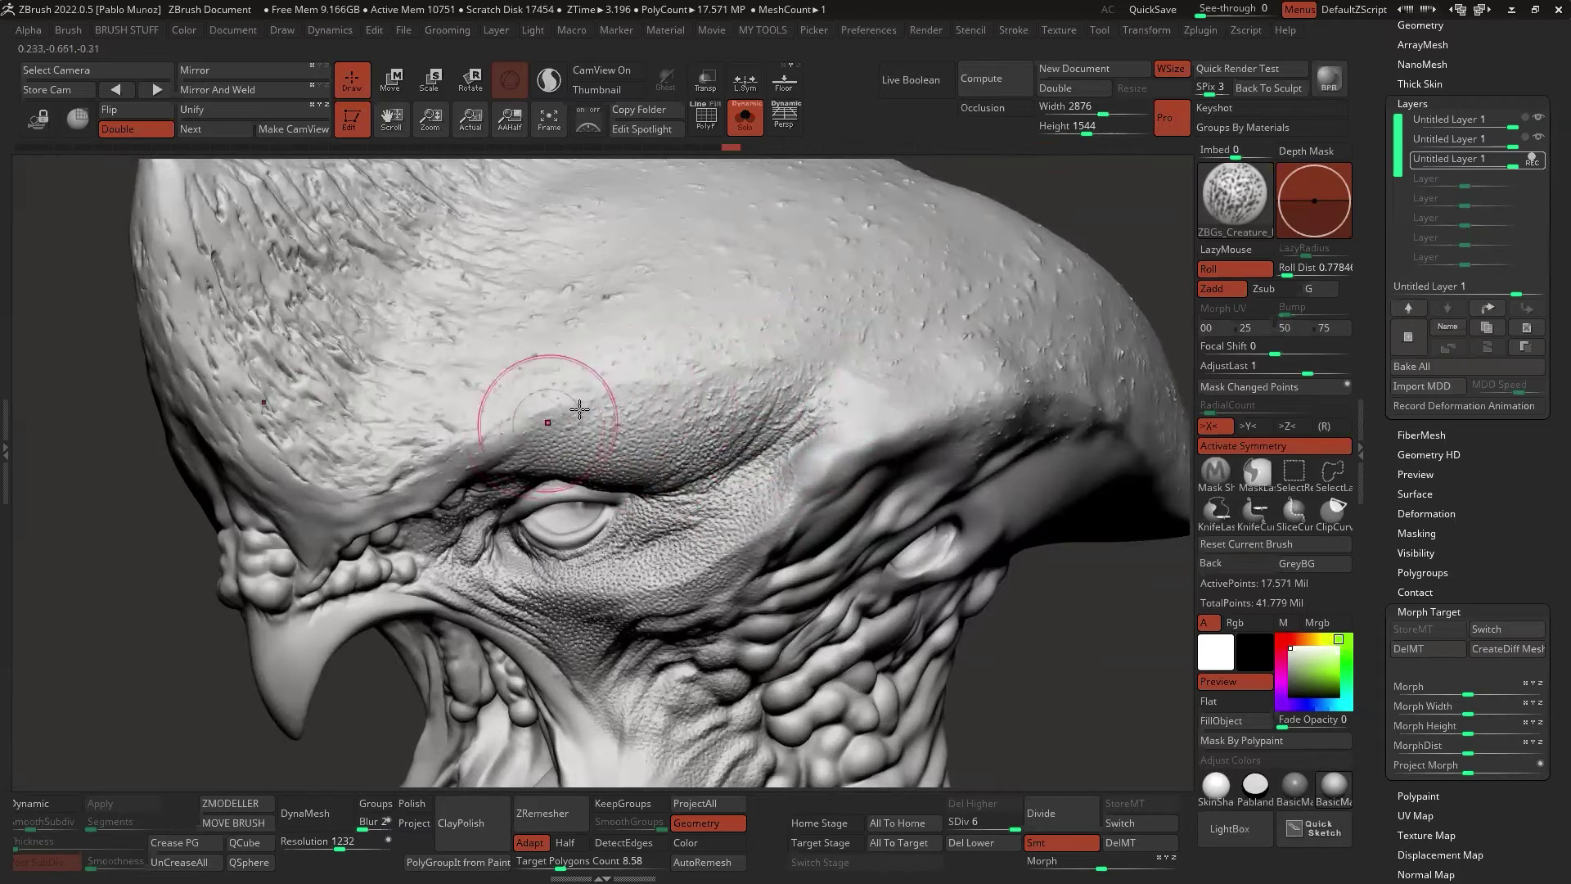
mouse_move(775, 400)
left_mouse_down()
mouse_move(720, 460)
mouse_move(832, 388)
mouse_move(847, 399)
left_mouse_up()
mouse_move(851, 385)
left_mouse_down()
mouse_move(829, 421)
mouse_move(791, 400)
left_mouse_up()
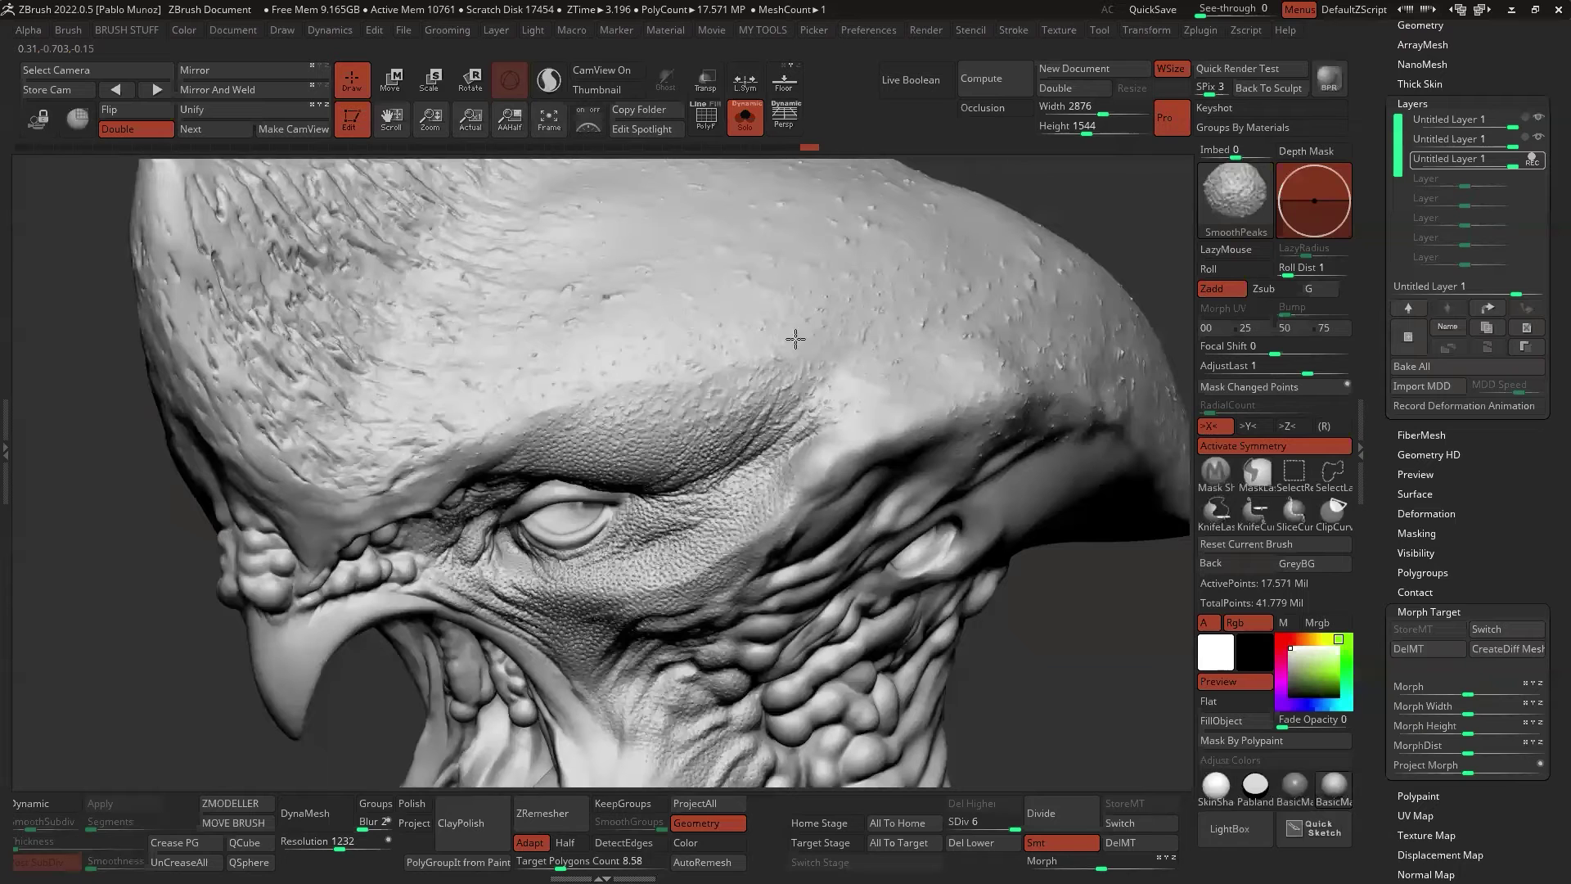
mouse_move(869, 409)
left_mouse_down("shift")
mouse_move(866, 390)
mouse_move(871, 419)
left_mouse_up("shift")
left_click_drag(720, 482, 751, 488, "shift")
Examine the detailed bust from several angles and locate its newest sculpt layer in the layer list
mouse_move(750, 488)
right_mouse_down("ctrl")
mouse_move(912, 573)
mouse_move(904, 519)
right_mouse_up("ctrl")
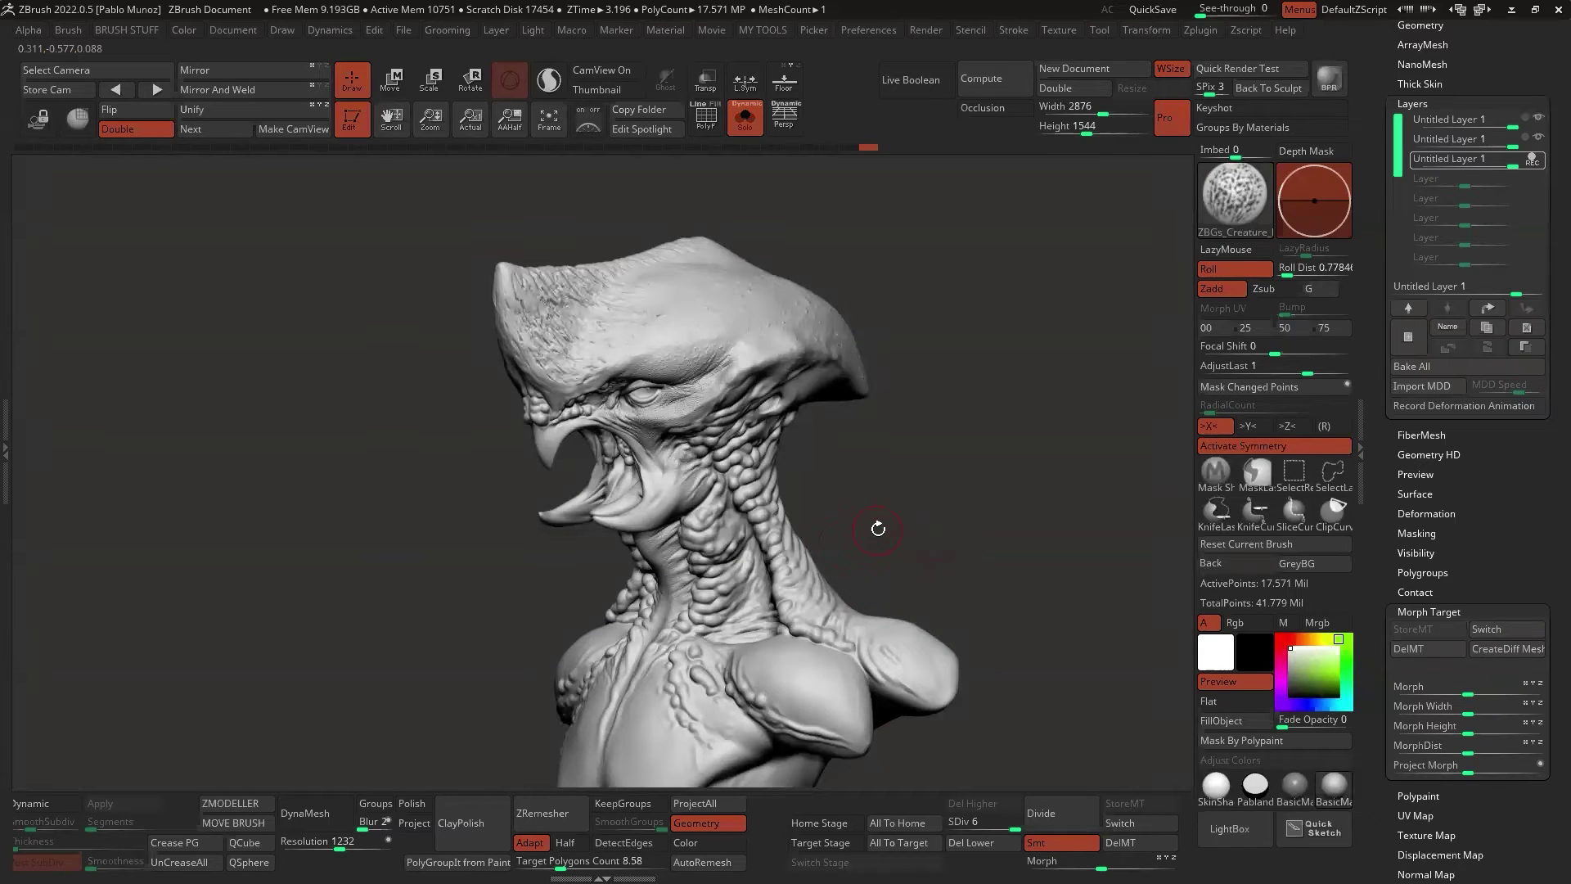
left_click_drag(876, 481, 798, 406)
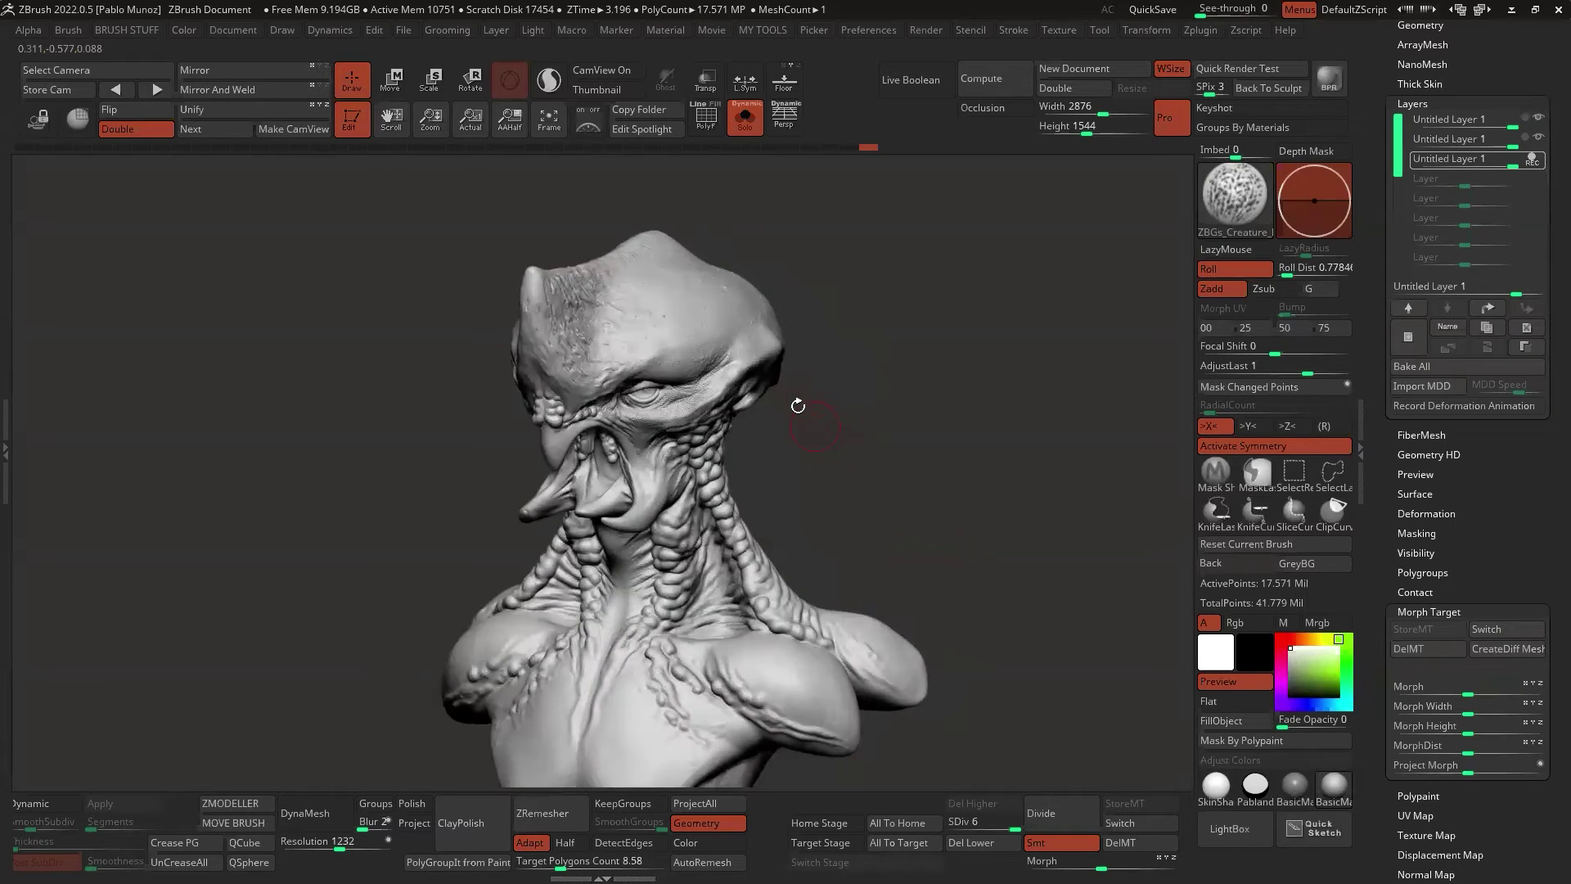
left_click_drag(869, 478, 825, 411)
left_click_drag(869, 458, 897, 479)
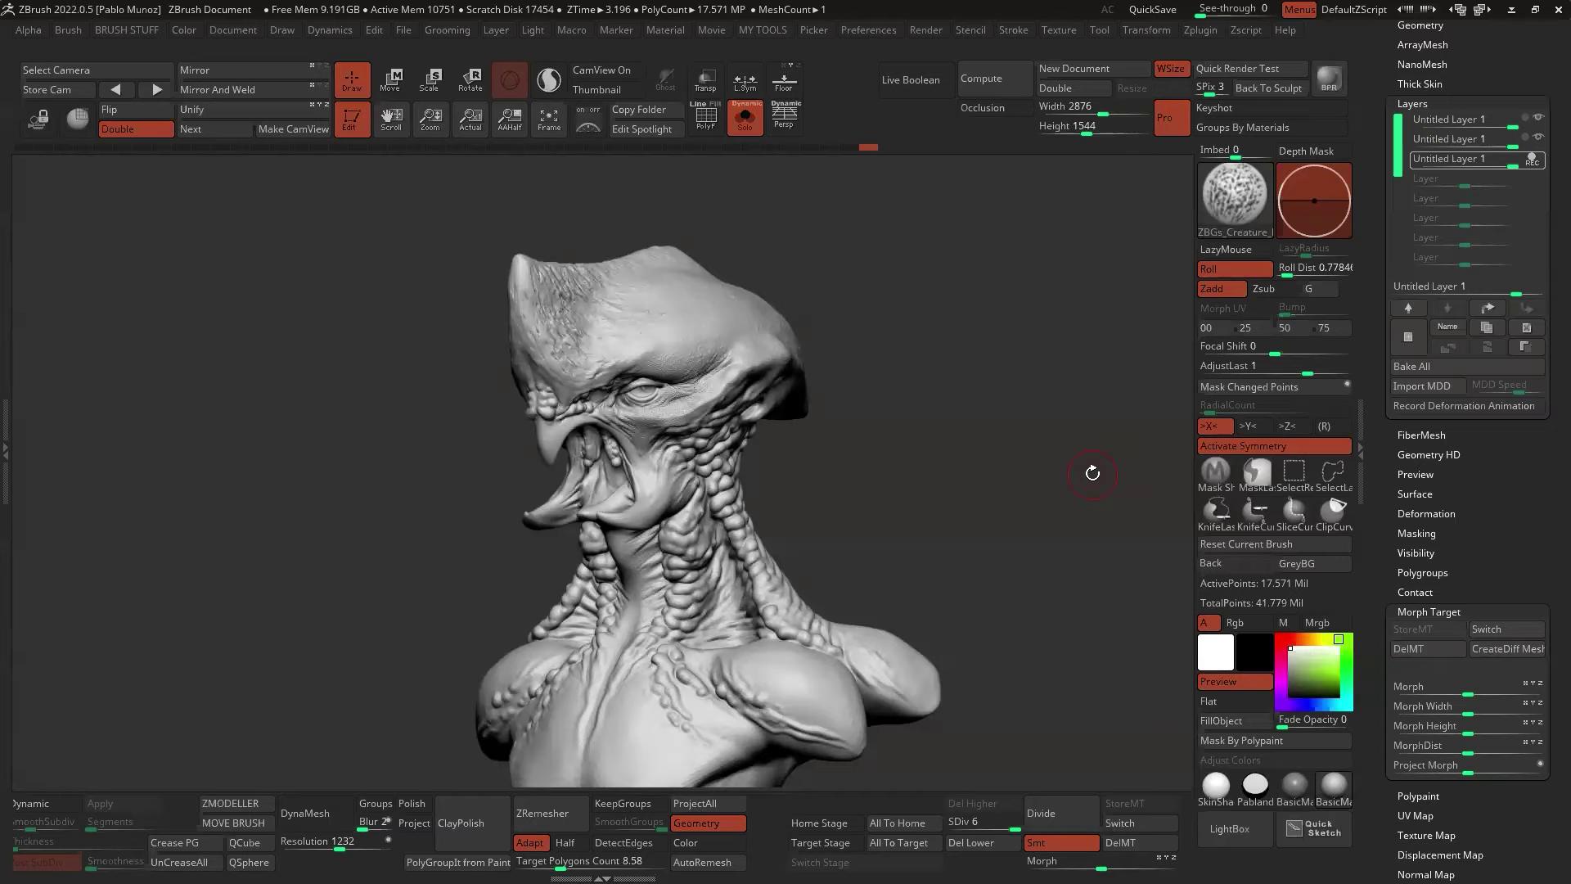
left_click_drag(991, 533, 927, 534)
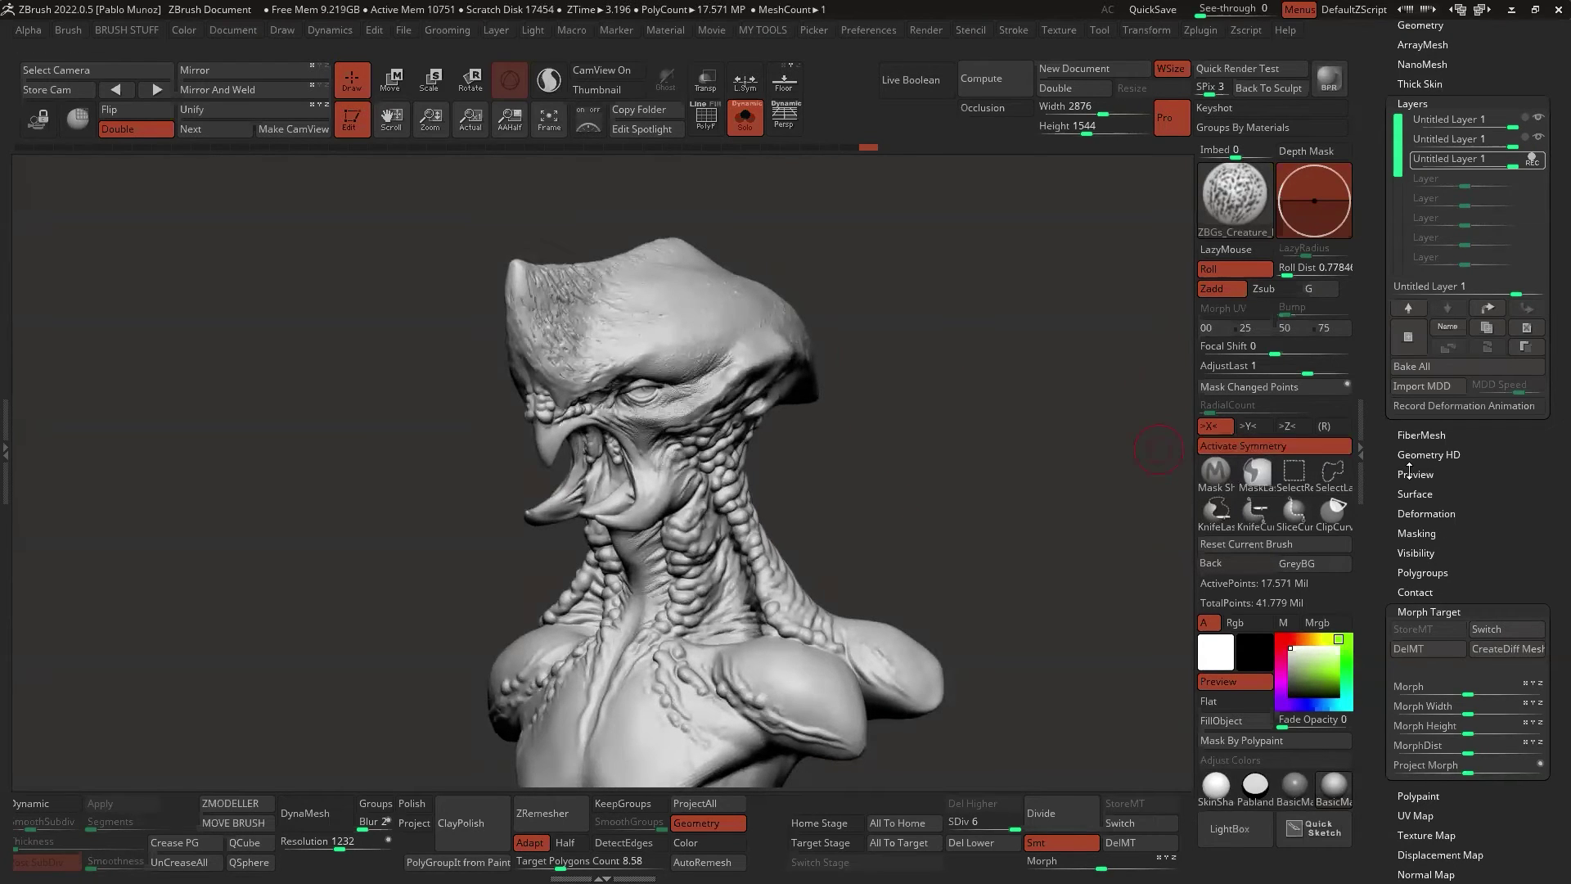
scroll(1391, 507, "up", 10)
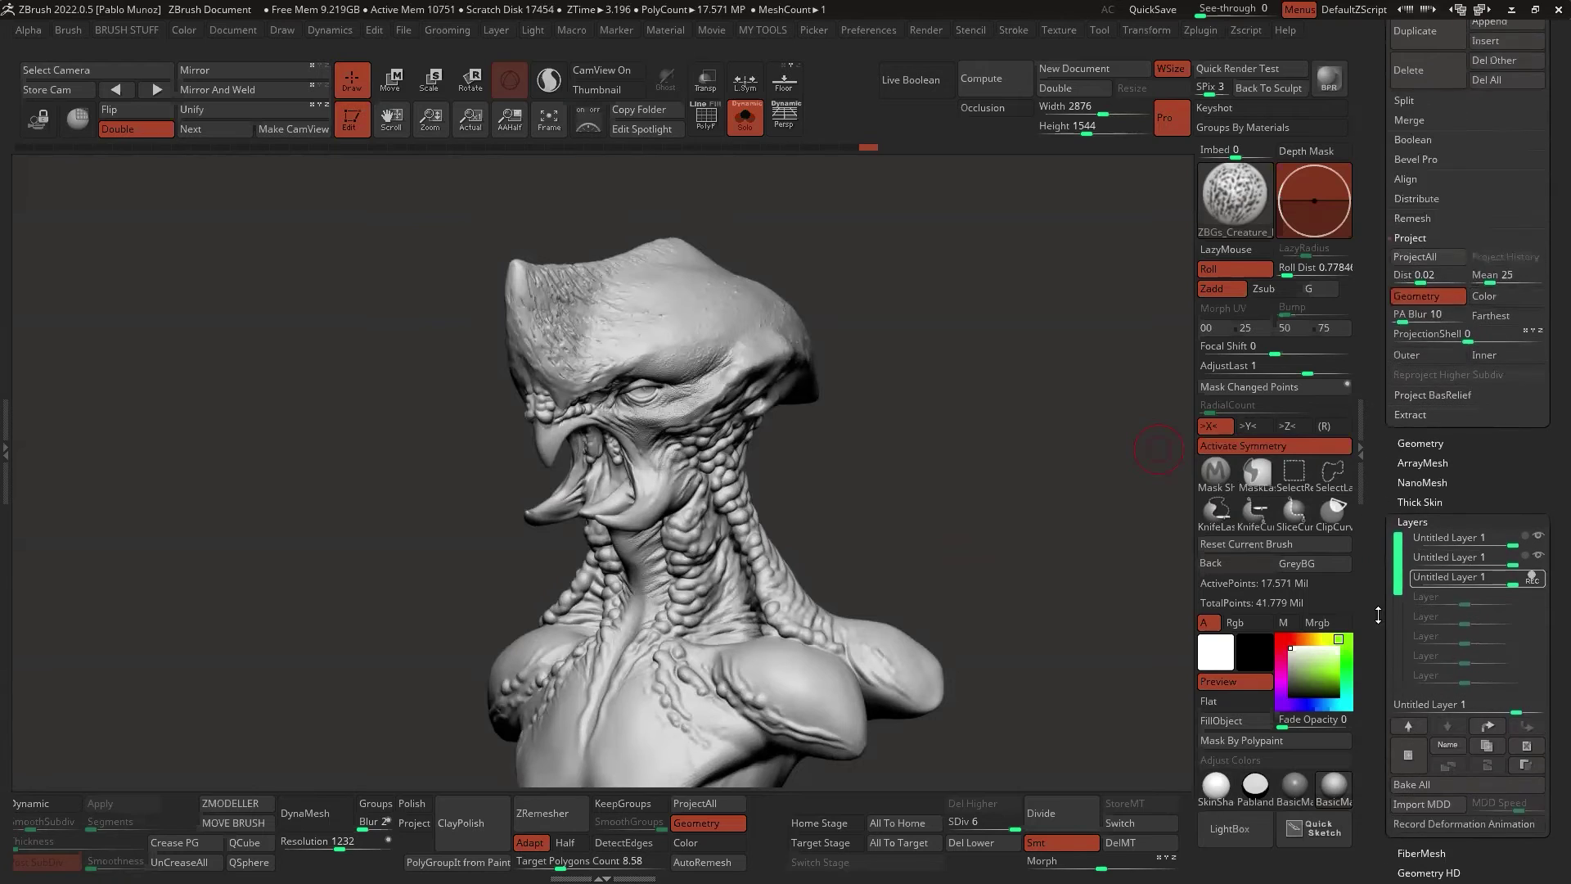
scroll(1376, 626, "down", 3)
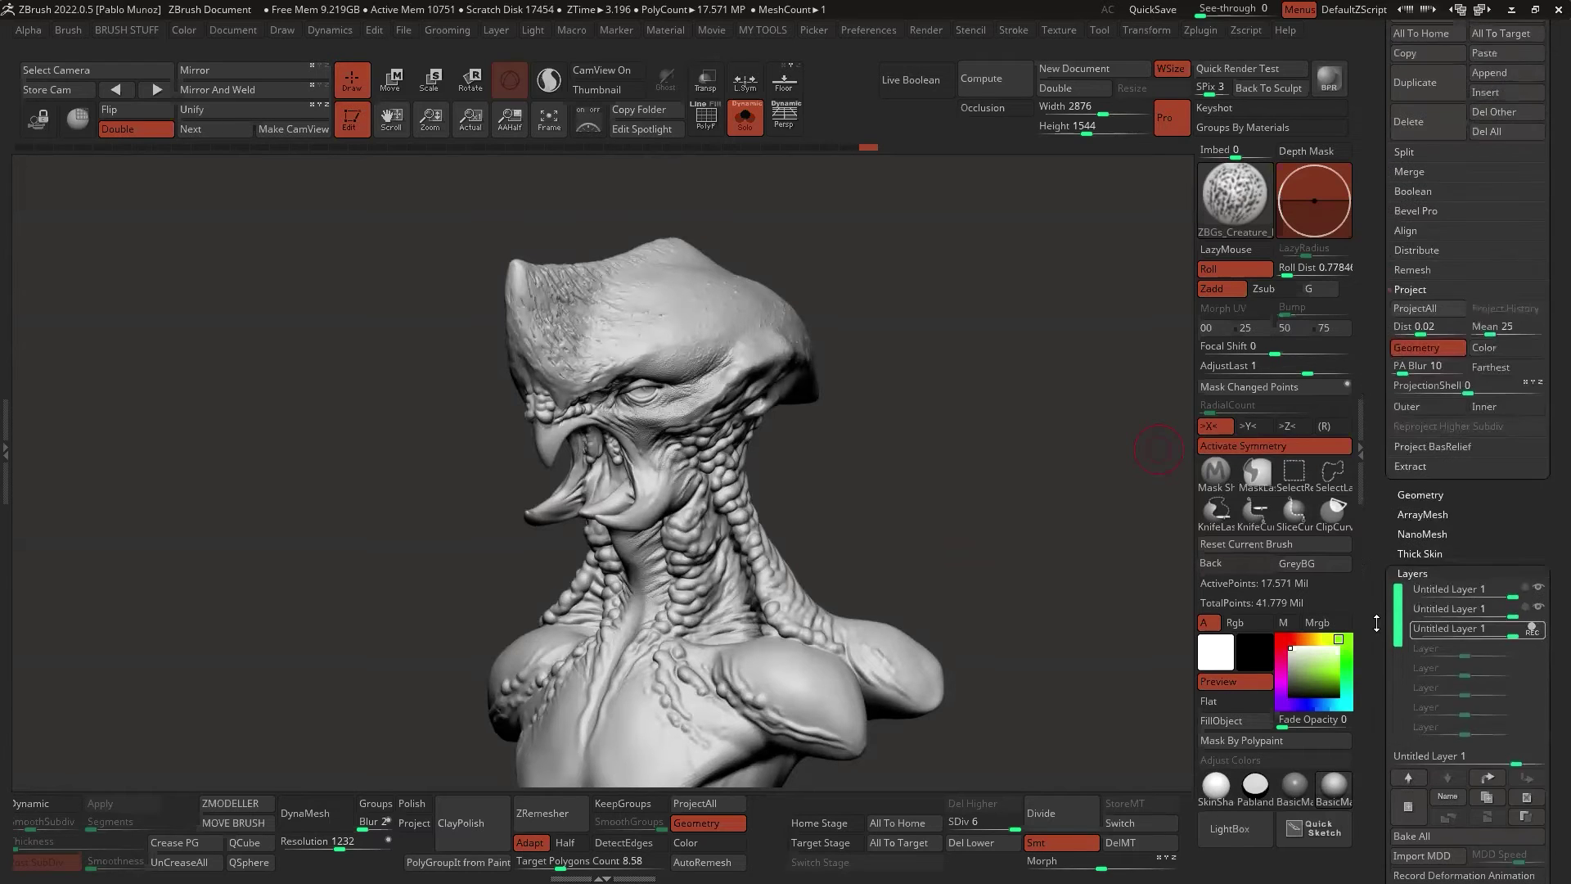
mouse_move(1535, 525)
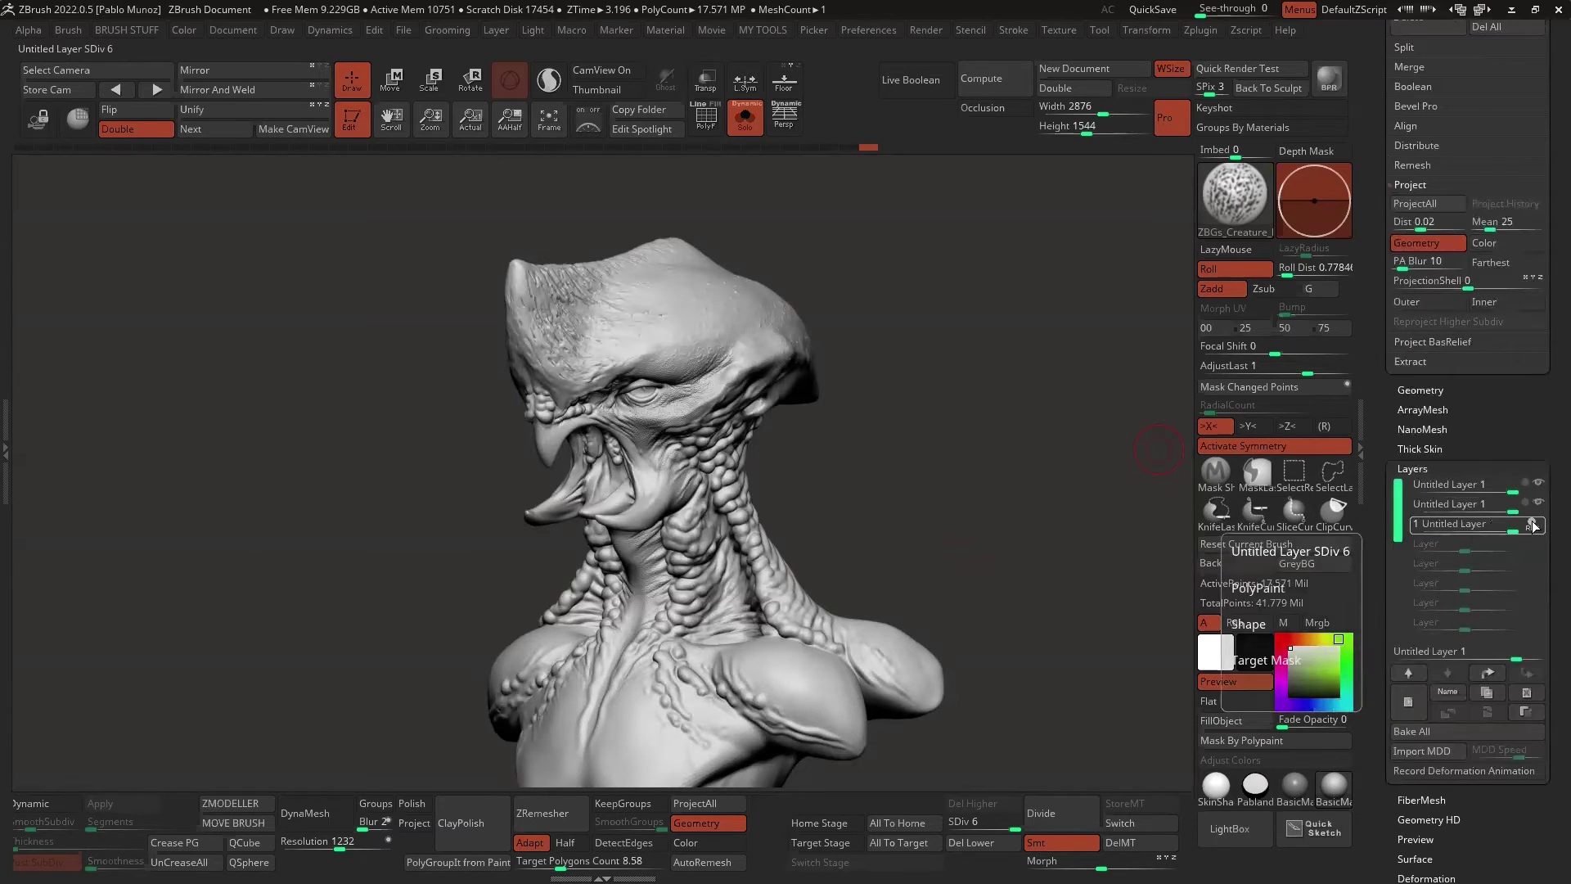
Turn off solo display and frame the detailed bust in perspective from its opposite side
scroll(1435, 419, "up", 15)
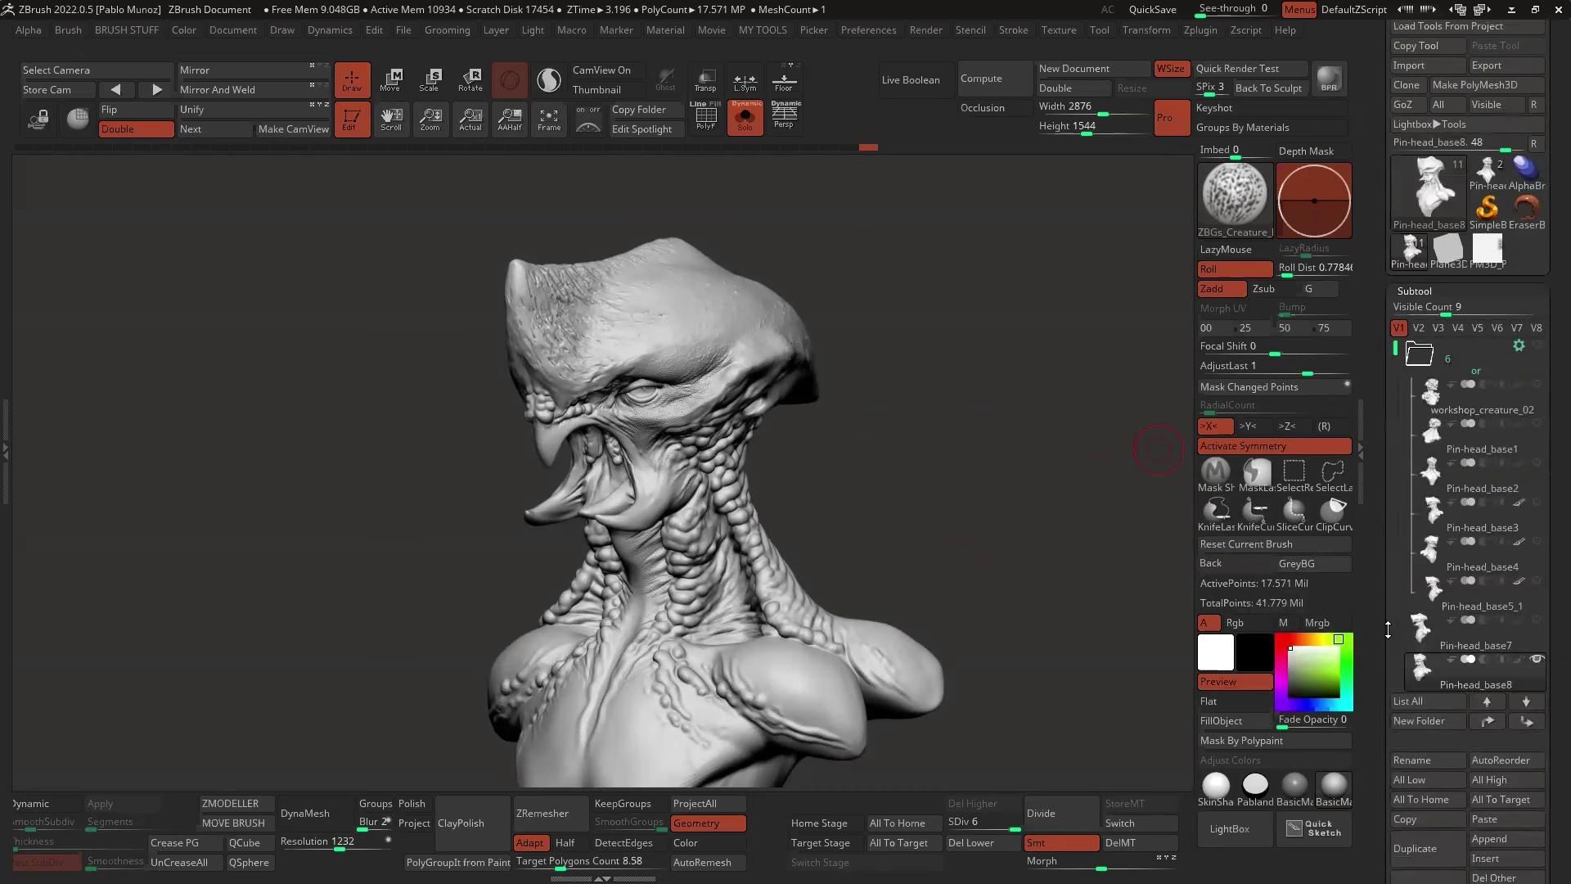
scroll(1373, 430, "down", 1)
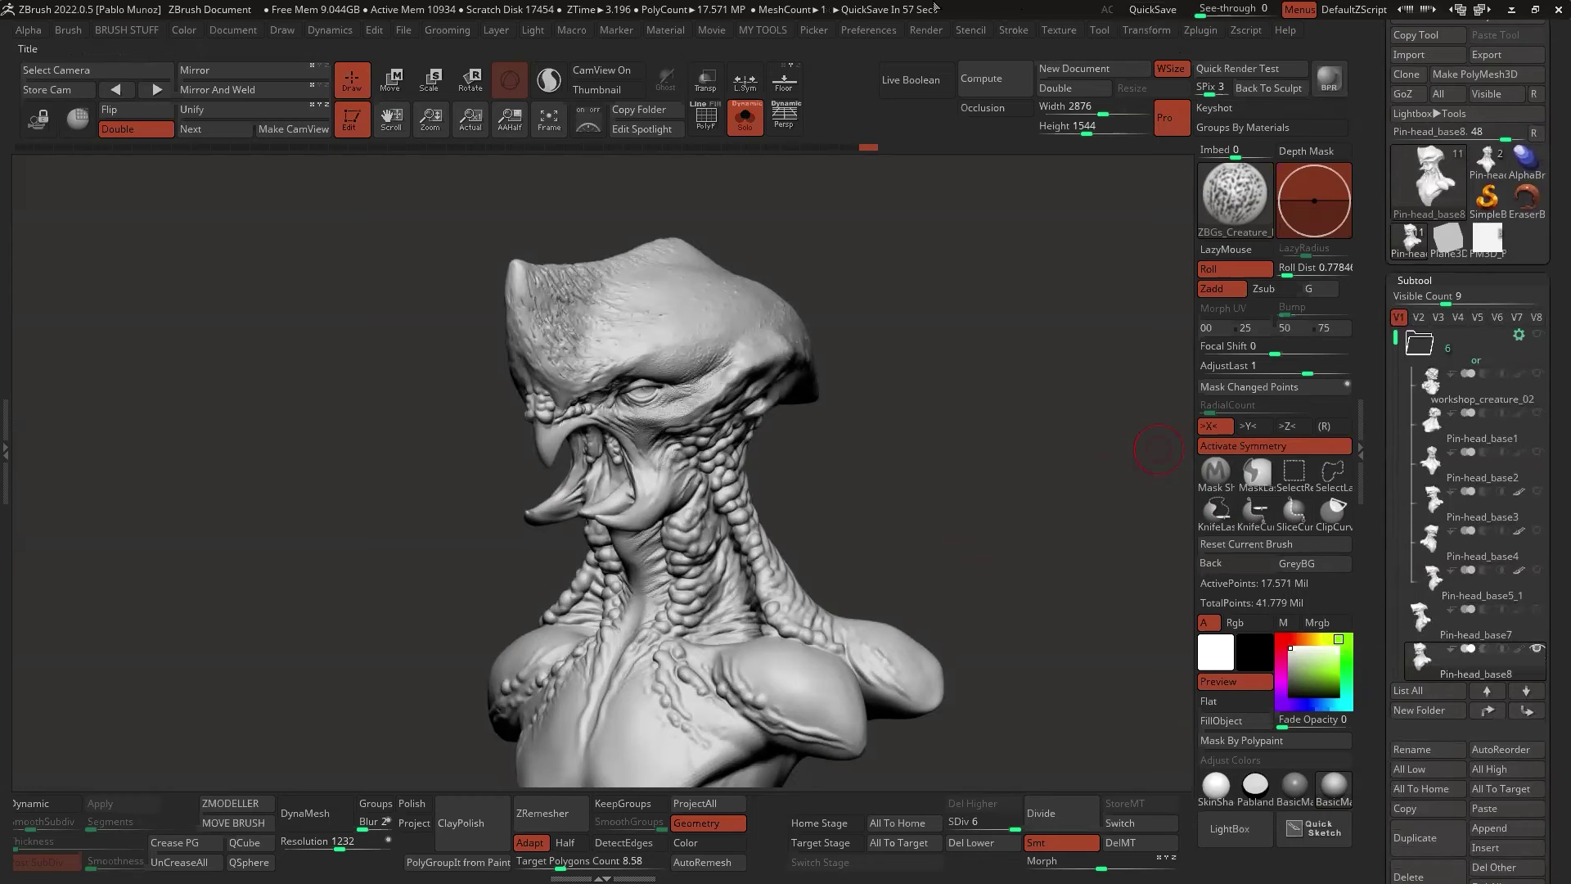
left_click(743, 130)
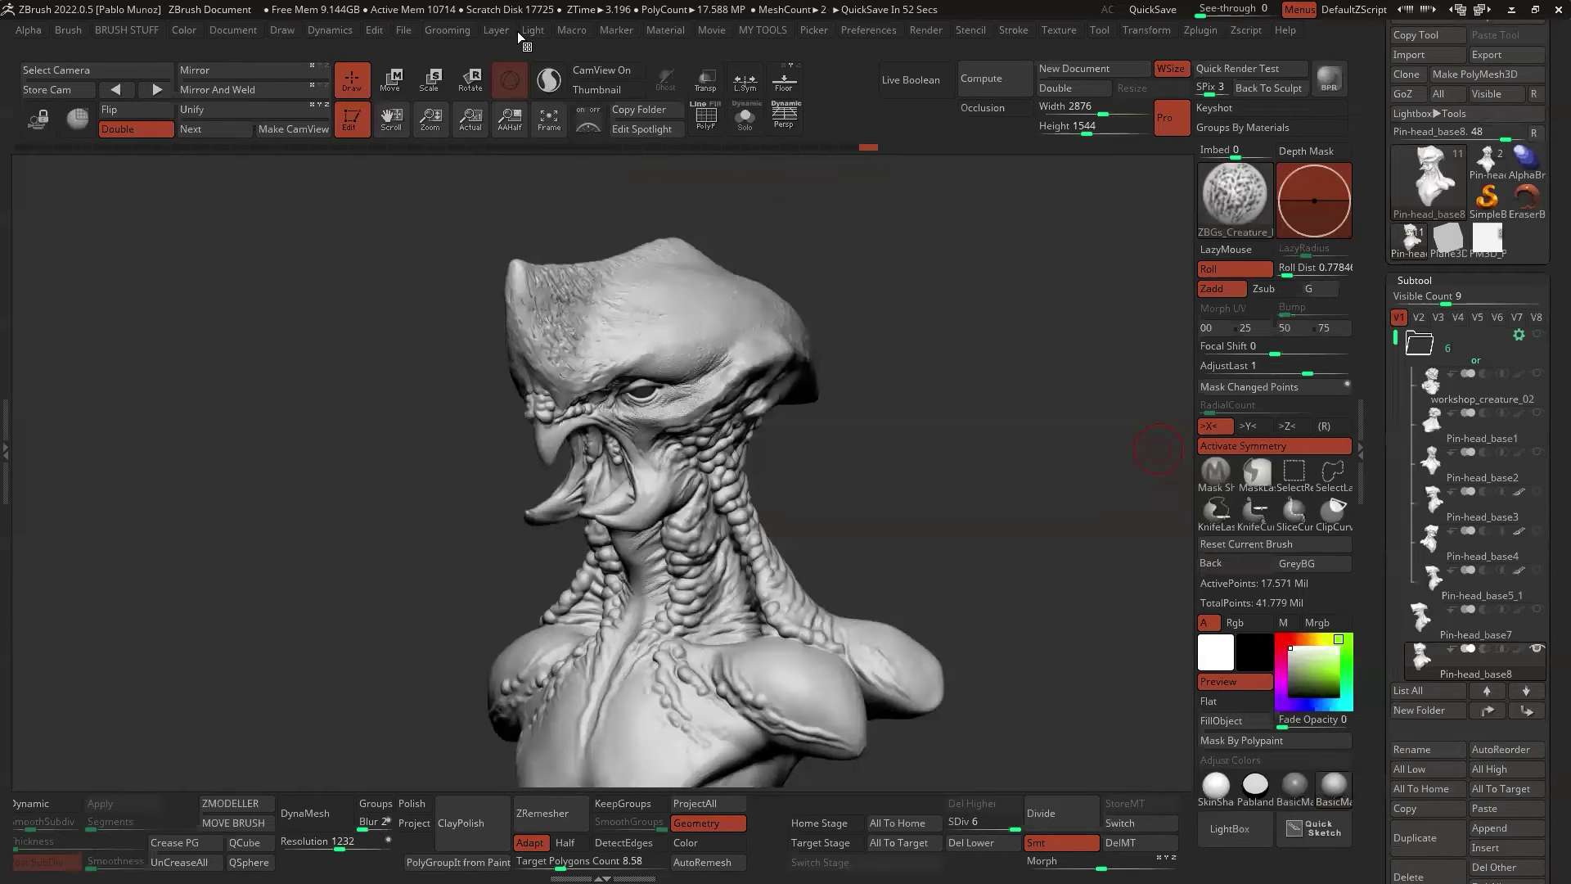
mouse_move(945, 319)
left_mouse_down()
mouse_move(946, 355)
mouse_move(924, 347)
mouse_move(1124, 324)
left_mouse_up()
key("p")
mouse_move(1052, 273)
left_mouse_down("alt")
mouse_move(1103, 305)
mouse_move(1149, 294)
mouse_move(1132, 302)
mouse_move(1081, 174)
left_mouse_up("alt")
right_click(1132, 302)
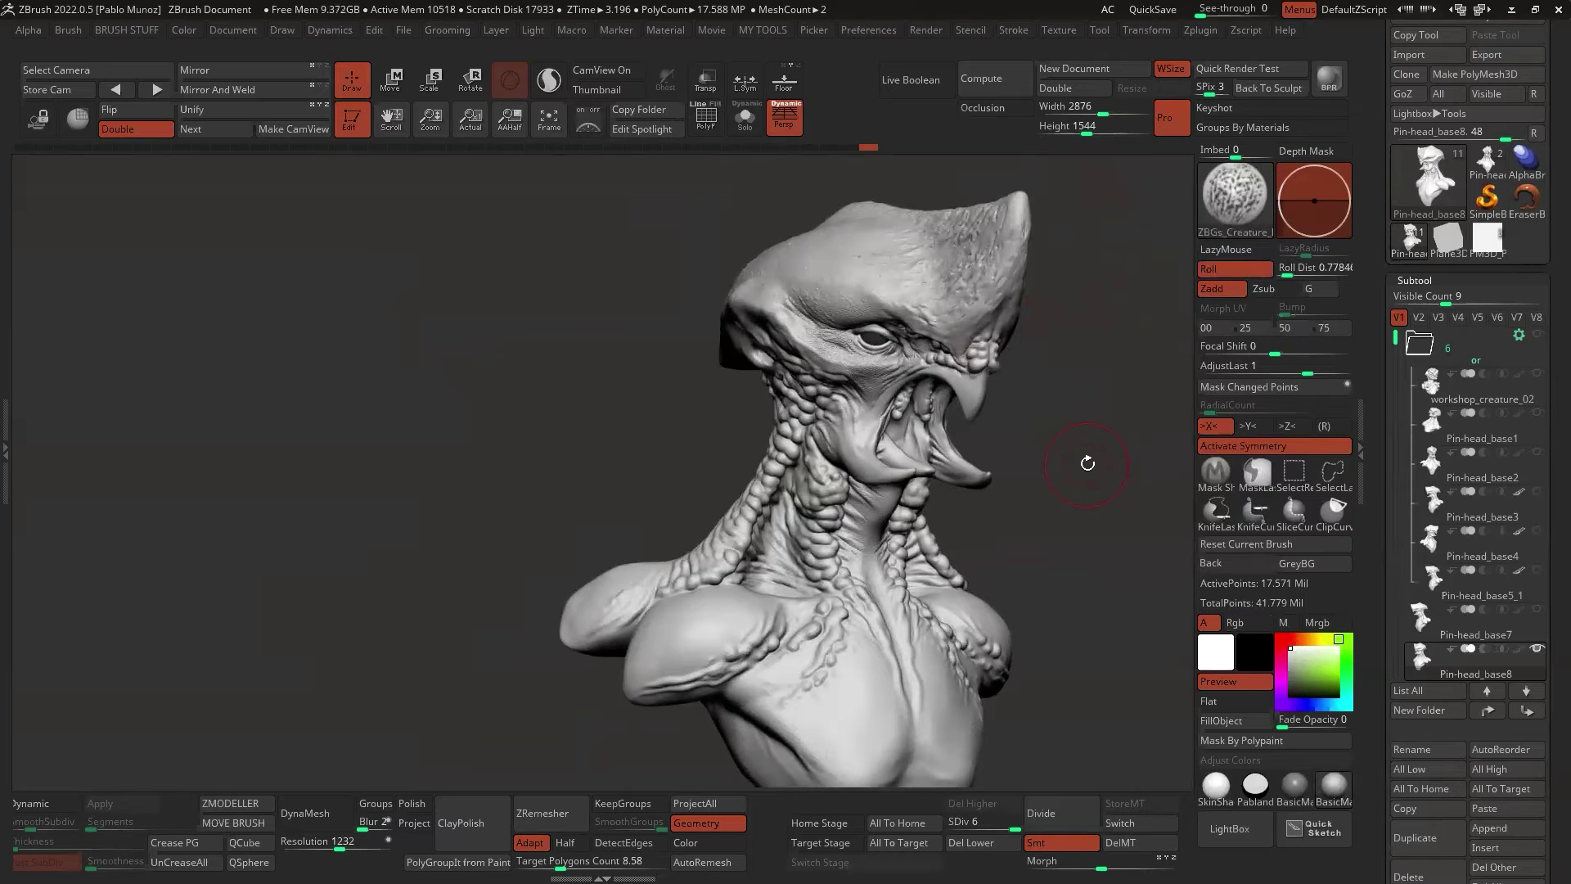
Select the Pin-head_base2 subtool and position it at matching size beside the detailed bust for comparison
mouse_move(1444, 510)
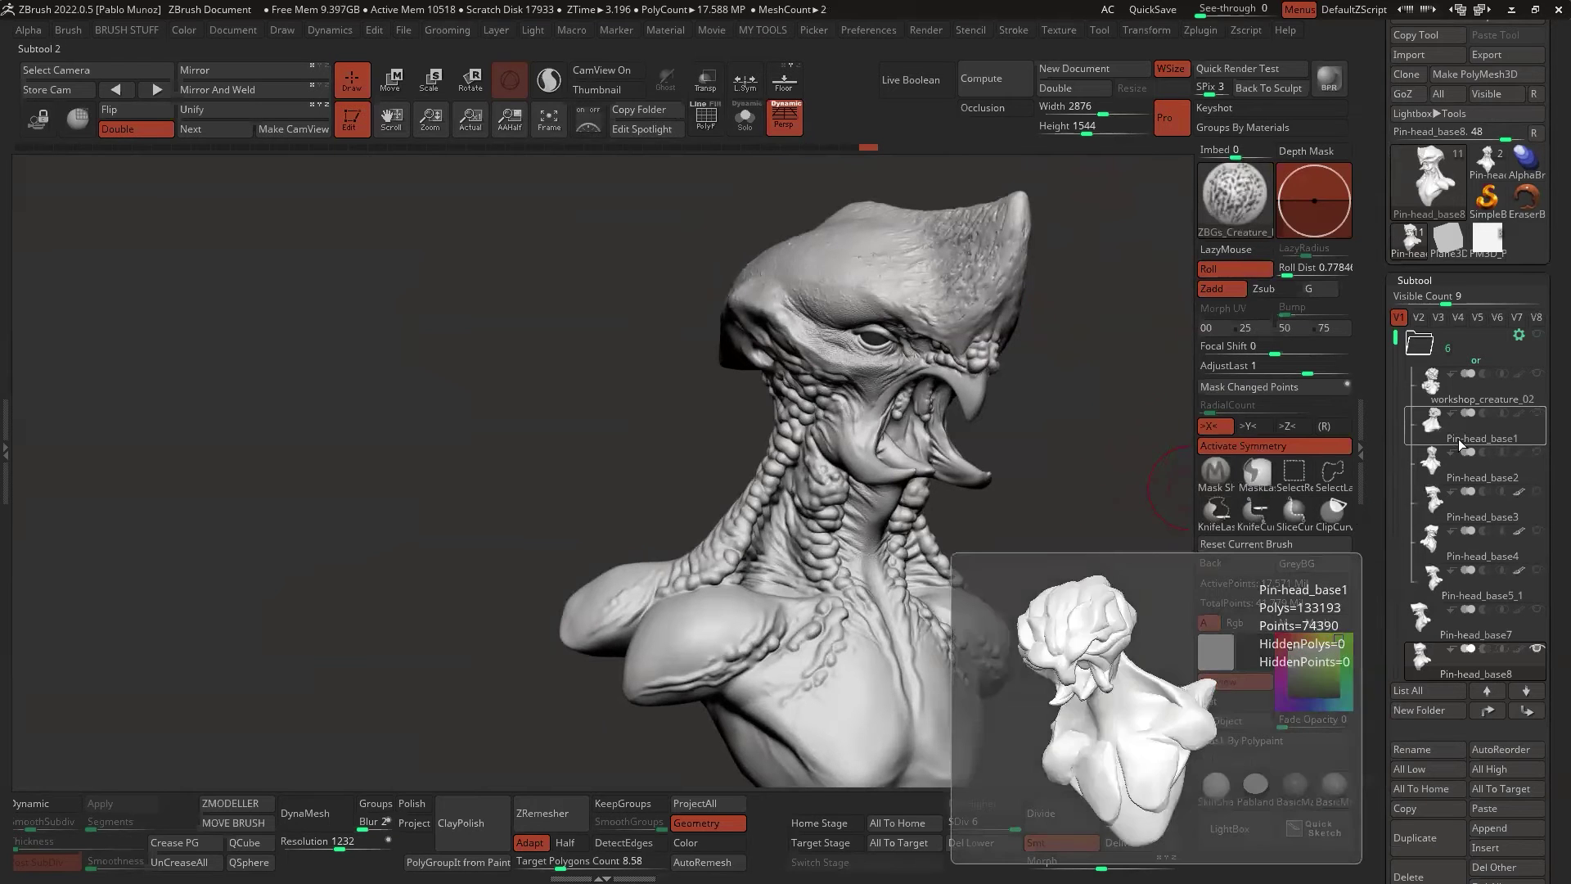
left_click(1465, 465)
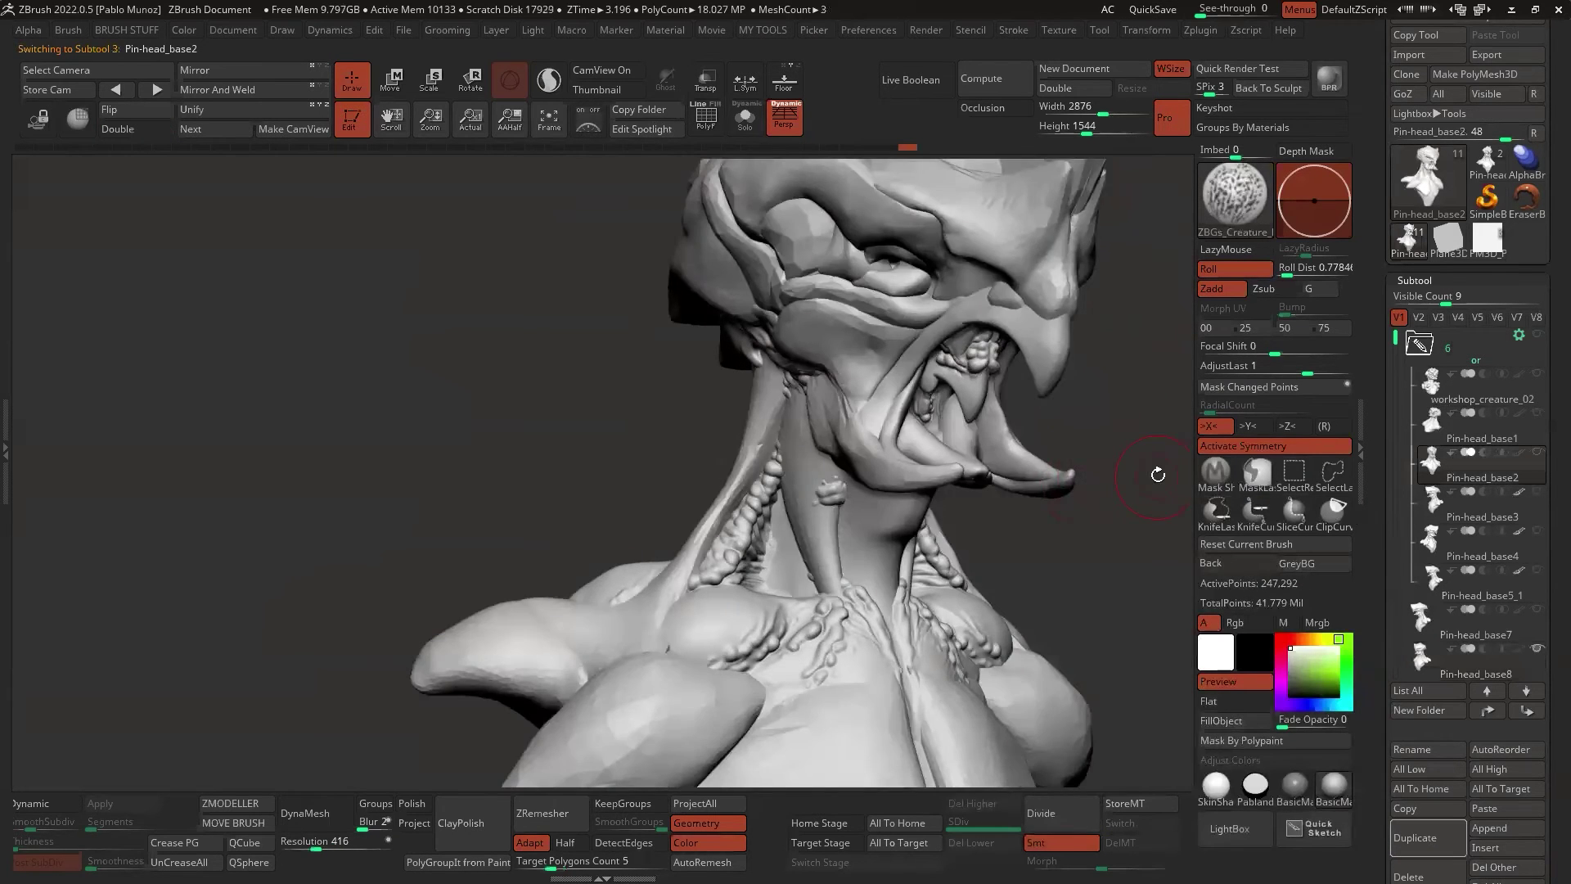
left_click_drag(557, 487, 573, 427)
right_click(573, 426)
right_click_drag(569, 398, 571, 402, "ctrl")
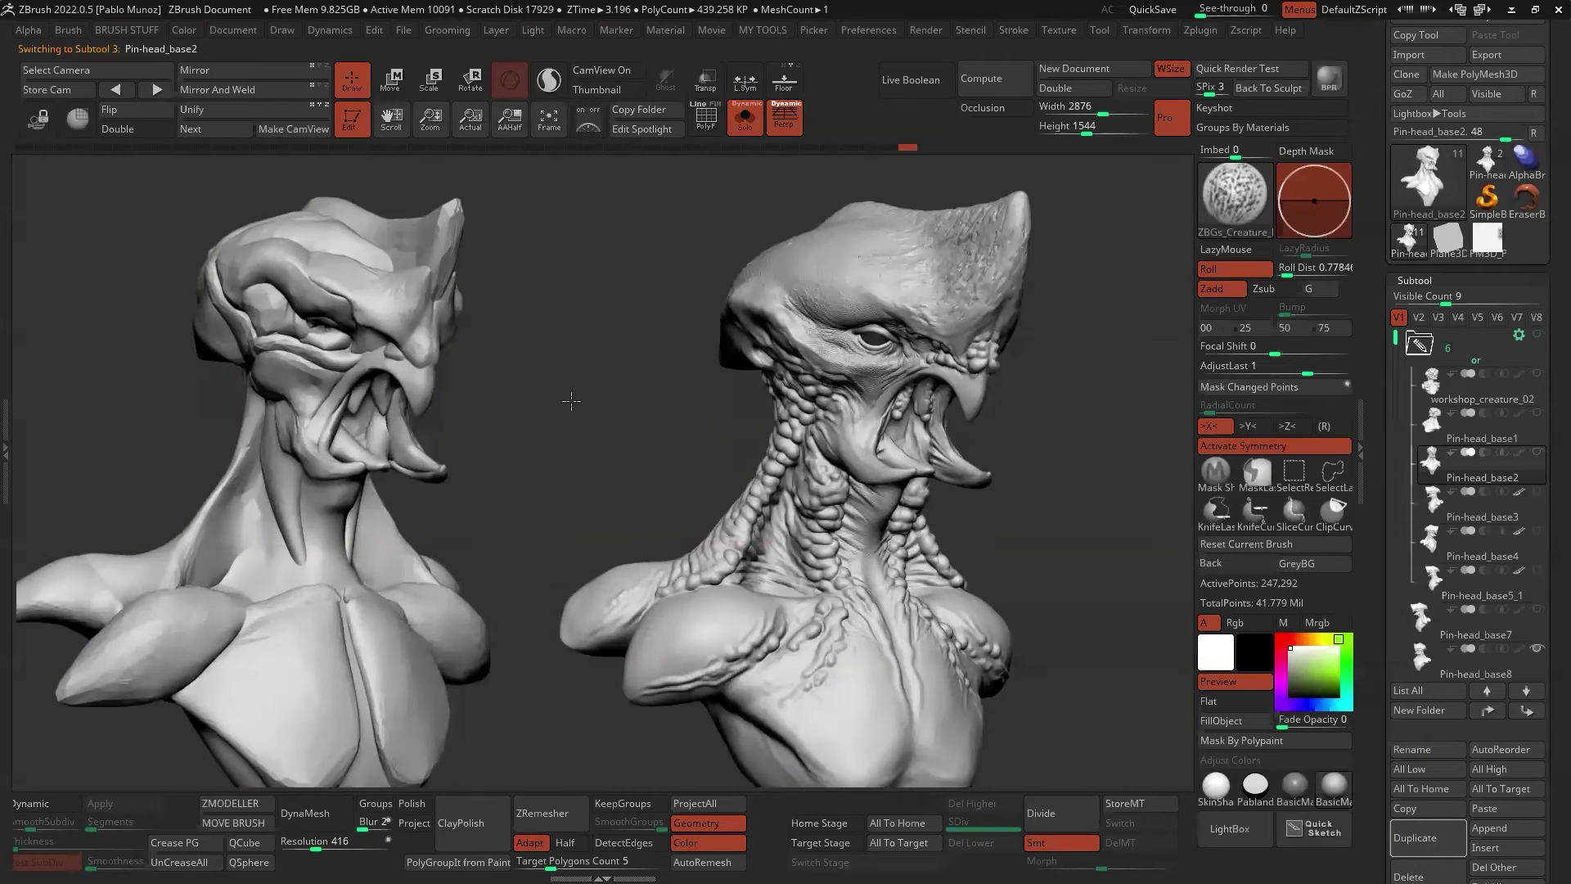
left_click_drag(598, 344, 622, 339)
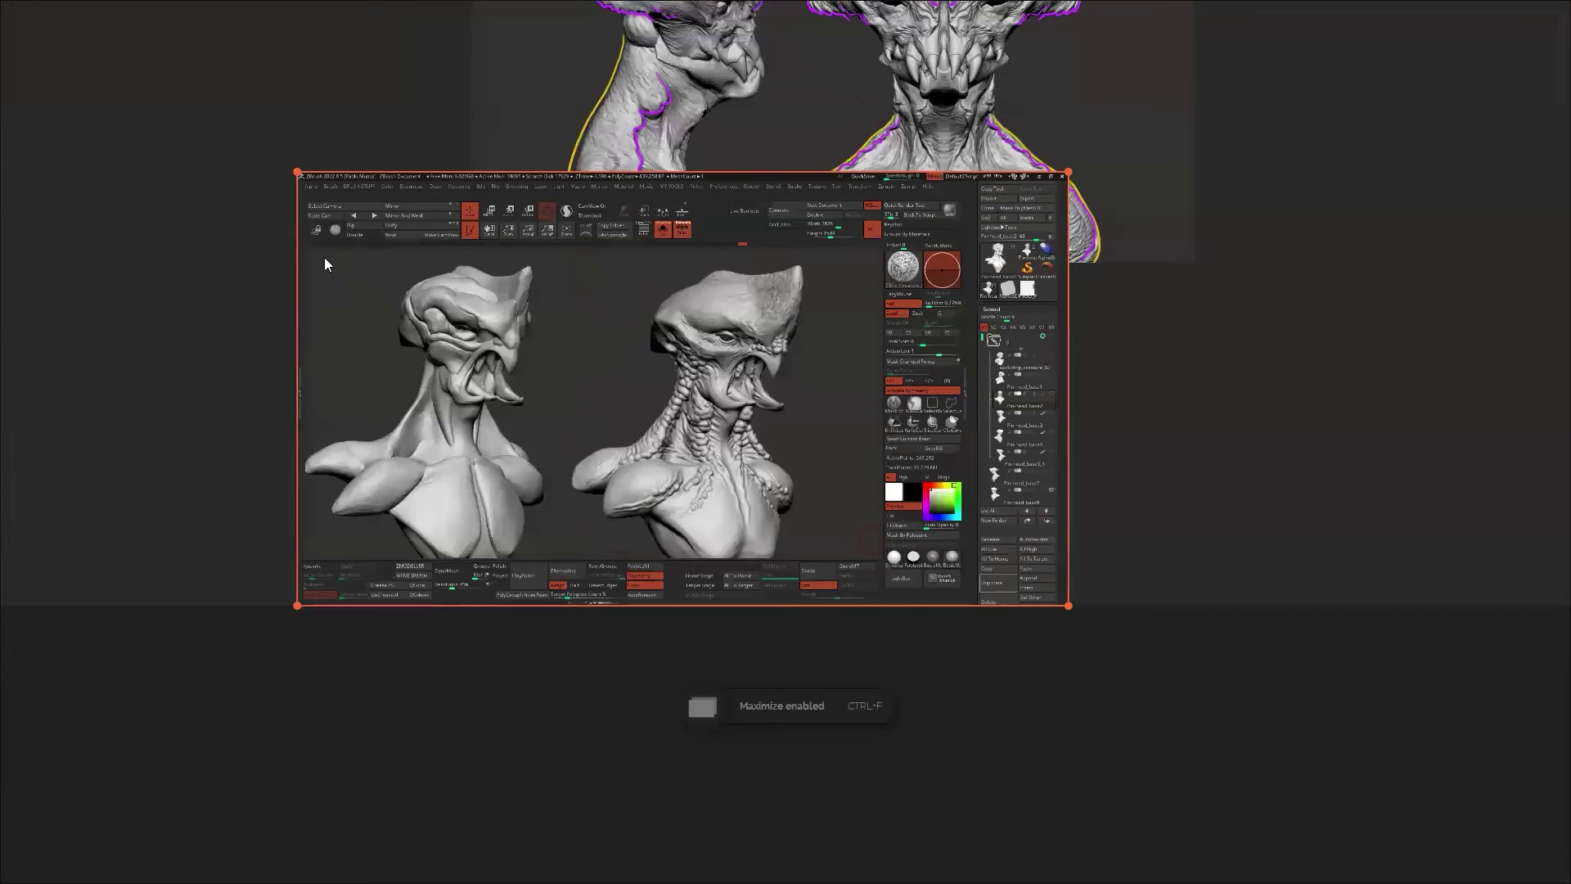
On the PureRef board, crop the pasted screenshot to the two busts and enlarge it below the annotated reference views
left_click_drag(307, 252, 851, 552)
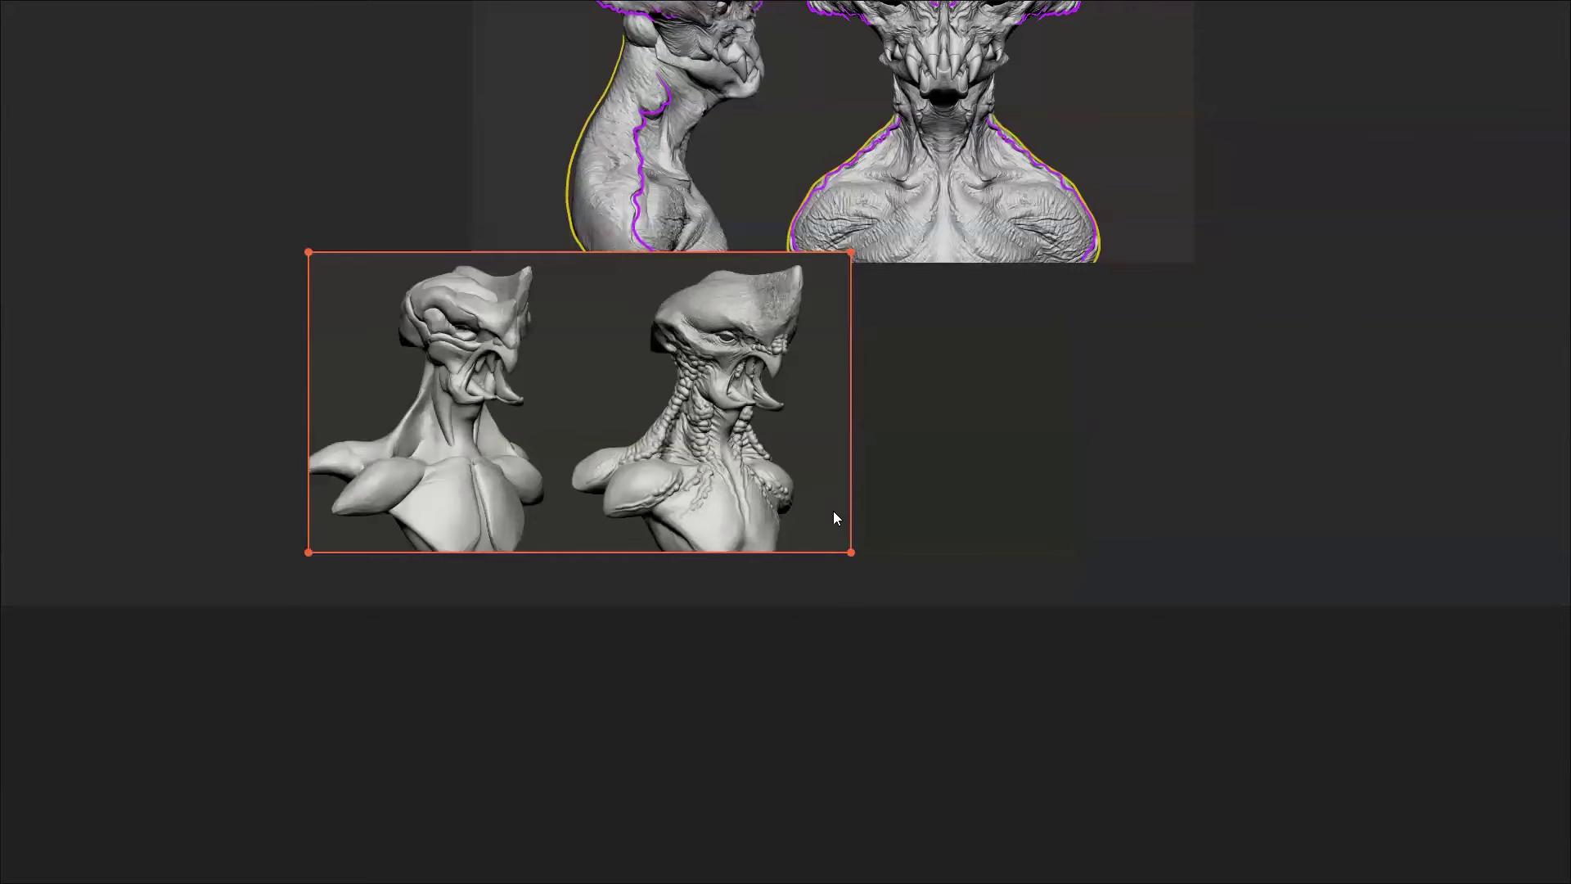
left_click_drag(578, 409, 856, 489)
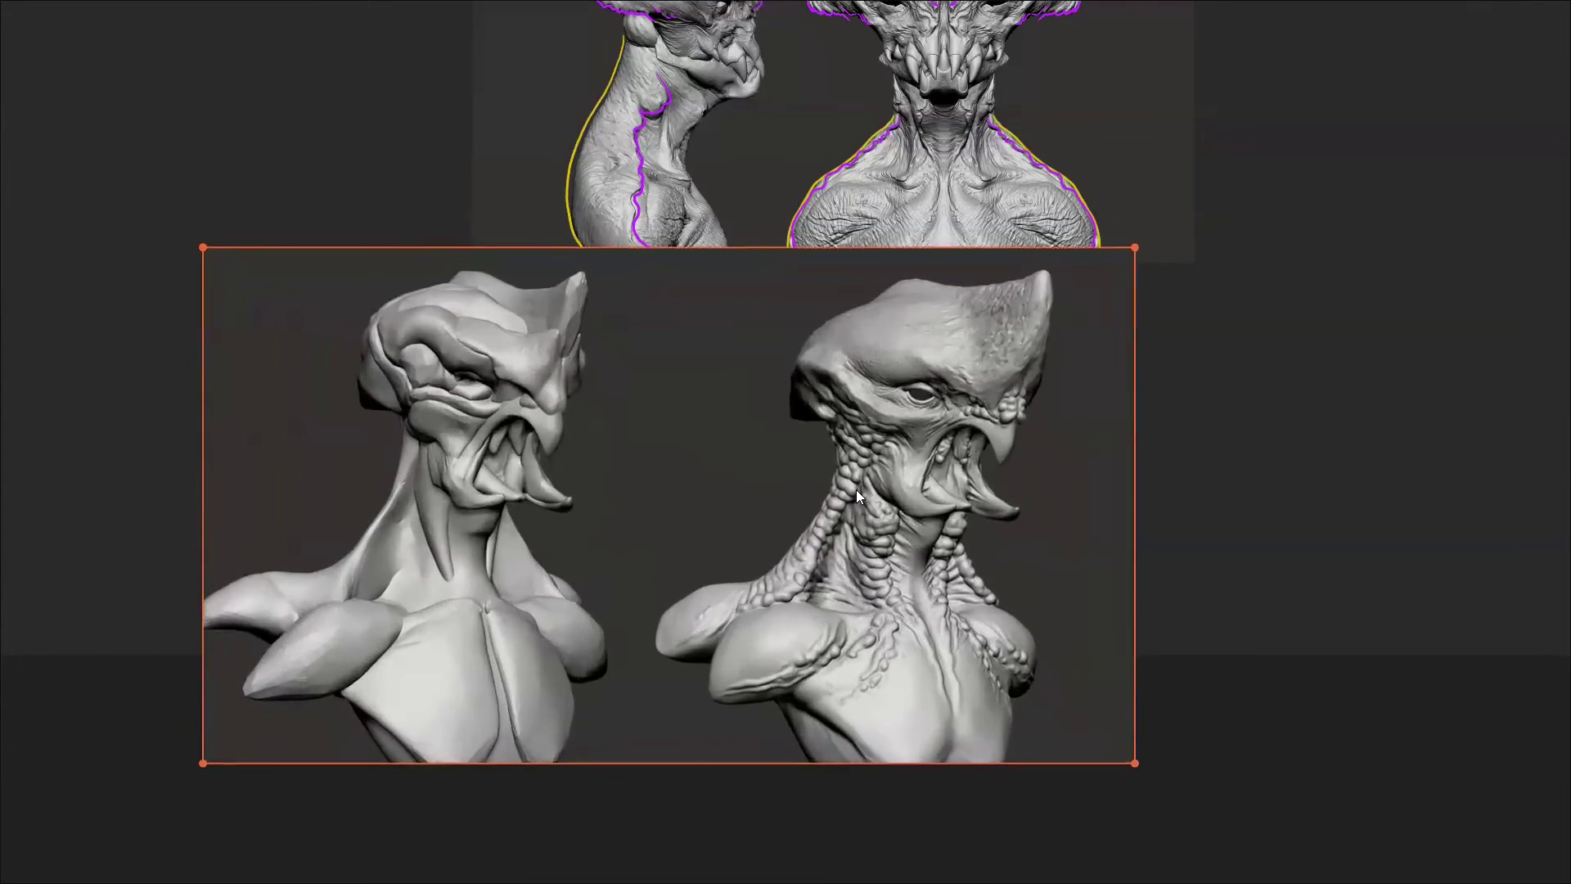
left_click_drag(841, 426, 906, 509)
middle_click_drag(905, 554, 886, 463)
left_click_drag(869, 482, 877, 511)
left_click(1264, 502)
Compare the early base bust with the detailed bust up close in the cropped image
middle_click_drag(1263, 501, 1260, 485)
scroll(1161, 528, "up", 2)
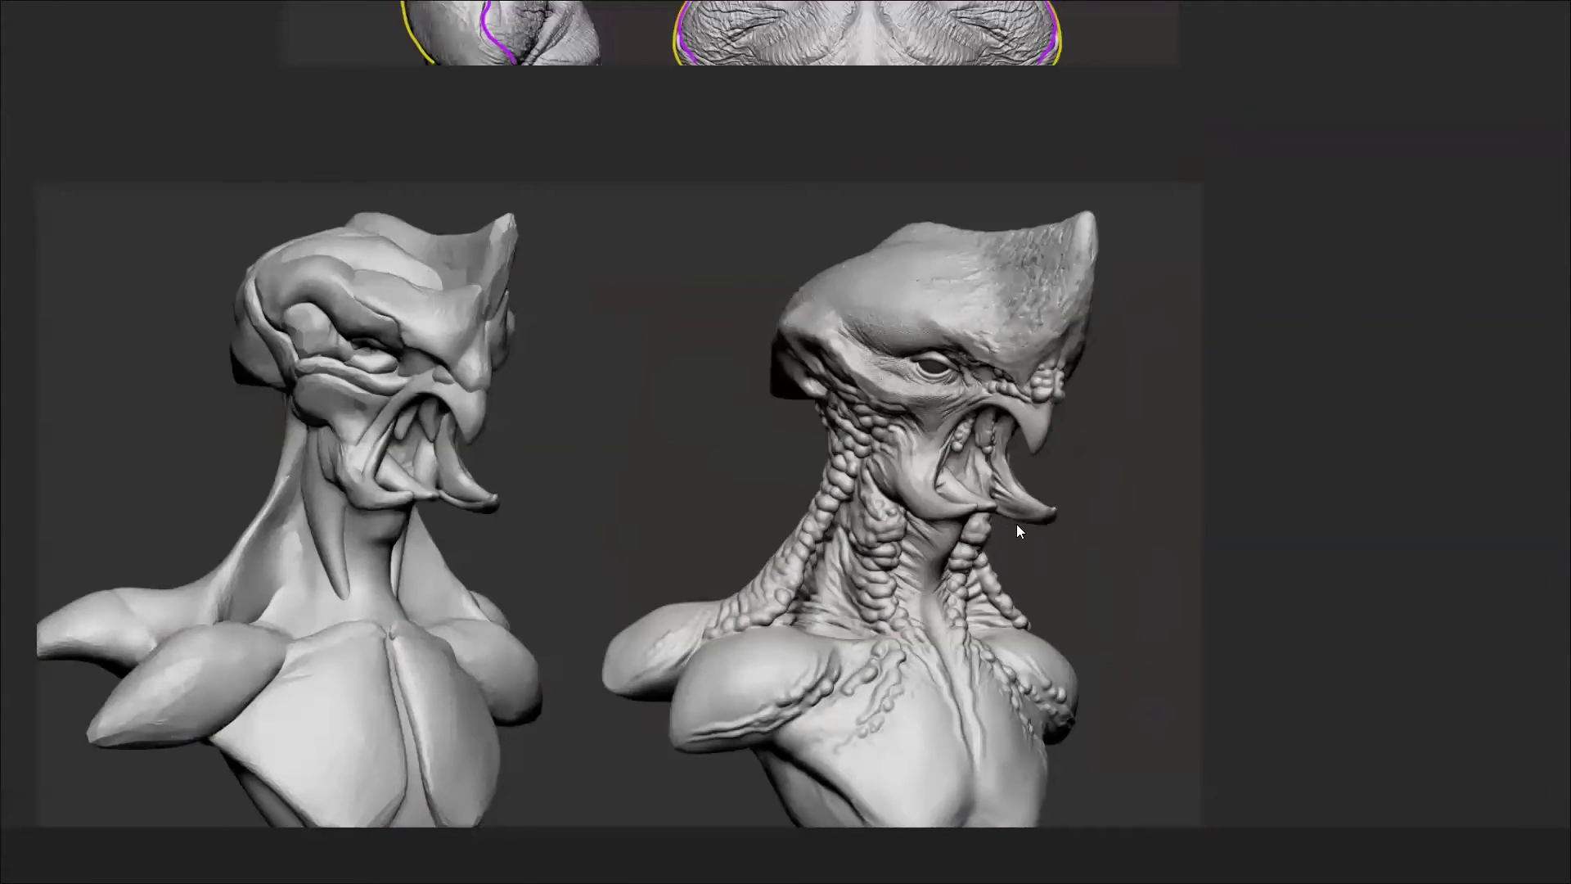
middle_click_drag(928, 536, 984, 515)
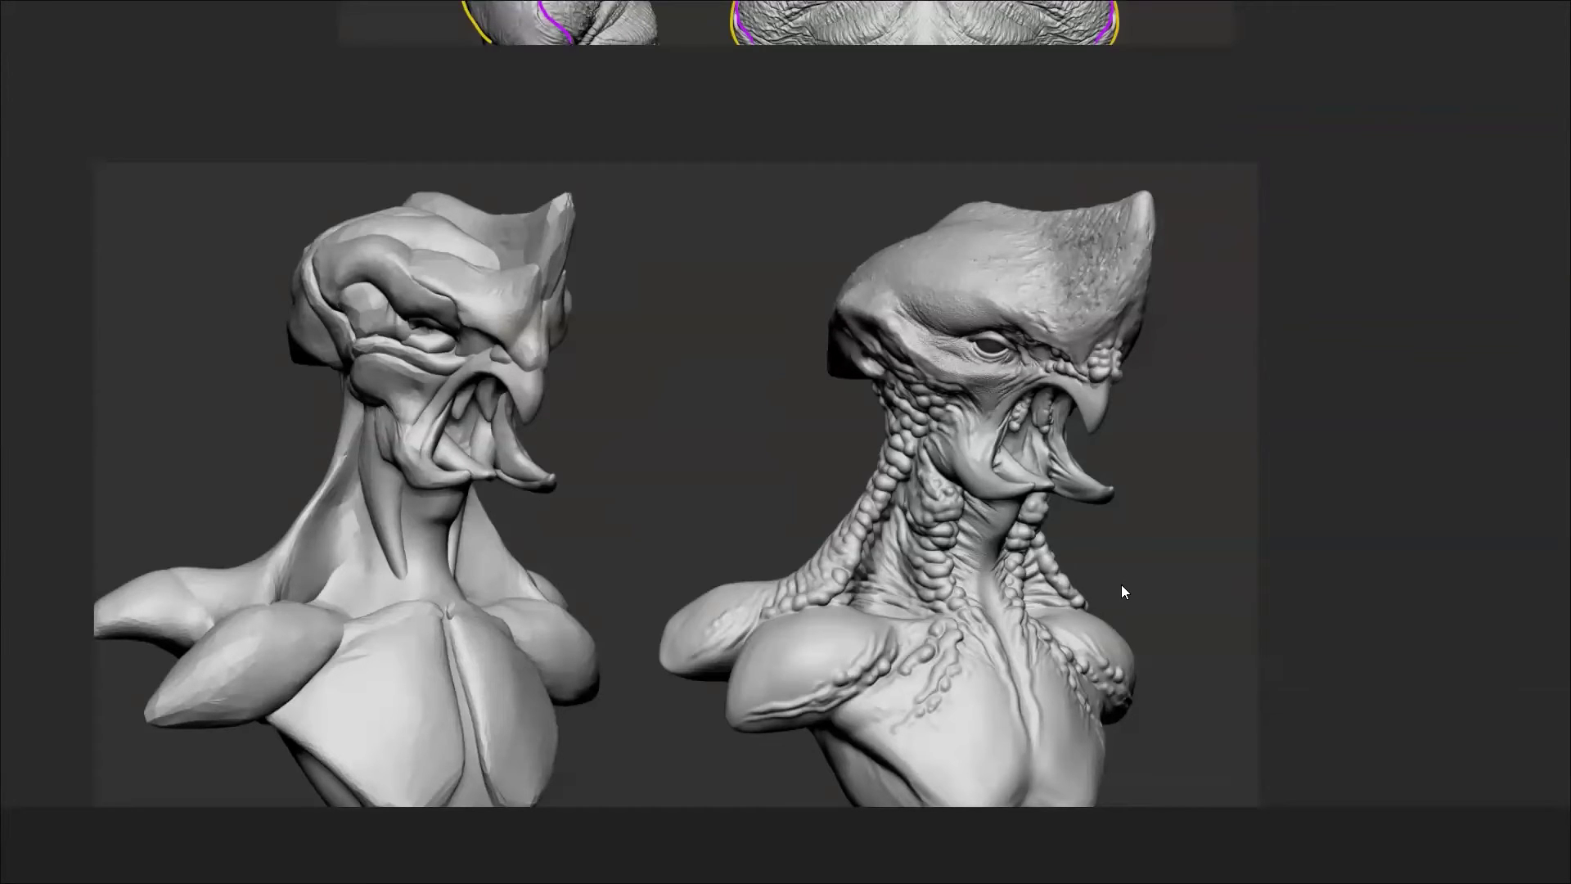
middle_click_drag(620, 550, 754, 529)
scroll(716, 545, "up", 2)
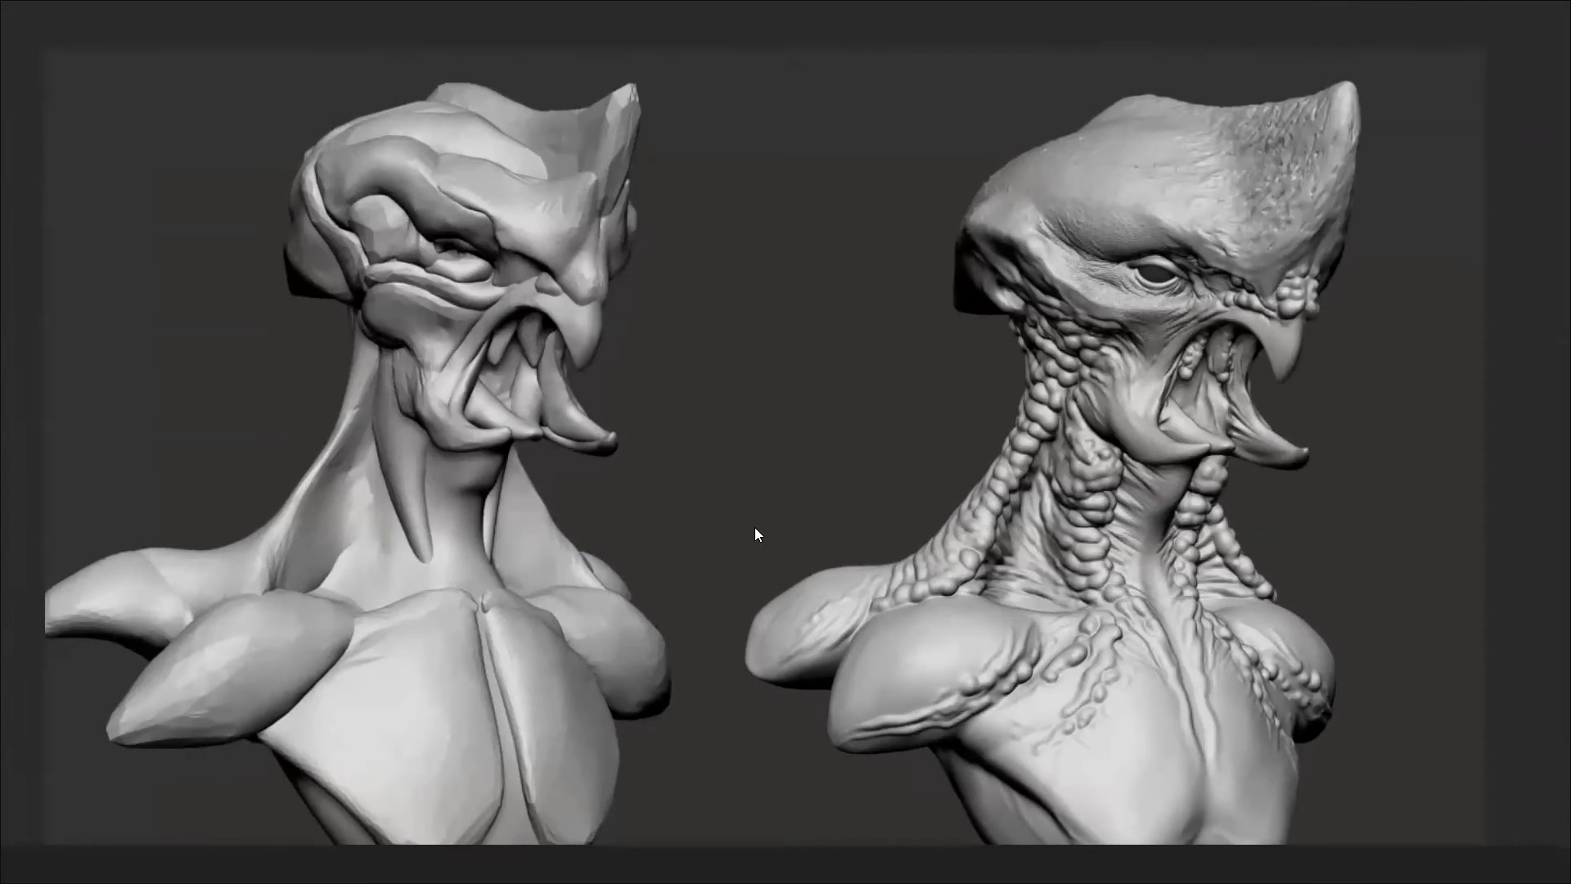